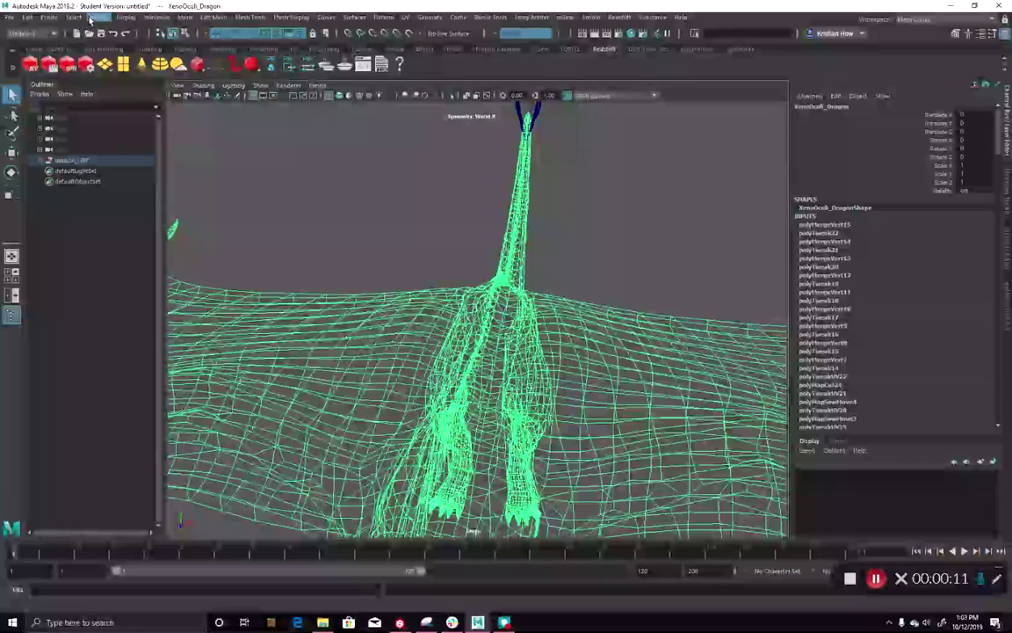
# Detach the polygon display options into a floating menu and open the Edge Width settings, closing them without a change.
pyautogui.click(128, 18)
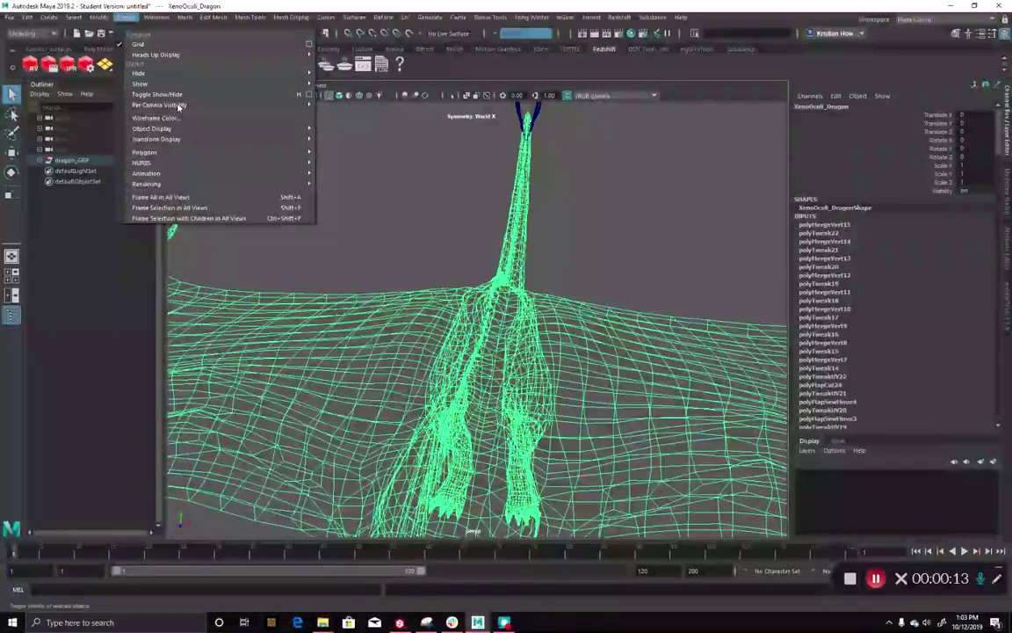
pyautogui.moveTo(187, 153)
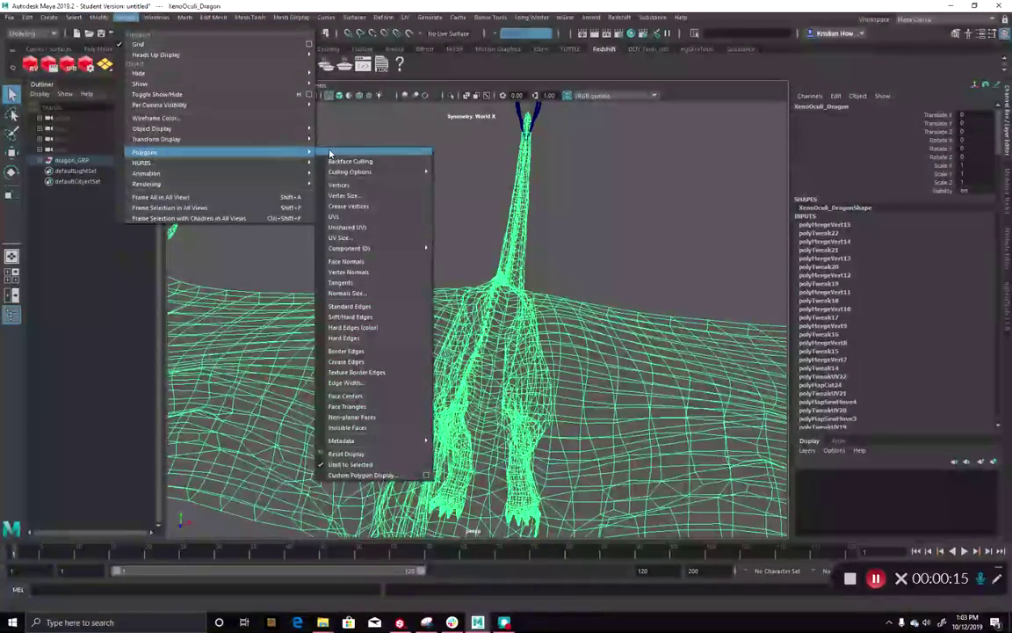
pyautogui.click(378, 152)
pyautogui.moveTo(381, 151); pyautogui.dragTo(142, 115)
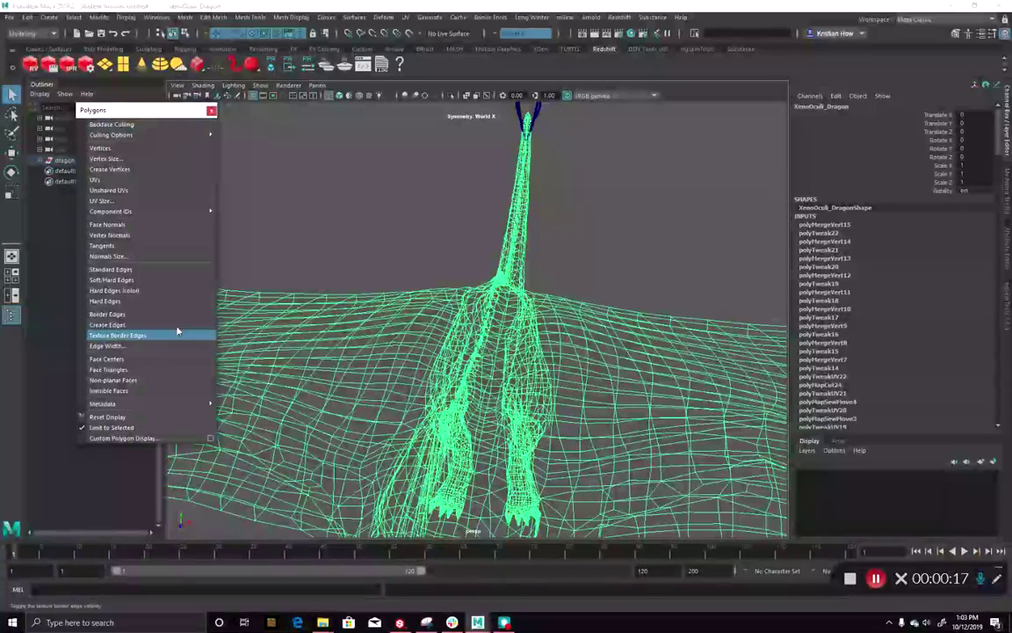
pyautogui.click(132, 345)
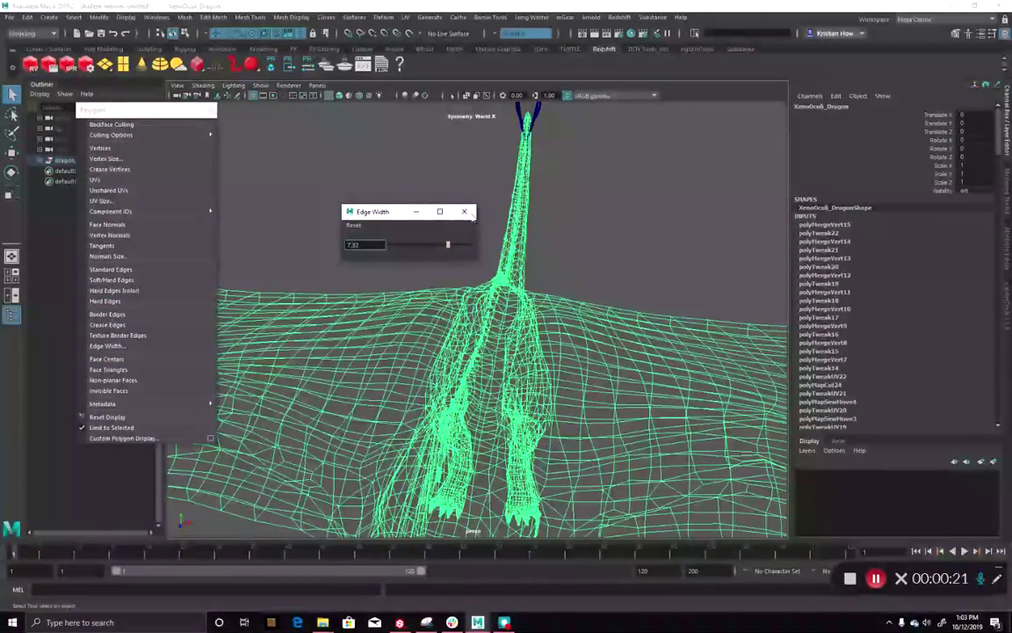
pyautogui.click(464, 211)
# Examine the dragon's wireframe mesh from several angles in the perspective view, including the wings, feet and body.
pyautogui.click(672, 286)
pyautogui.keyDown('alt'); pyautogui.moveTo(673, 285); pyautogui.dragTo(947, 432); pyautogui.keyUp('alt')
pyautogui.keyDown('alt'); pyautogui.moveTo(510, 327); pyautogui.dragTo(396, 289); pyautogui.keyUp('alt')
pyautogui.keyDown('alt'); pyautogui.moveTo(395, 289); pyautogui.dragTo(684, 392, button='right'); pyautogui.keyUp('alt')
pyautogui.keyDown('alt'); pyautogui.moveTo(624, 368); pyautogui.dragTo(604, 241); pyautogui.keyUp('alt')
pyautogui.keyDown('alt'); pyautogui.moveTo(642, 312); pyautogui.dragTo(427, 203); pyautogui.keyUp('alt')
pyautogui.keyDown('alt'); pyautogui.moveTo(575, 261); pyautogui.dragTo(605, 346, button='middle'); pyautogui.keyUp('alt')
pyautogui.keyDown('alt'); pyautogui.moveTo(606, 346); pyautogui.dragTo(492, 443); pyautogui.keyUp('alt')
pyautogui.keyDown('alt'); pyautogui.moveTo(492, 443); pyautogui.dragTo(284, 376, button='right'); pyautogui.keyUp('alt')
pyautogui.keyDown('alt'); pyautogui.moveTo(284, 376); pyautogui.dragTo(198, 336); pyautogui.keyUp('alt')
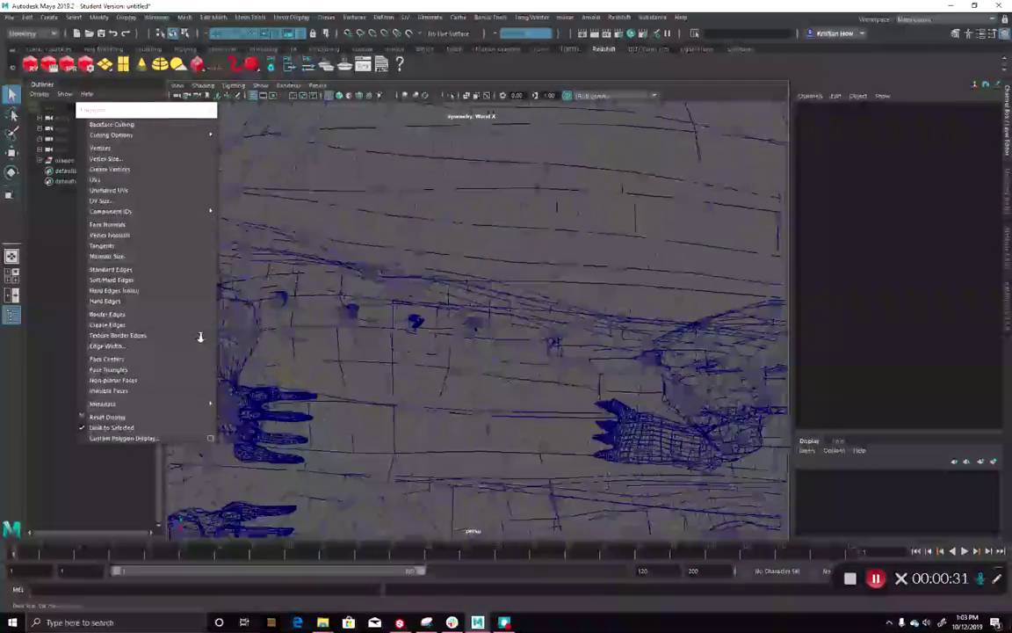
pyautogui.keyDown('alt'); pyautogui.moveTo(199, 337); pyautogui.dragTo(486, 445, button='right'); pyautogui.keyUp('alt')
pyautogui.keyDown('alt'); pyautogui.moveTo(486, 445); pyautogui.dragTo(527, 287); pyautogui.keyUp('alt')
pyautogui.click(529, 287)
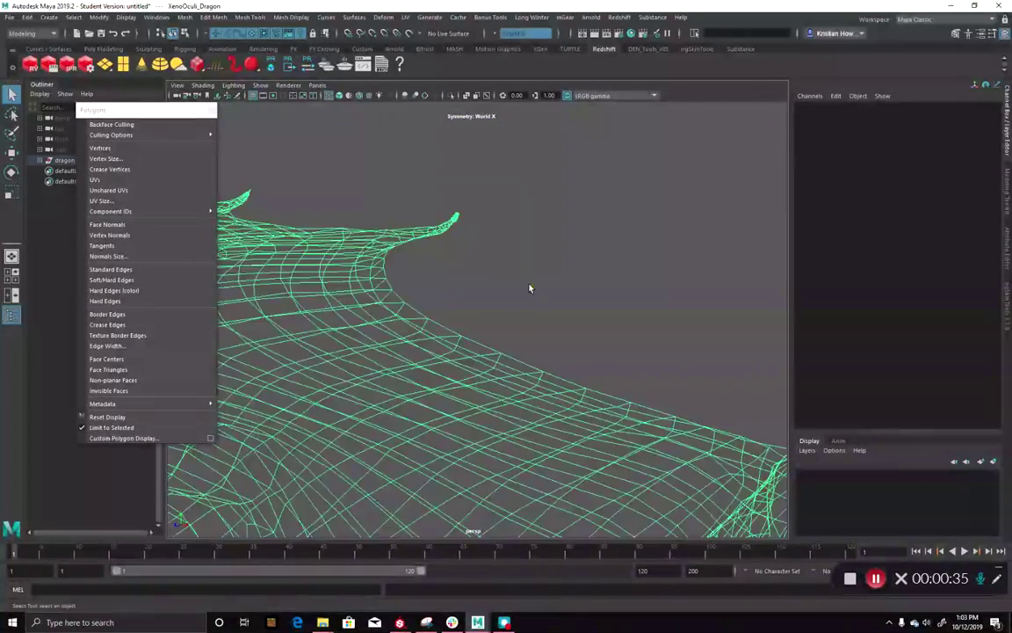
pyautogui.press('f')
pyautogui.keyDown('alt'); pyautogui.moveTo(580, 338); pyautogui.dragTo(449, 425); pyautogui.keyUp('alt')
pyautogui.keyDown('alt'); pyautogui.moveTo(448, 424); pyautogui.dragTo(351, 426, button='middle'); pyautogui.keyUp('alt')
pyautogui.keyDown('alt'); pyautogui.moveTo(352, 426); pyautogui.dragTo(581, 458, button='right'); pyautogui.keyUp('alt')
pyautogui.click(581, 459)
pyautogui.keyDown('alt'); pyautogui.moveTo(581, 459); pyautogui.dragTo(591, 378, button='middle'); pyautogui.keyUp('alt')
pyautogui.keyDown('alt'); pyautogui.moveTo(590, 378); pyautogui.dragTo(608, 423); pyautogui.keyUp('alt')
pyautogui.keyDown('alt'); pyautogui.moveTo(608, 422); pyautogui.dragTo(834, 439, button='right'); pyautogui.keyUp('alt')
pyautogui.keyDown('alt'); pyautogui.moveTo(834, 439); pyautogui.dragTo(504, 399); pyautogui.keyUp('alt')
pyautogui.keyDown('alt'); pyautogui.moveTo(503, 398); pyautogui.dragTo(646, 434, button='right'); pyautogui.keyUp('alt')
pyautogui.keyDown('alt'); pyautogui.moveTo(649, 355); pyautogui.dragTo(351, 283); pyautogui.keyUp('alt')
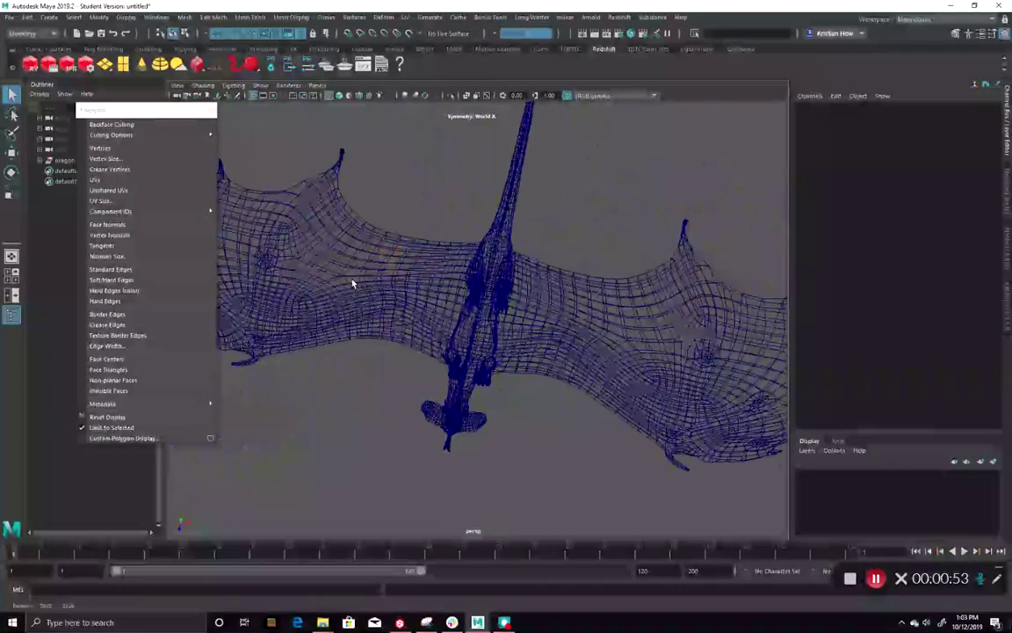
# Show the whole dragon in the maximized top view in wireframe display.
pyautogui.press('space')
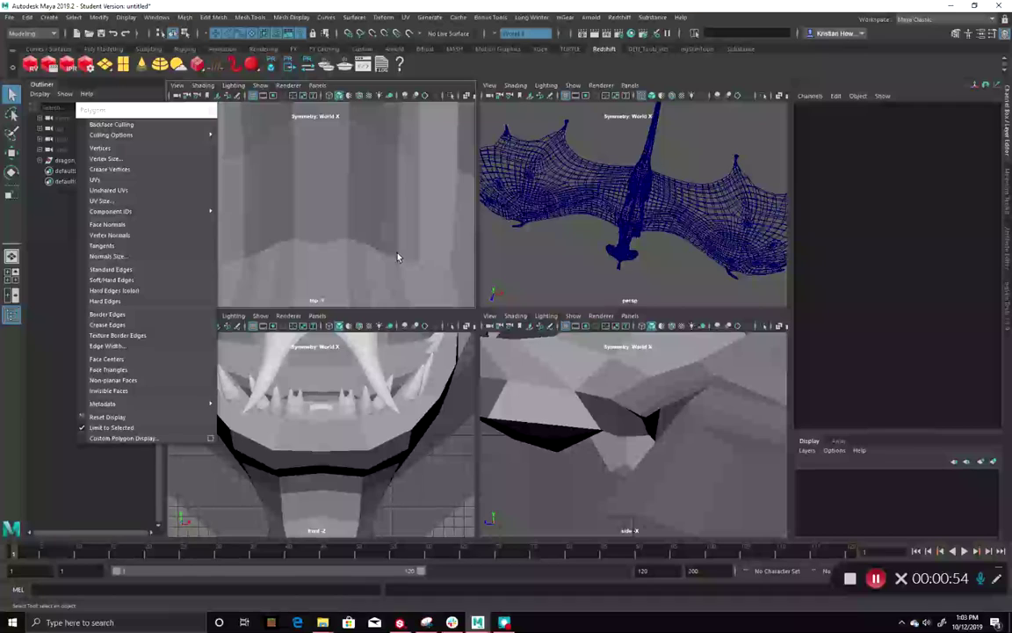
pyautogui.press('space')
pyautogui.scroll(-10, 409, 303)
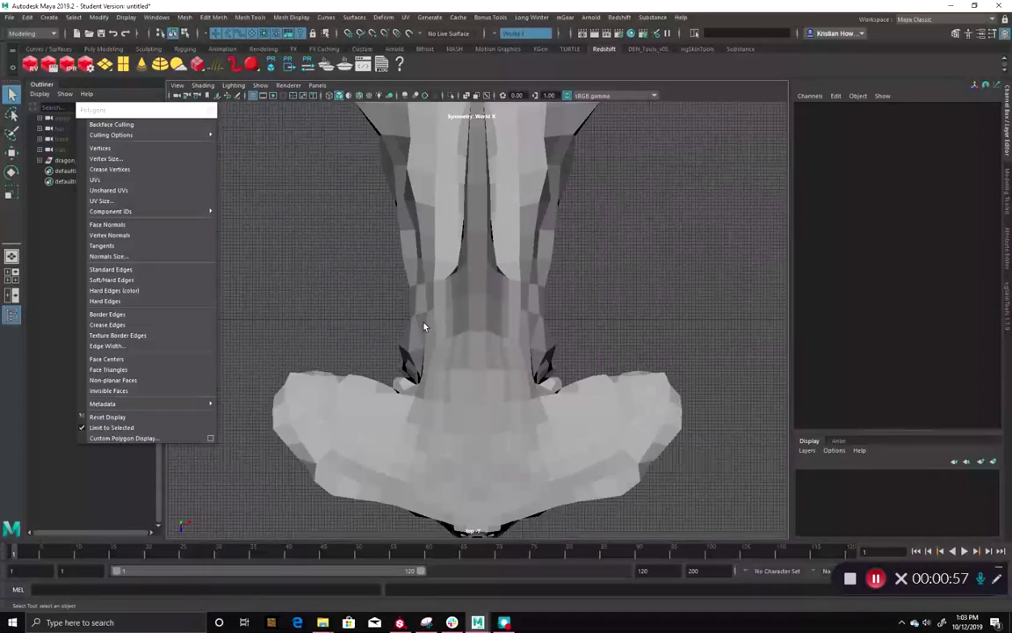
pyautogui.press('5')
pyautogui.press('4')
pyautogui.scroll(-5, 497, 308)
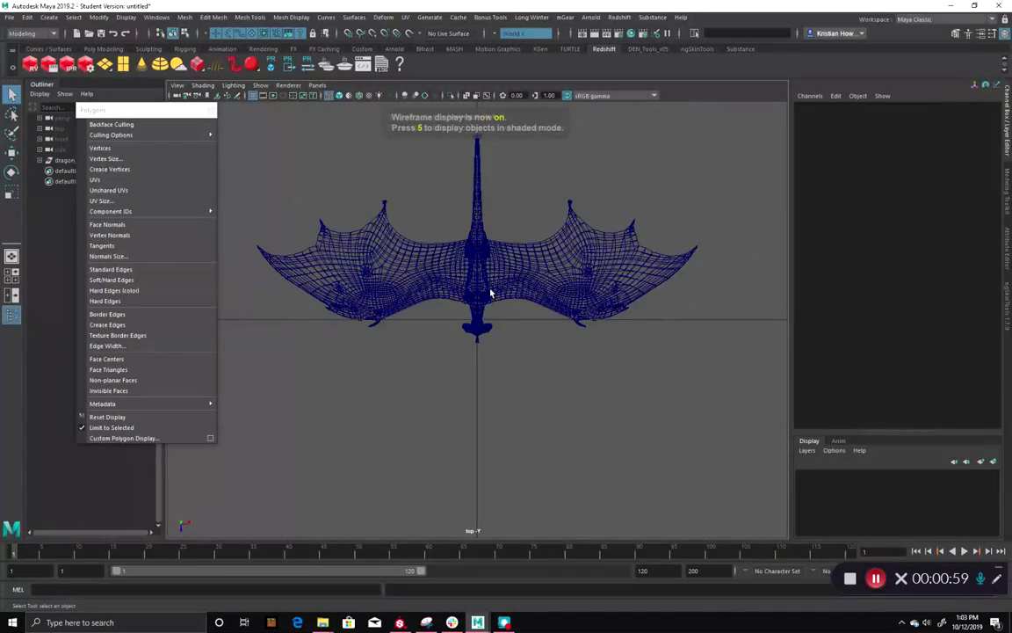
pyautogui.scroll(1, 452, 276)
# Switch the dragon mesh to face selection and turn off World X symmetry.
pyautogui.moveTo(450, 275); pyautogui.dragTo(451, 303, button='right')
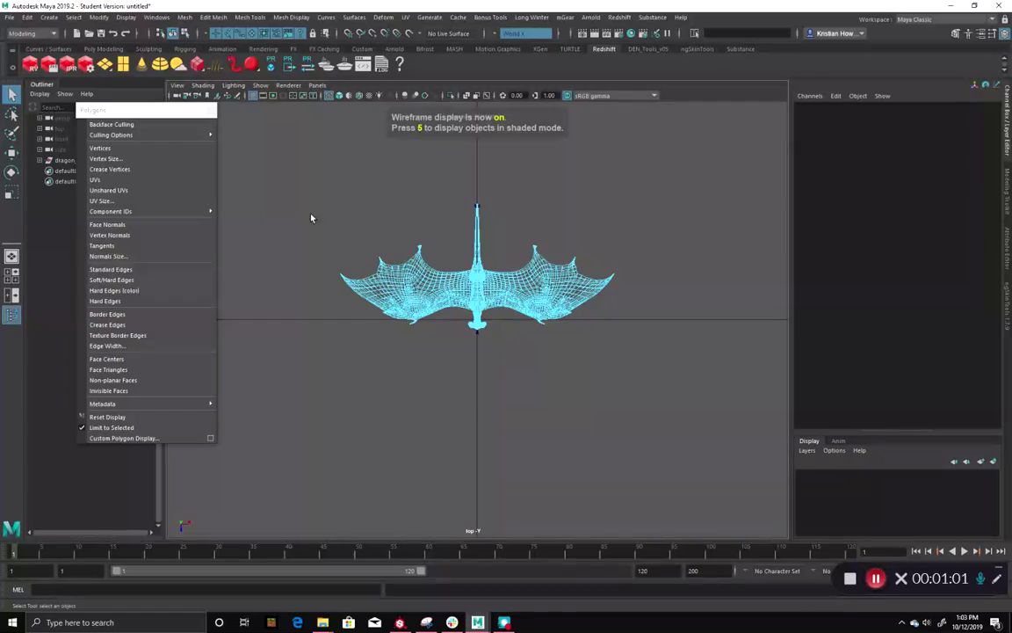
pyautogui.moveTo(446, 423); pyautogui.dragTo(476, 427)
pyautogui.scroll(4, 492, 351)
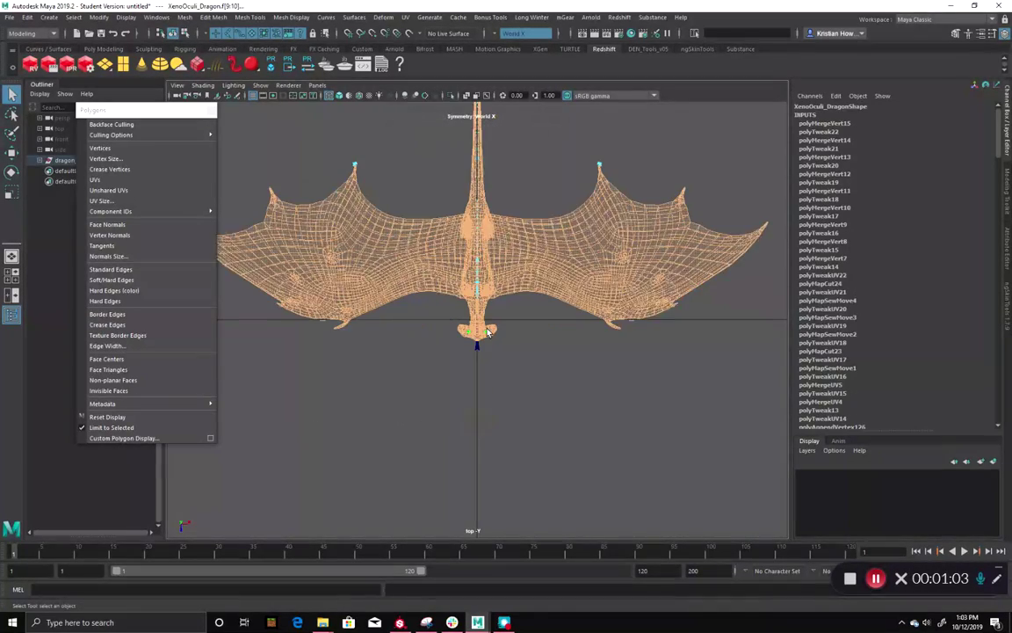
pyautogui.press('w')
pyautogui.moveTo(519, 150); pyautogui.dragTo(514, 105)
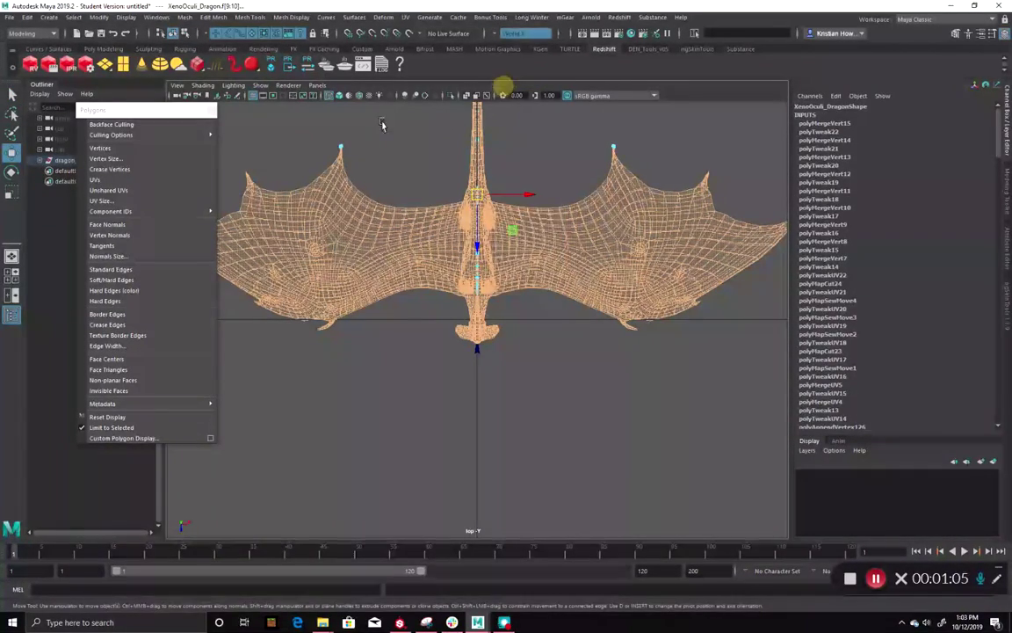
pyautogui.click(401, 121)
pyautogui.scroll(-3, 393, 211)
# Select the faces of the dragon's left half, as seen from above, close to the centre line.
pyautogui.moveTo(288, 139); pyautogui.dragTo(282, 155)
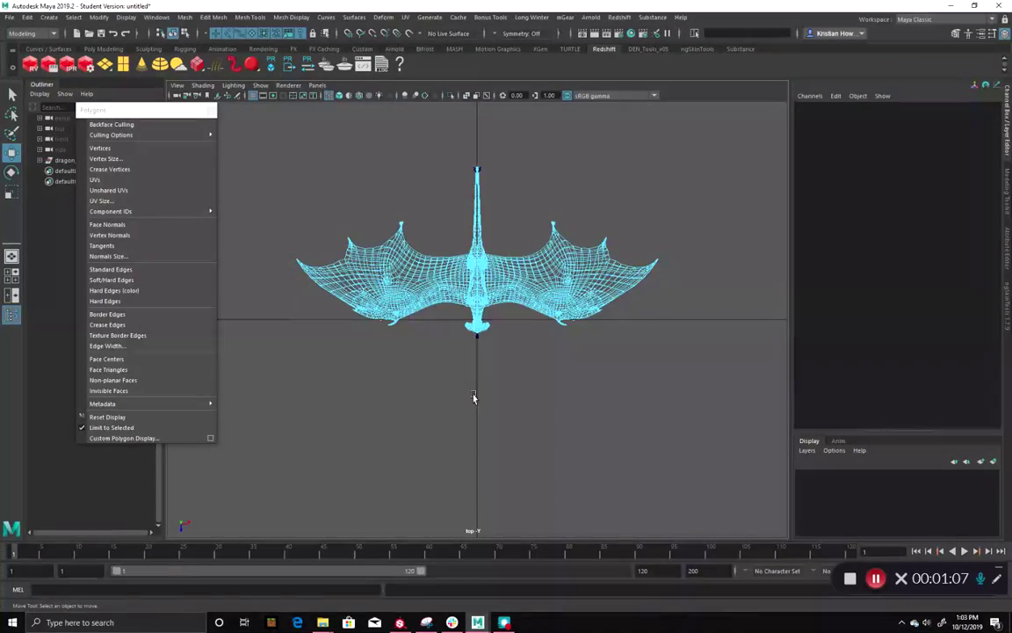
pyautogui.moveTo(472, 398); pyautogui.dragTo(472, 395)
pyautogui.scroll(4, 479, 351)
pyautogui.scroll(5, 337, 126)
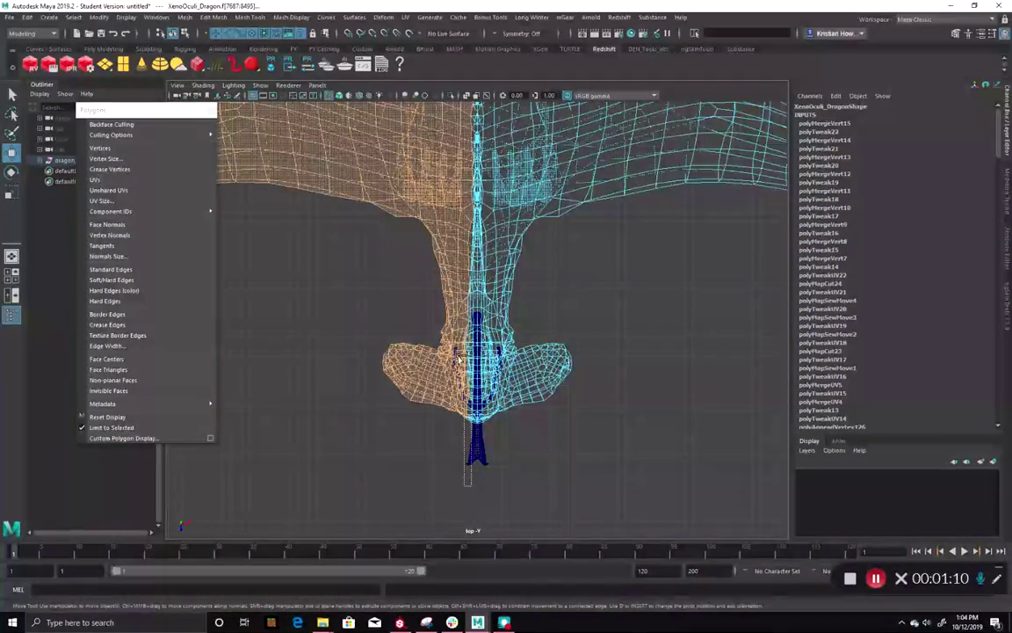
# Undo the mistaken face selection and add the remaining left-side faces along the centre line to the selection.
pyautogui.moveTo(404, 123); pyautogui.dragTo(375, 88)
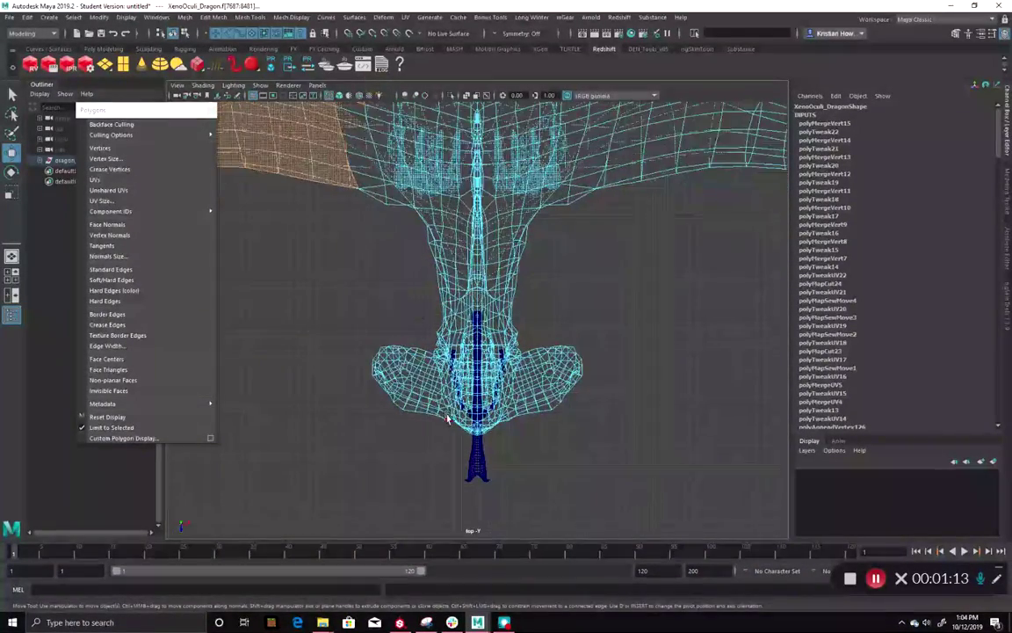
pyautogui.hotkey('ctrl', 'z')
pyautogui.scroll(4, 468, 452)
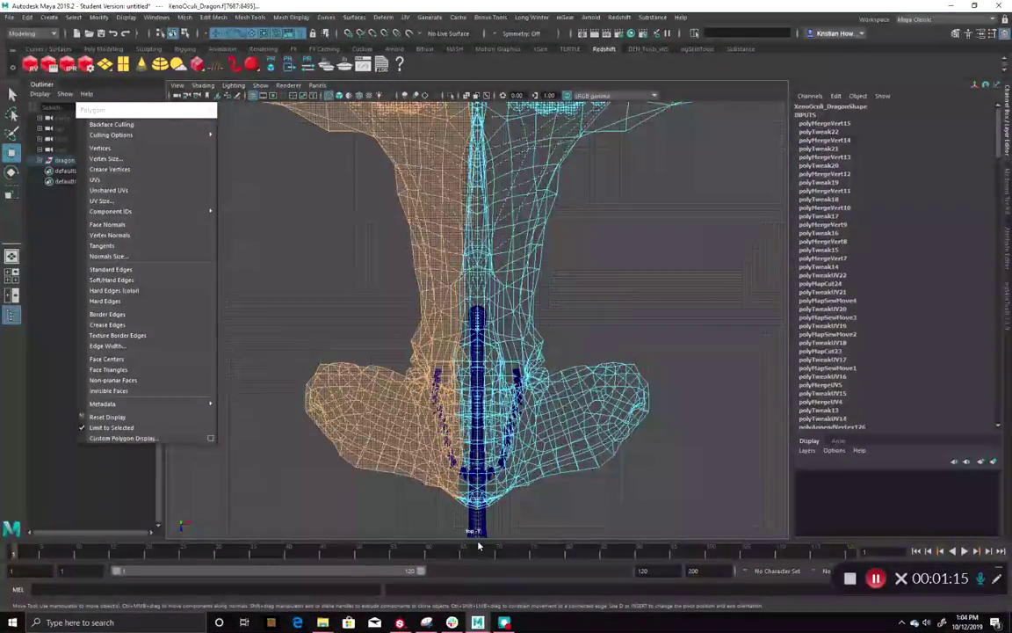
pyautogui.moveTo(476, 520); pyautogui.dragTo(452, 312)
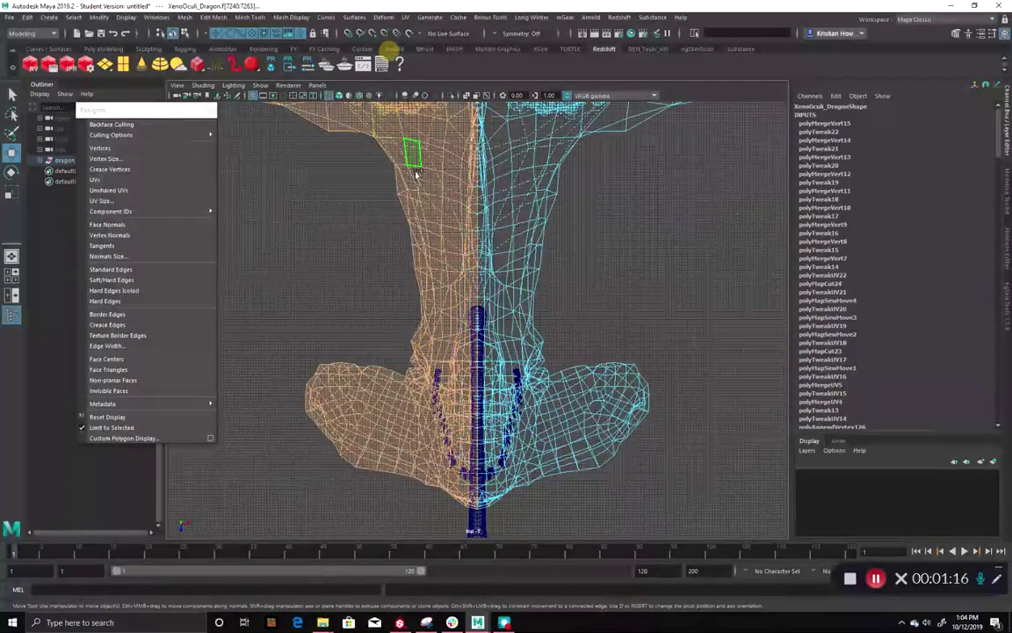
pyautogui.scroll(5, 475, 290)
pyautogui.click(508, 400)
# Deselect the faces that extend past the centre line around the dragon's back spikes.
pyautogui.keyDown('alt'); pyautogui.moveTo(470, 211); pyautogui.dragTo(454, 312, button='middle'); pyautogui.keyUp('alt')
pyautogui.keyDown('alt'); pyautogui.moveTo(455, 312); pyautogui.dragTo(787, 373, button='right'); pyautogui.keyUp('alt')
pyautogui.keyDown('alt'); pyautogui.moveTo(545, 397); pyautogui.dragTo(545, 450, button='middle'); pyautogui.keyUp('alt')
pyautogui.moveTo(545, 450)
pyautogui.keyDown('alt'); pyautogui.mouseDown(button='right')
pyautogui.moveTo(545, 255)
pyautogui.moveTo(523, 243)
pyautogui.mouseUp(button='right'); pyautogui.keyUp('alt')
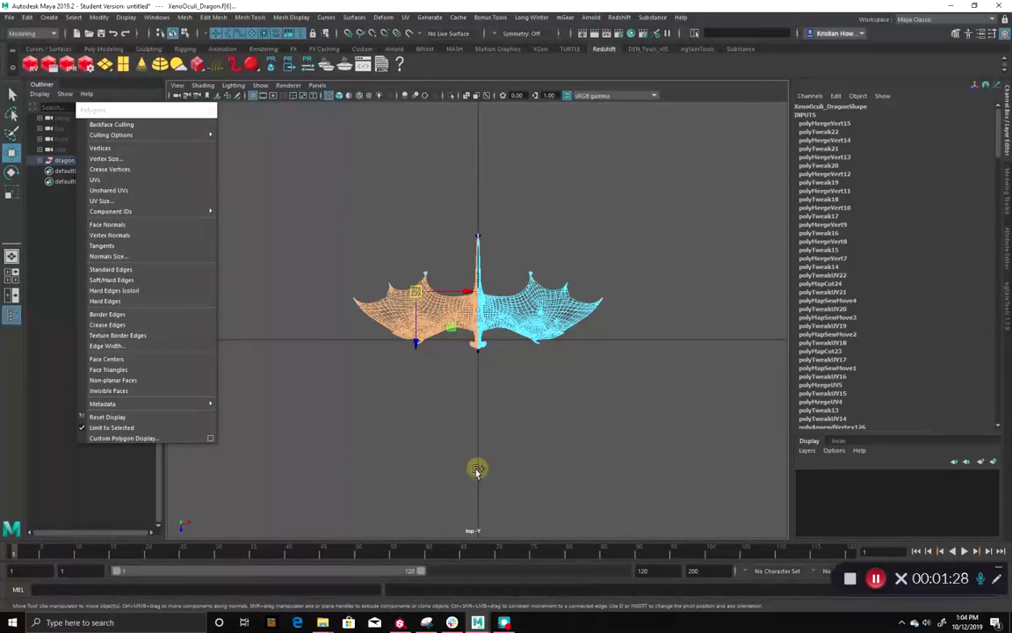
pyautogui.keyDown('alt'); pyautogui.moveTo(512, 249); pyautogui.dragTo(533, 261, button='right'); pyautogui.keyUp('alt')
pyautogui.moveTo(602, 241)
pyautogui.keyDown('alt'); pyautogui.mouseDown(button='right')
pyautogui.moveTo(598, 255)
pyautogui.moveTo(558, 162)
pyautogui.moveTo(554, 436)
pyautogui.moveTo(530, 461)
pyautogui.moveTo(561, 388)
pyautogui.moveTo(522, 262)
pyautogui.mouseUp(button='right'); pyautogui.keyUp('alt')
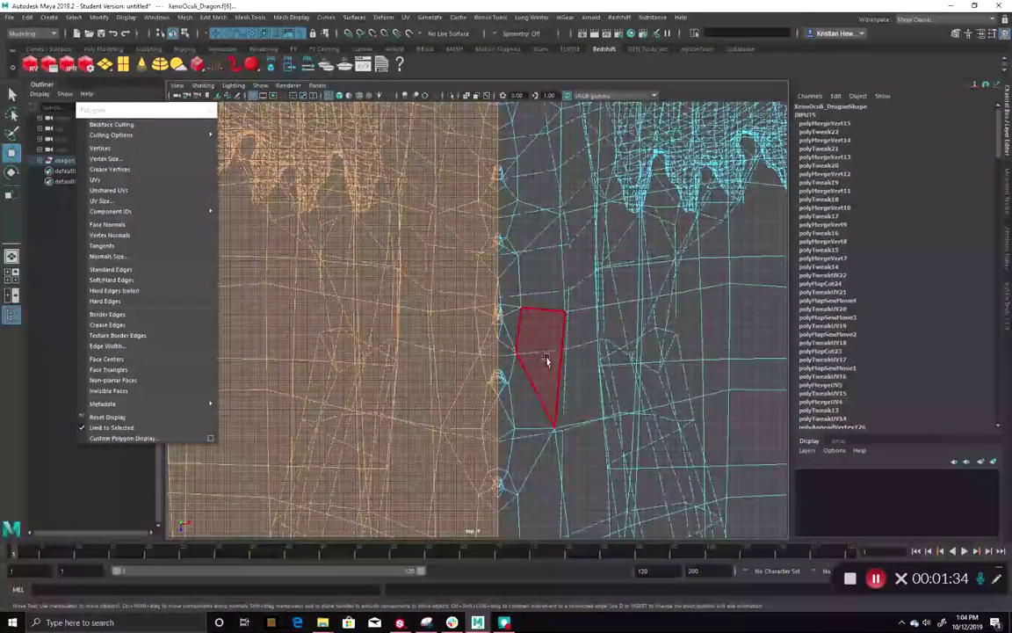
pyautogui.keyDown('alt'); pyautogui.moveTo(547, 358); pyautogui.dragTo(614, 405, button='right'); pyautogui.keyUp('alt')
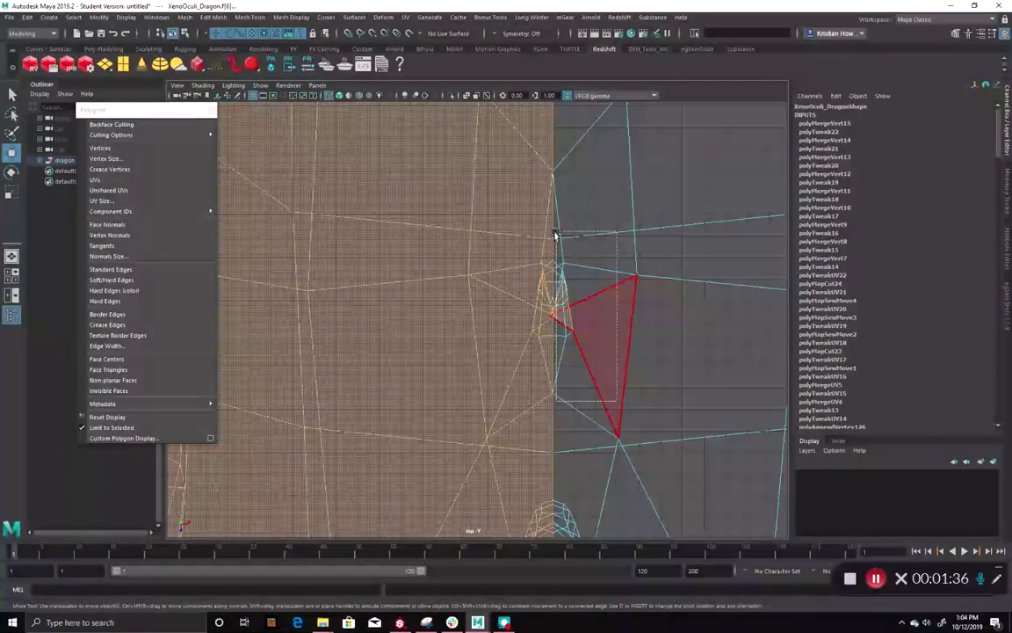
pyautogui.keyDown('alt'); pyautogui.moveTo(581, 243); pyautogui.dragTo(668, 170, button='right'); pyautogui.keyUp('alt')
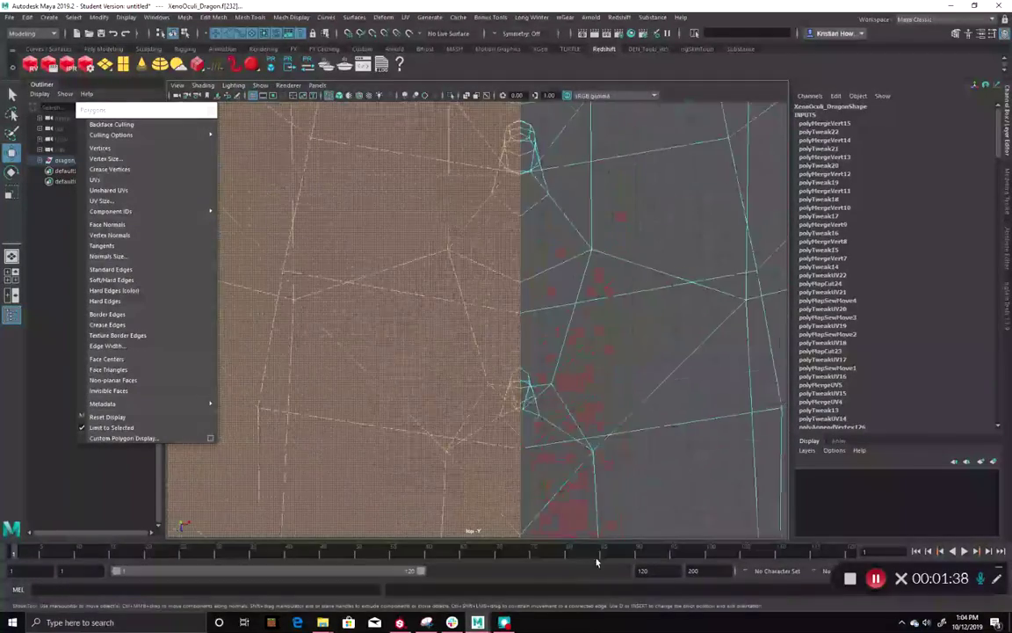
pyautogui.keyDown('alt'); pyautogui.moveTo(569, 534); pyautogui.dragTo(593, 507, button='right'); pyautogui.keyUp('alt')
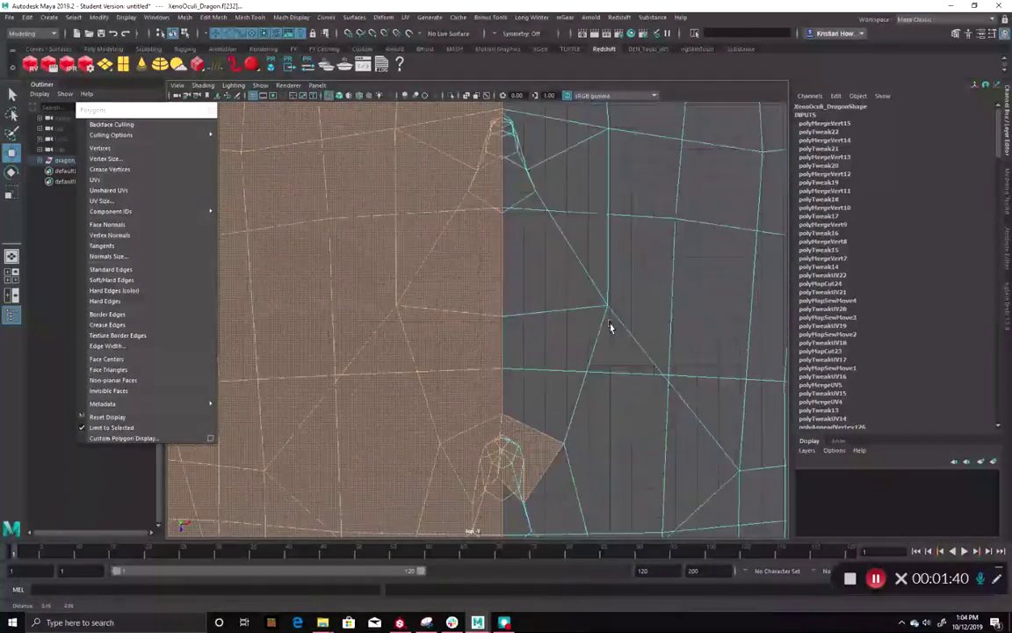
pyautogui.keyDown('alt'); pyautogui.moveTo(613, 396); pyautogui.dragTo(610, 518, button='middle'); pyautogui.keyUp('alt')
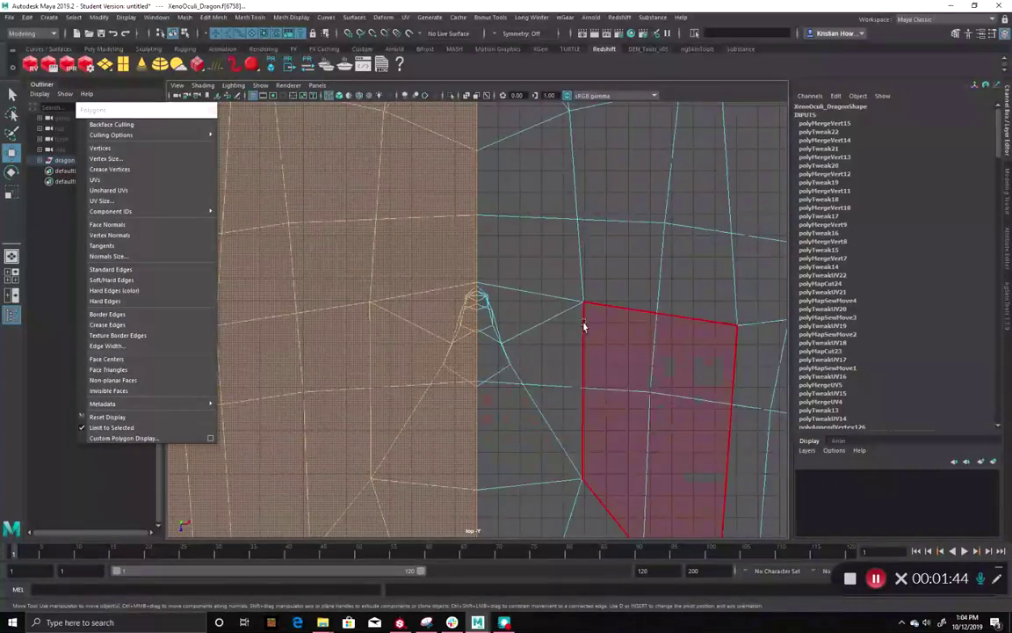
# Examine the face selection boundary along the dragon's spine up to the tail tip for stray or missed faces.
pyautogui.keyDown('alt'); pyautogui.moveTo(525, 167); pyautogui.dragTo(551, 409, button='middle'); pyautogui.keyUp('alt')
pyautogui.keyDown('alt'); pyautogui.moveTo(593, 505); pyautogui.dragTo(603, 413, button='middle'); pyautogui.keyUp('alt')
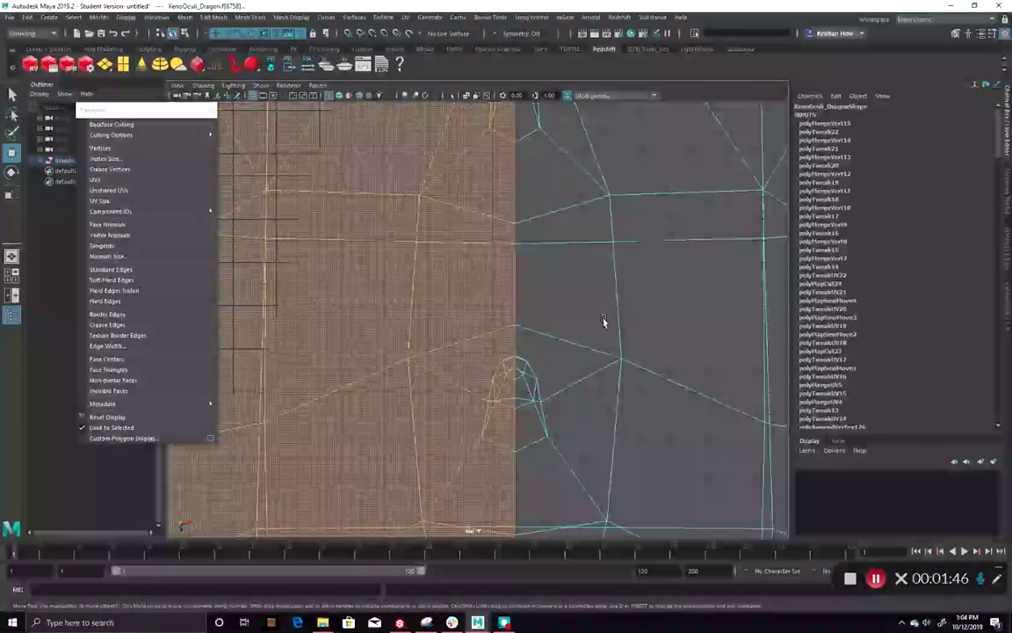
pyautogui.keyDown('alt'); pyautogui.moveTo(541, 345); pyautogui.dragTo(540, 420, button='middle'); pyautogui.keyUp('alt')
pyautogui.moveTo(542, 303)
pyautogui.keyDown('alt'); pyautogui.mouseDown(button='middle')
pyautogui.moveTo(539, 400)
pyautogui.moveTo(524, 416)
pyautogui.mouseUp(button='middle'); pyautogui.keyUp('alt')
pyautogui.keyDown('alt'); pyautogui.moveTo(536, 264); pyautogui.dragTo(521, 433, button='middle'); pyautogui.keyUp('alt')
pyautogui.keyDown('alt'); pyautogui.moveTo(502, 240); pyautogui.dragTo(466, 472, button='middle'); pyautogui.keyUp('alt')
pyautogui.keyDown('alt'); pyautogui.moveTo(509, 189); pyautogui.dragTo(503, 423, button='middle'); pyautogui.keyUp('alt')
pyautogui.keyDown('alt'); pyautogui.moveTo(493, 128); pyautogui.dragTo(505, 510, button='middle'); pyautogui.keyUp('alt')
pyautogui.keyDown('alt'); pyautogui.moveTo(502, 212); pyautogui.dragTo(475, 476, button='middle'); pyautogui.keyUp('alt')
pyautogui.moveTo(510, 127)
pyautogui.keyDown('alt'); pyautogui.mouseDown(button='middle')
pyautogui.moveTo(545, 463)
pyautogui.moveTo(540, 517)
pyautogui.mouseUp(button='middle'); pyautogui.keyUp('alt')
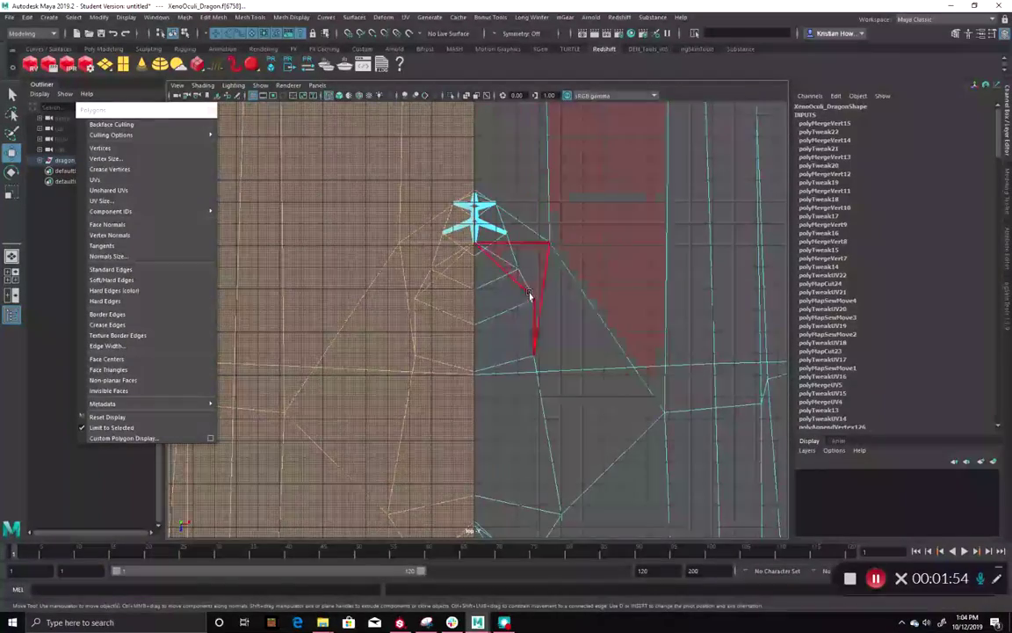
pyautogui.scroll(-6, 554, 261)
pyautogui.scroll(6, 519, 356)
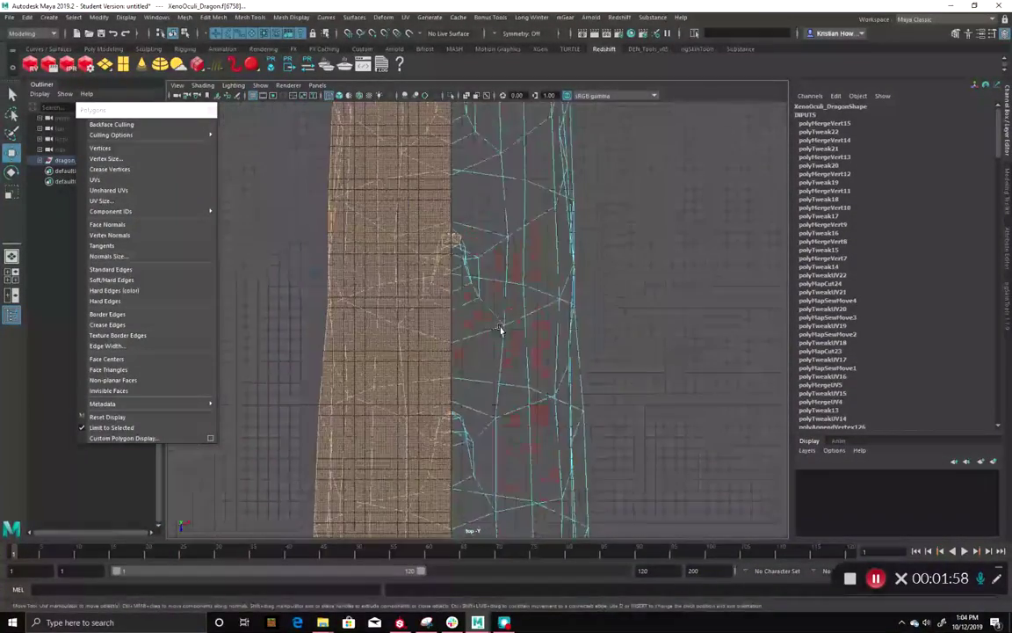
pyautogui.scroll(3, 499, 329)
pyautogui.moveTo(470, 314); pyautogui.dragTo(468, 314)
pyautogui.keyDown('alt'); pyautogui.moveTo(516, 222); pyautogui.dragTo(531, 395, button='middle'); pyautogui.keyUp('alt')
pyautogui.keyDown('alt'); pyautogui.moveTo(572, 184); pyautogui.dragTo(580, 466, button='middle'); pyautogui.keyUp('alt')
pyautogui.scroll(-5, 588, 279)
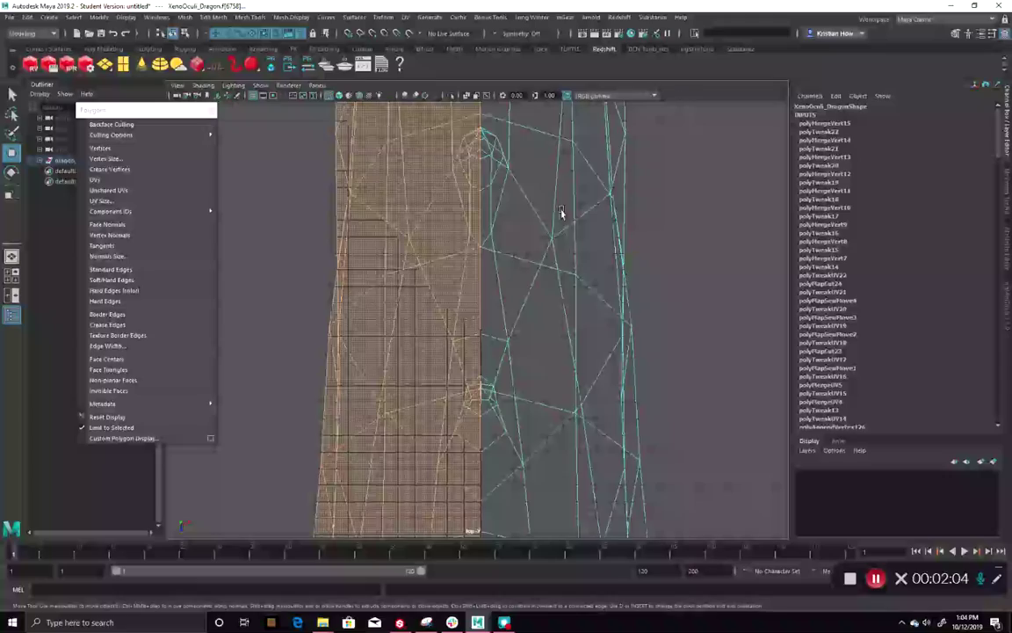
pyautogui.scroll(-5, 551, 341)
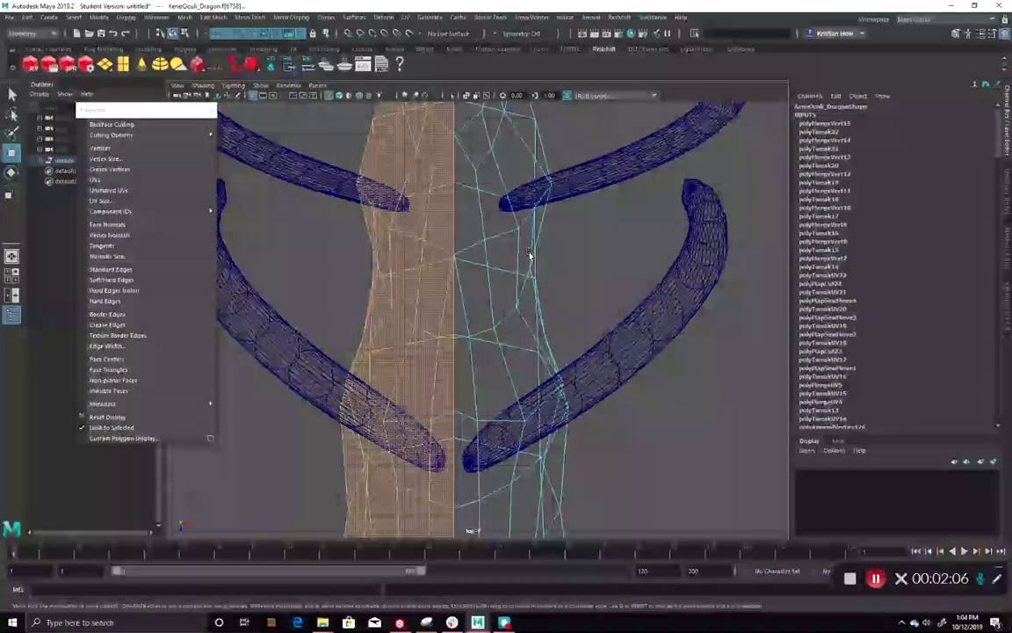
# Try deleting the selected left-half faces of the dragon and undo the deletion.
pyautogui.press('Delete')
pyautogui.scroll(-5, 518, 402)
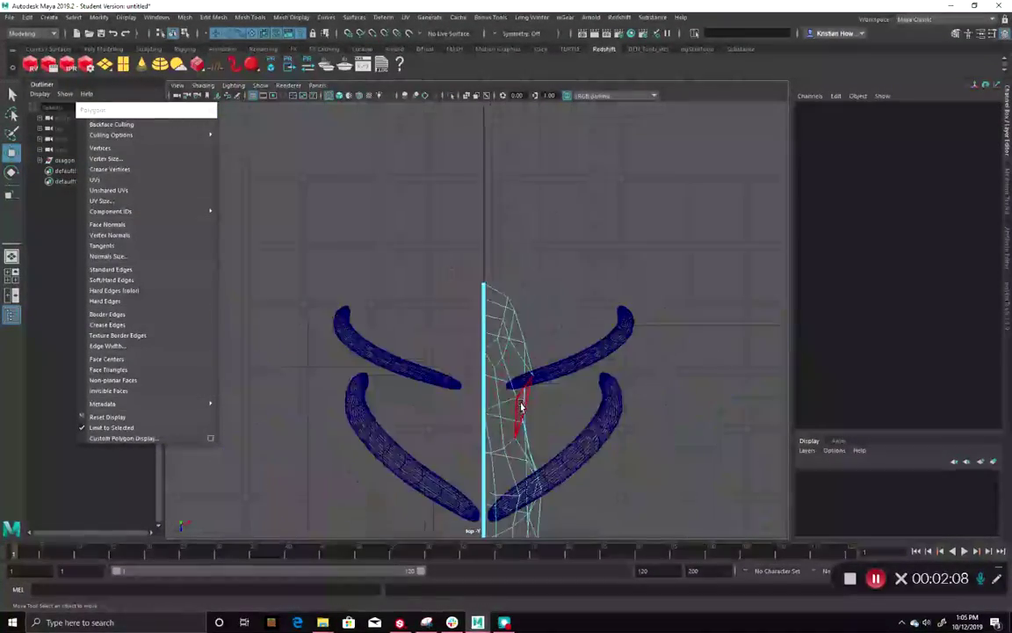
pyautogui.keyDown('alt'); pyautogui.moveTo(520, 420); pyautogui.dragTo(577, 137, button='middle'); pyautogui.keyUp('alt')
pyautogui.keyDown('alt'); pyautogui.moveTo(592, 526); pyautogui.dragTo(564, 331, button='middle'); pyautogui.keyUp('alt')
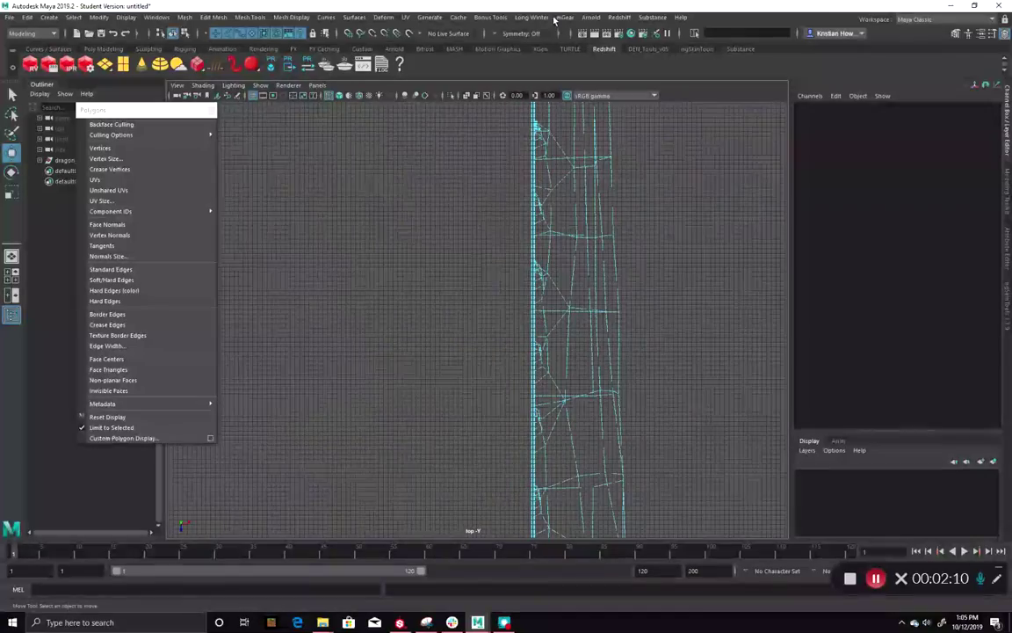
pyautogui.hotkey('ctrl', 'z')
# Examine the left-half face selection along the dragon's centre line from the tail up through the head and body for stray or missed faces.
pyautogui.keyDown('alt'); pyautogui.moveTo(563, 490); pyautogui.dragTo(541, 176, button='middle'); pyautogui.keyUp('alt')
pyautogui.keyDown('alt'); pyautogui.moveTo(567, 514); pyautogui.dragTo(411, 136, button='middle'); pyautogui.keyUp('alt')
pyautogui.scroll(-6, 536, 318)
pyautogui.keyDown('alt'); pyautogui.moveTo(466, 388); pyautogui.dragTo(464, 4, button='middle'); pyautogui.keyUp('alt')
pyautogui.scroll(7, 430, 353)
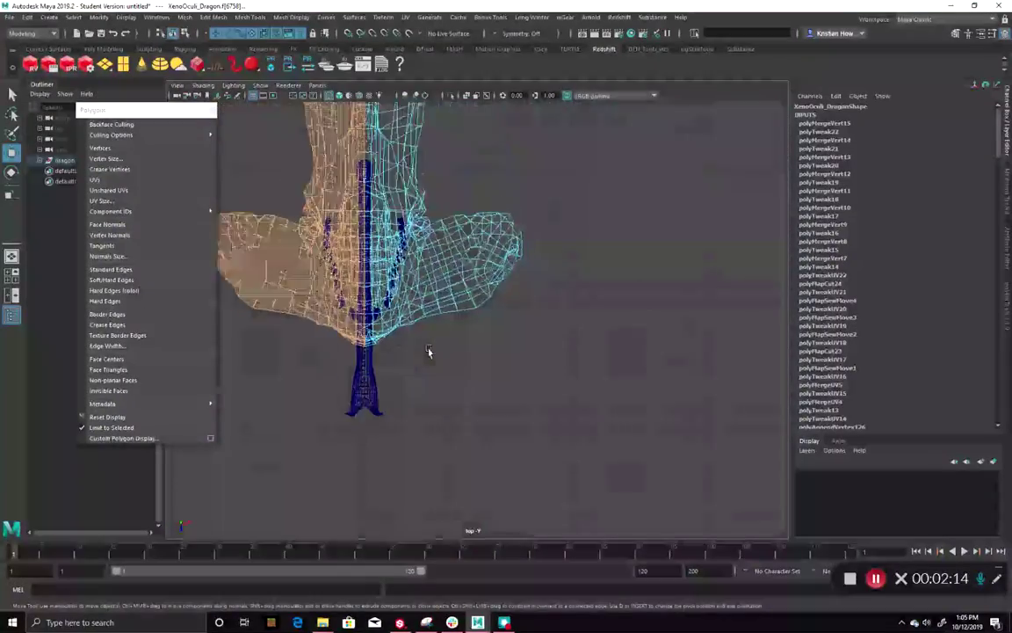
pyautogui.keyDown('alt'); pyautogui.moveTo(449, 360); pyautogui.dragTo(746, 353, button='middle'); pyautogui.keyUp('alt')
pyautogui.scroll(7, 502, 439)
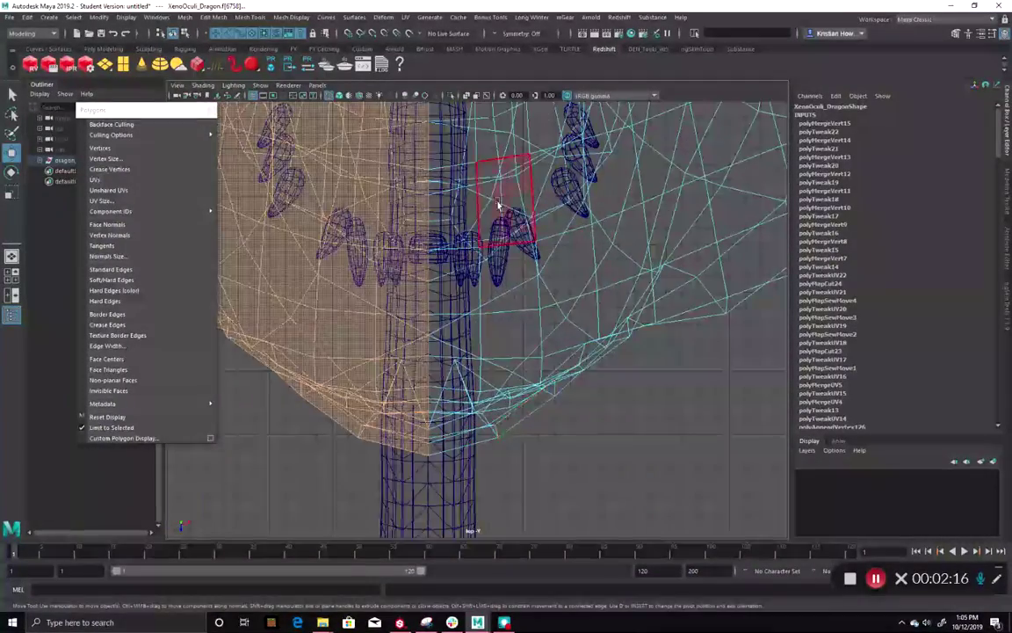
pyautogui.keyDown('alt'); pyautogui.moveTo(499, 206); pyautogui.dragTo(506, 406, button='middle'); pyautogui.keyUp('alt')
pyautogui.scroll(3, 498, 225)
pyautogui.scroll(6, 545, 361)
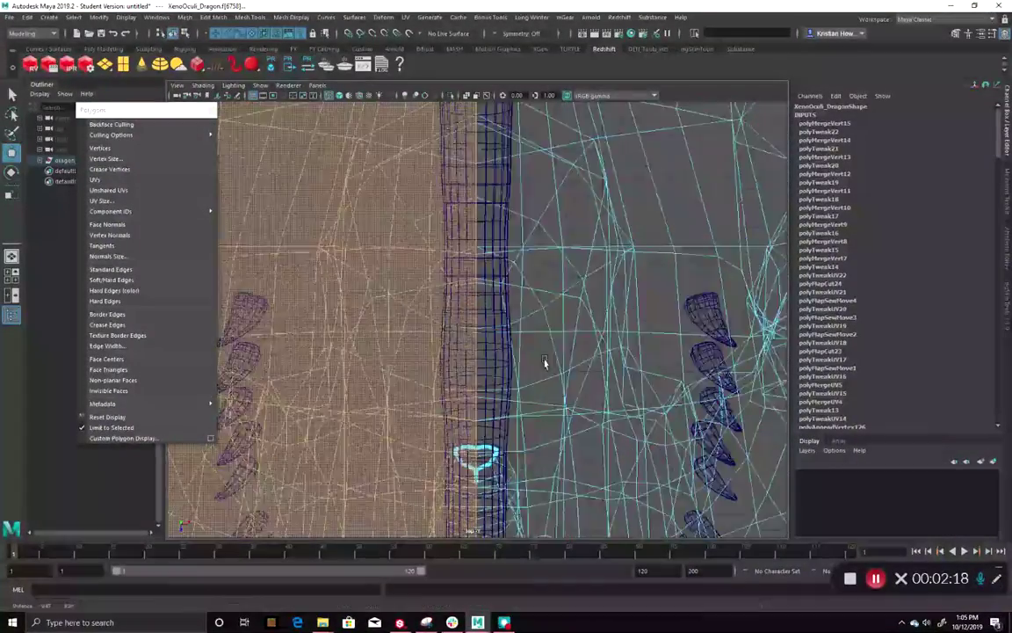
pyautogui.keyDown('alt'); pyautogui.moveTo(508, 378); pyautogui.dragTo(525, 492, button='middle'); pyautogui.keyUp('alt')
pyautogui.keyDown('alt'); pyautogui.moveTo(570, 184); pyautogui.dragTo(580, 488, button='middle'); pyautogui.keyUp('alt')
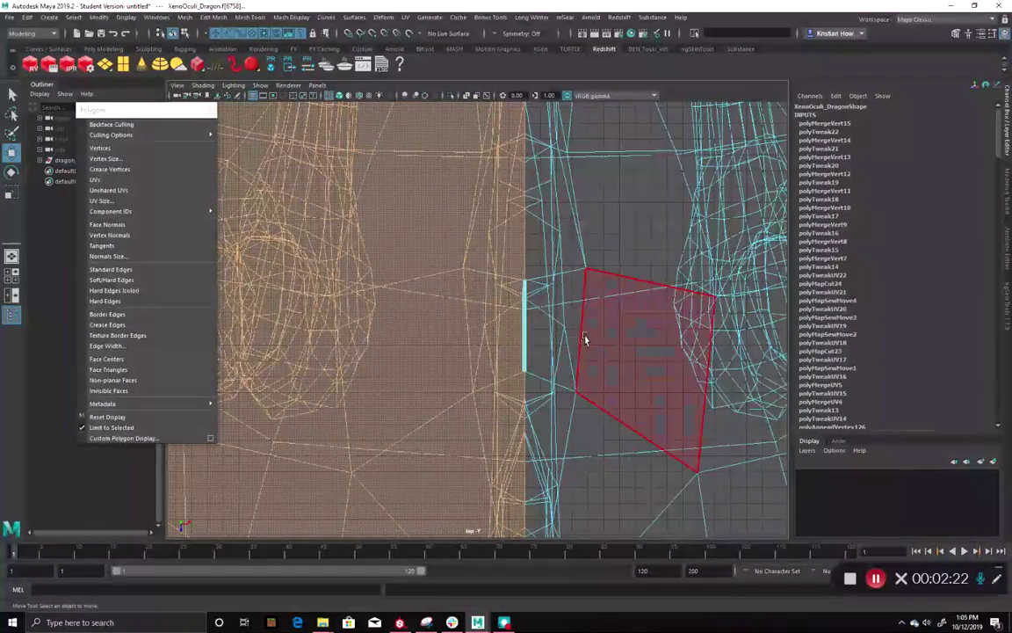
# Delete the selected left-half faces of the dragon and show the remaining half shaded in the perspective view.
pyautogui.scroll(-6, 509, 294)
pyautogui.scroll(-5, 443, 262)
pyautogui.scroll(8, 456, 457)
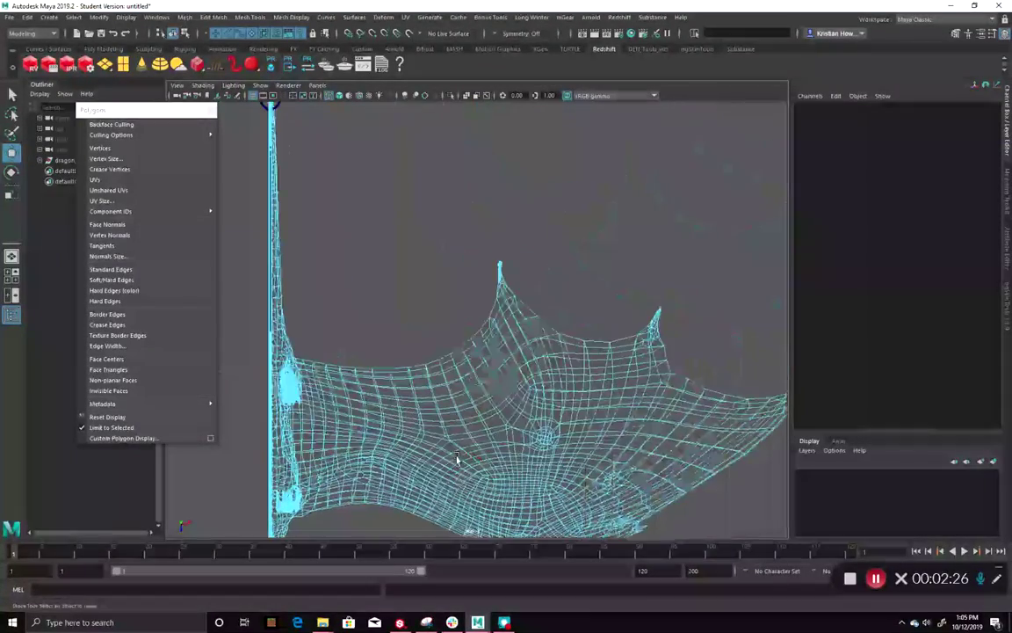
pyautogui.press('space')
pyautogui.moveTo(639, 318); pyautogui.dragTo(459, 320)
pyautogui.press('space')
pyautogui.press('6')
pyautogui.keyDown('alt'); pyautogui.moveTo(336, 310); pyautogui.dragTo(673, 467, button='right'); pyautogui.keyUp('alt')
pyautogui.moveTo(673, 467)
pyautogui.keyDown('alt'); pyautogui.mouseDown()
pyautogui.moveTo(548, 401)
pyautogui.moveTo(606, 367)
pyautogui.moveTo(633, 373)
pyautogui.moveTo(563, 364)
pyautogui.mouseUp(); pyautogui.keyUp('alt')
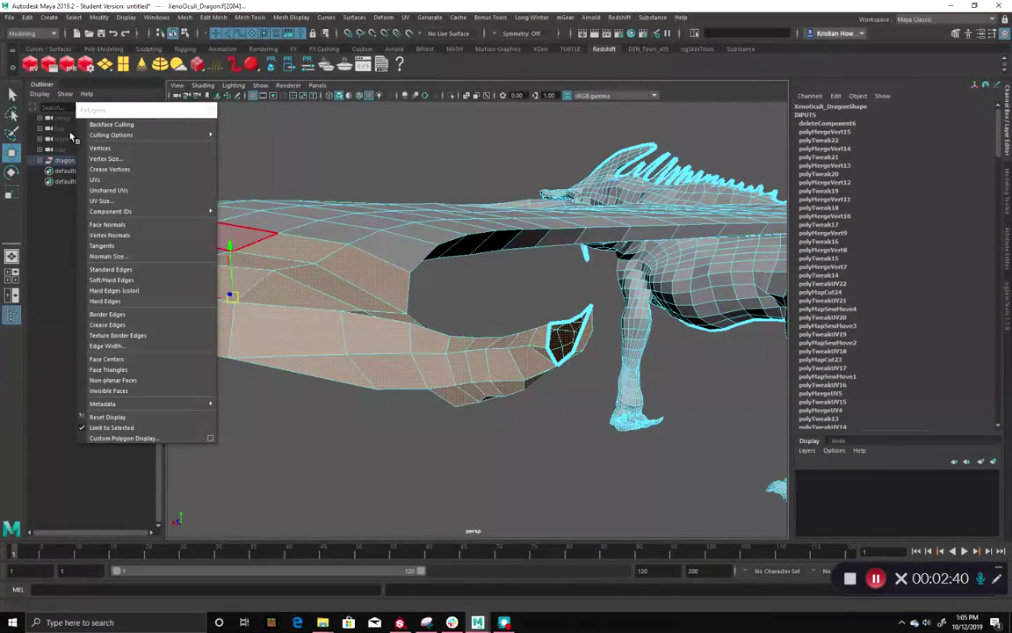
# Select the border edges of the open hole at the wing's claw tip and close it with Fill Hole.
pyautogui.moveTo(527, 376); pyautogui.dragTo(588, 352, button='right')
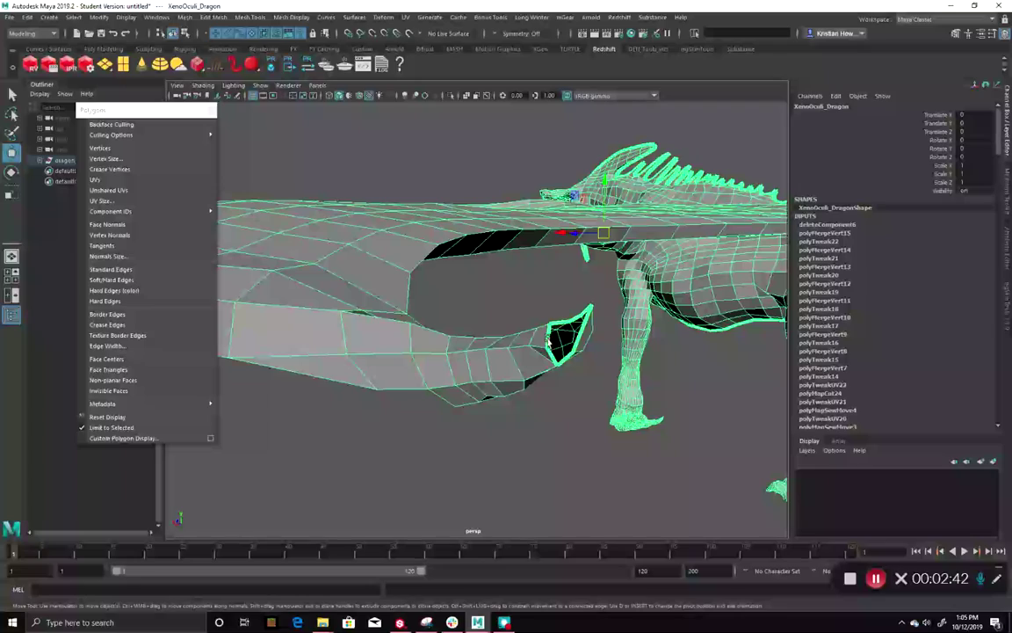
pyautogui.moveTo(530, 272); pyautogui.dragTo(530, 272, button='right')
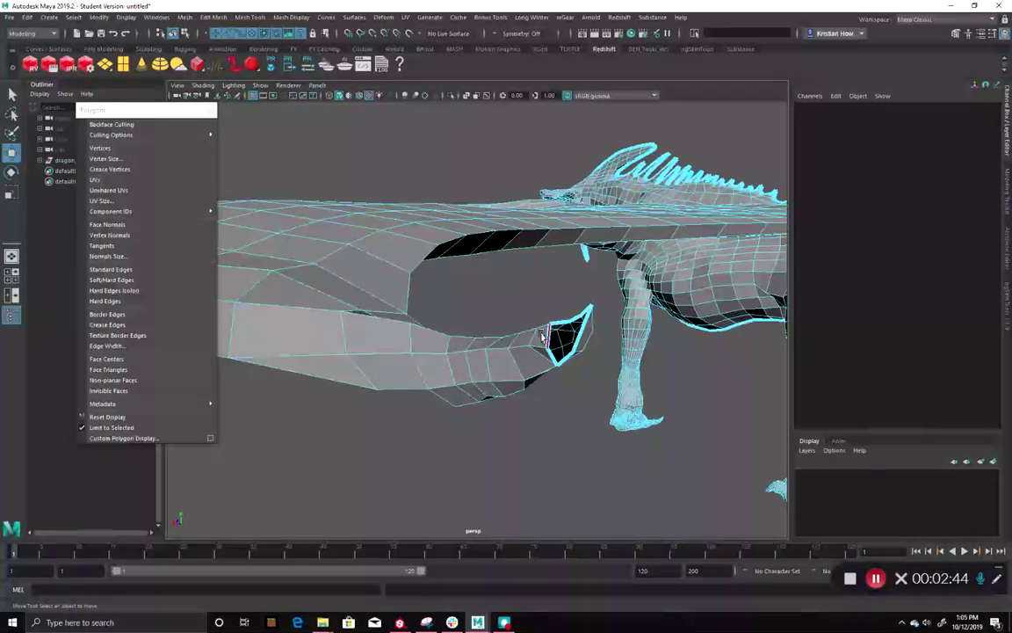
pyautogui.click(545, 336)
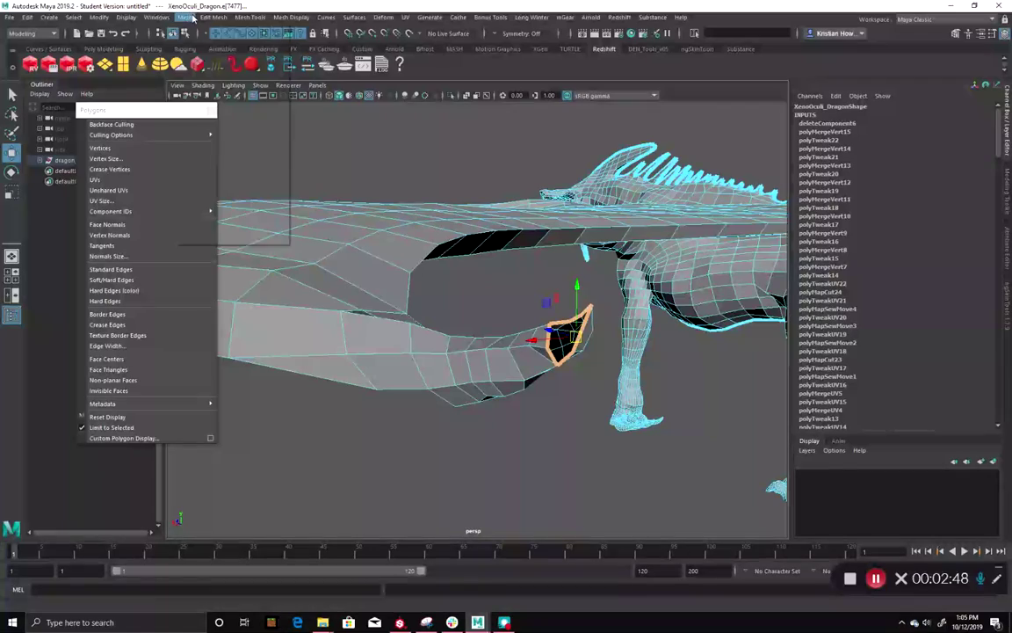
pyautogui.click(192, 16)
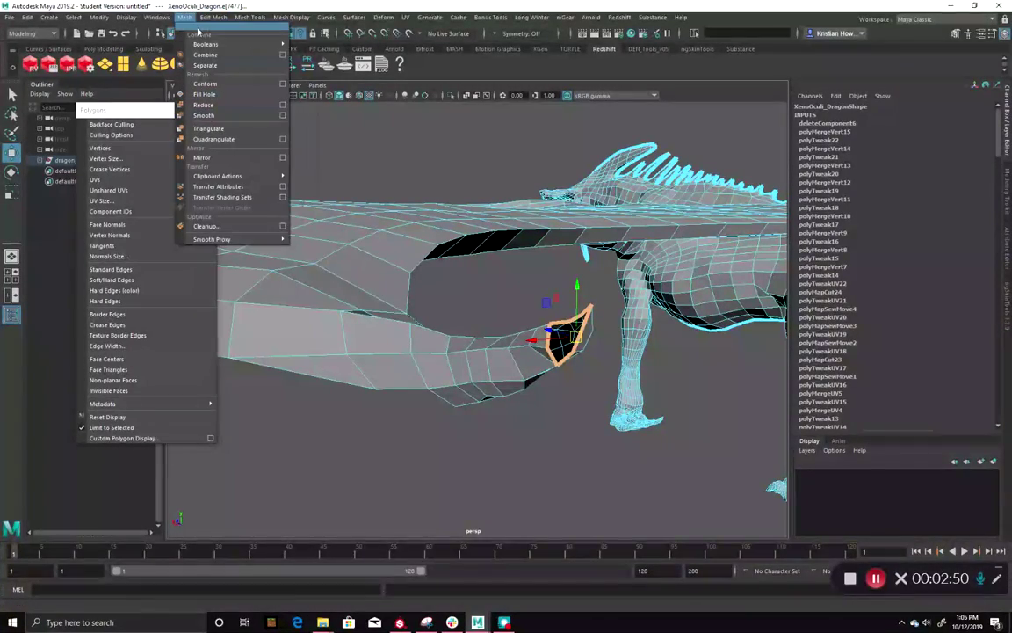
pyautogui.click(199, 33)
pyautogui.click(235, 94)
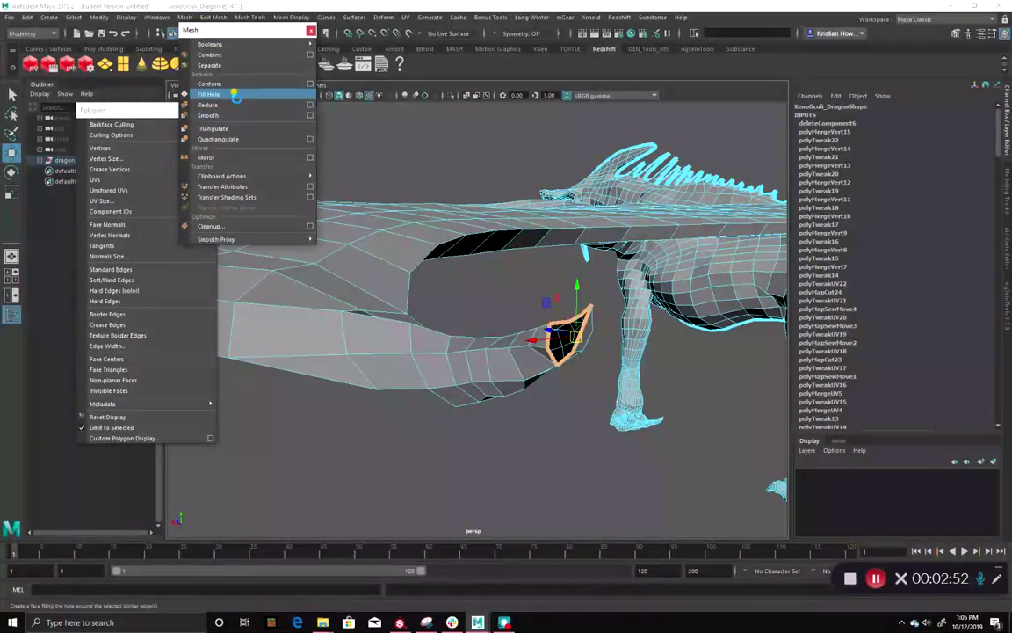
pyautogui.keyDown('alt'); pyautogui.moveTo(589, 407); pyautogui.dragTo(409, 125); pyautogui.keyUp('alt')
pyautogui.moveTo(217, 37); pyautogui.dragTo(257, 322)
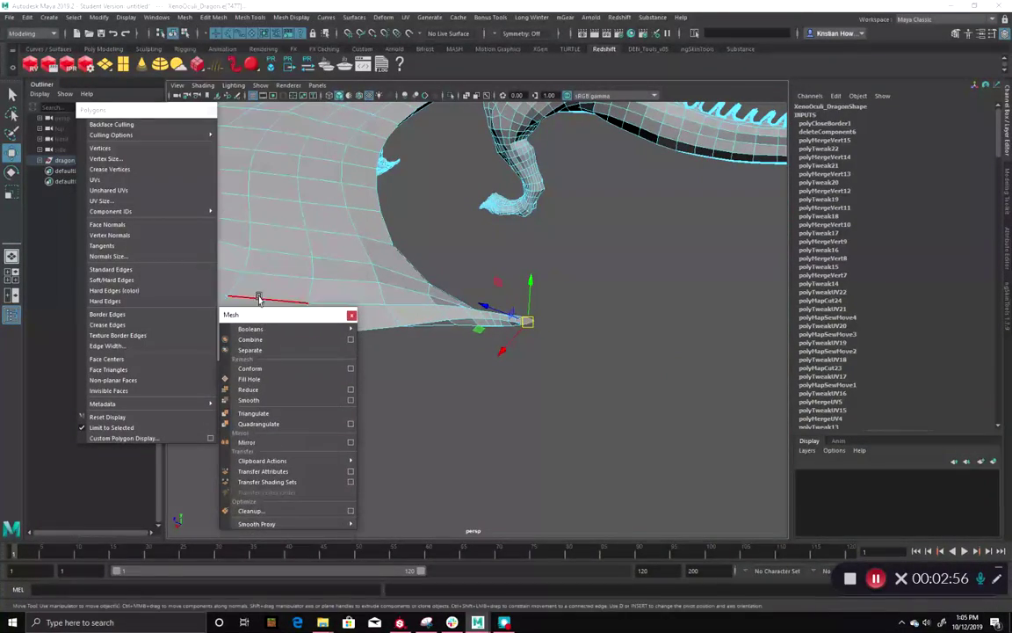
# Cut a new edge with Multi-Cut across the filled claw face, from its side corner vertex to the pointed tip.
pyautogui.click(119, 48)
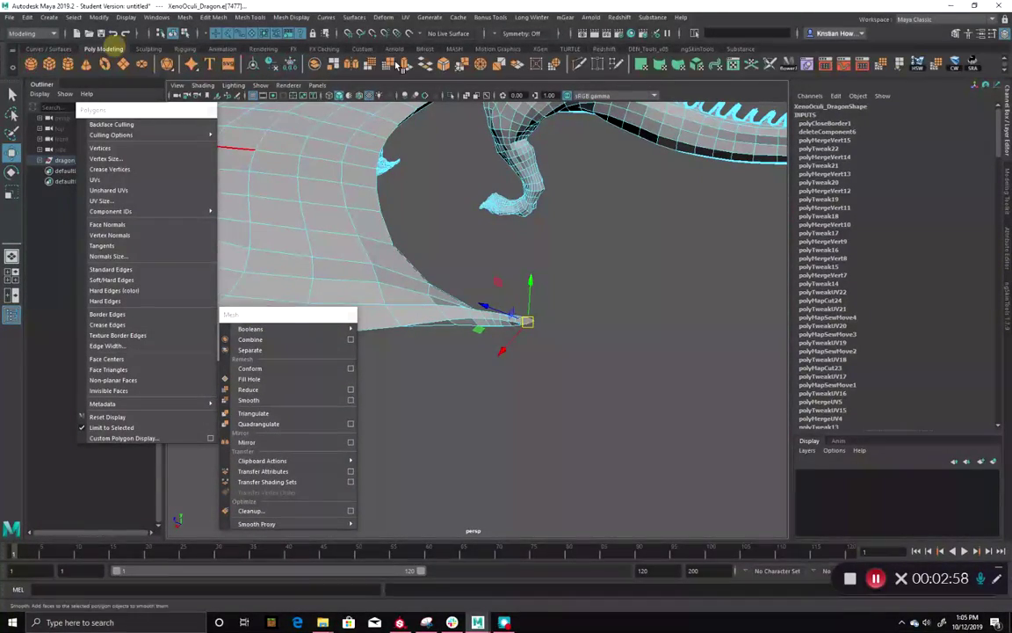
pyautogui.scroll(4, 598, 394)
pyautogui.scroll(-2, 597, 364)
pyautogui.keyDown('alt'); pyautogui.moveTo(665, 332); pyautogui.dragTo(615, 327, button='middle'); pyautogui.keyUp('alt')
pyautogui.scroll(1, 622, 330)
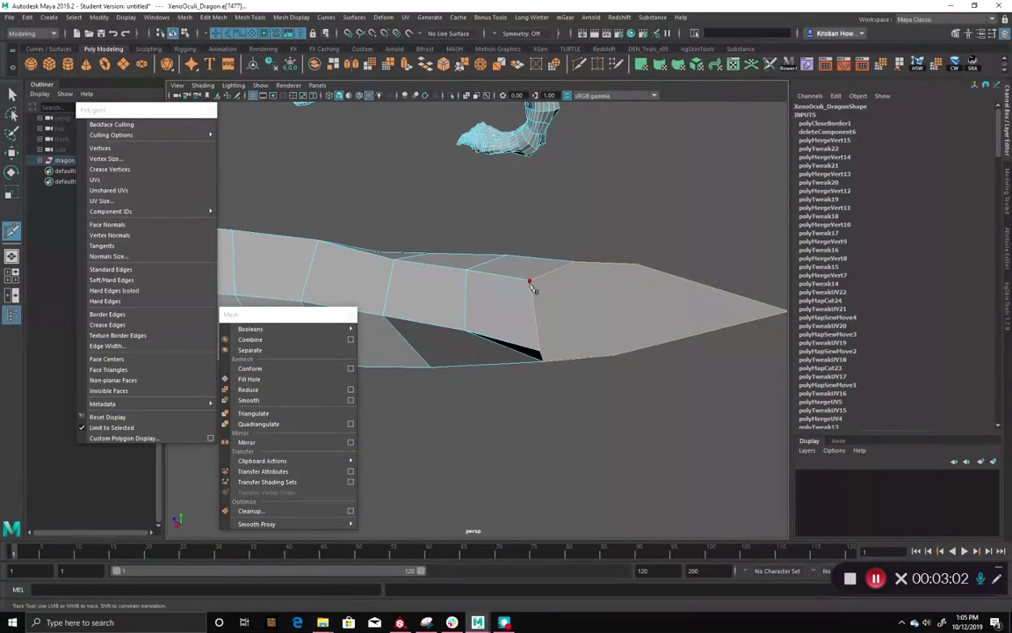
pyautogui.keyDown('alt'); pyautogui.moveTo(665, 297); pyautogui.dragTo(606, 304); pyautogui.keyUp('alt')
pyautogui.keyDown('alt'); pyautogui.moveTo(606, 304); pyautogui.dragTo(687, 389, button='middle'); pyautogui.keyUp('alt')
pyautogui.scroll(-2, 576, 362)
pyautogui.keyDown('alt'); pyautogui.moveTo(574, 362); pyautogui.dragTo(556, 350); pyautogui.keyUp('alt')
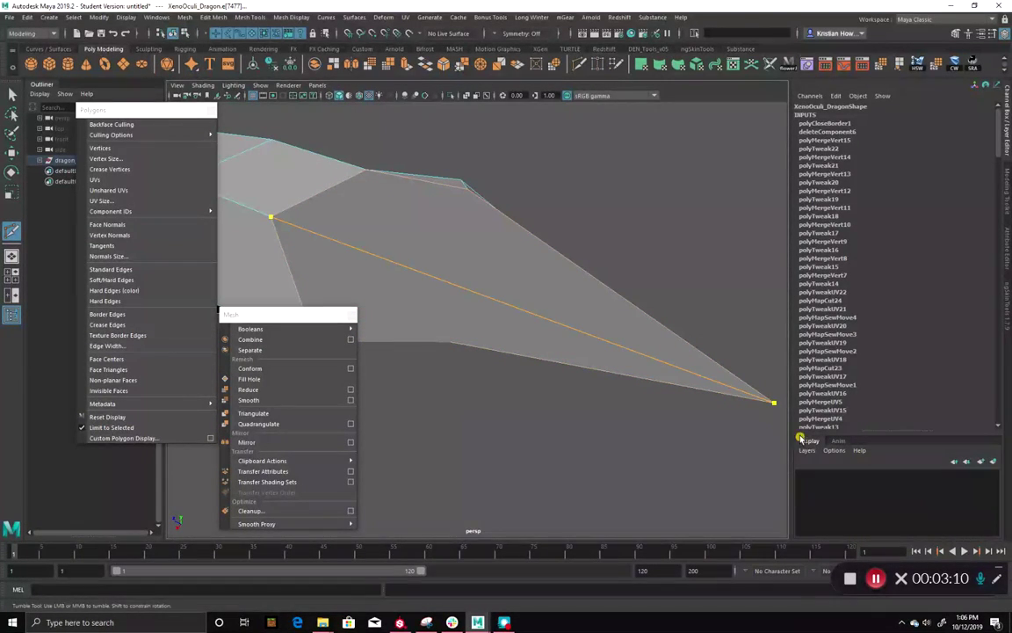
pyautogui.press('Return')
# Cut a crosswise edge over the filled claw cap, joining the vertices on its opposite borders.
pyautogui.keyDown('alt'); pyautogui.moveTo(473, 213); pyautogui.dragTo(505, 244); pyautogui.keyUp('alt')
pyautogui.keyDown('alt'); pyautogui.moveTo(449, 198); pyautogui.dragTo(463, 262); pyautogui.keyUp('alt')
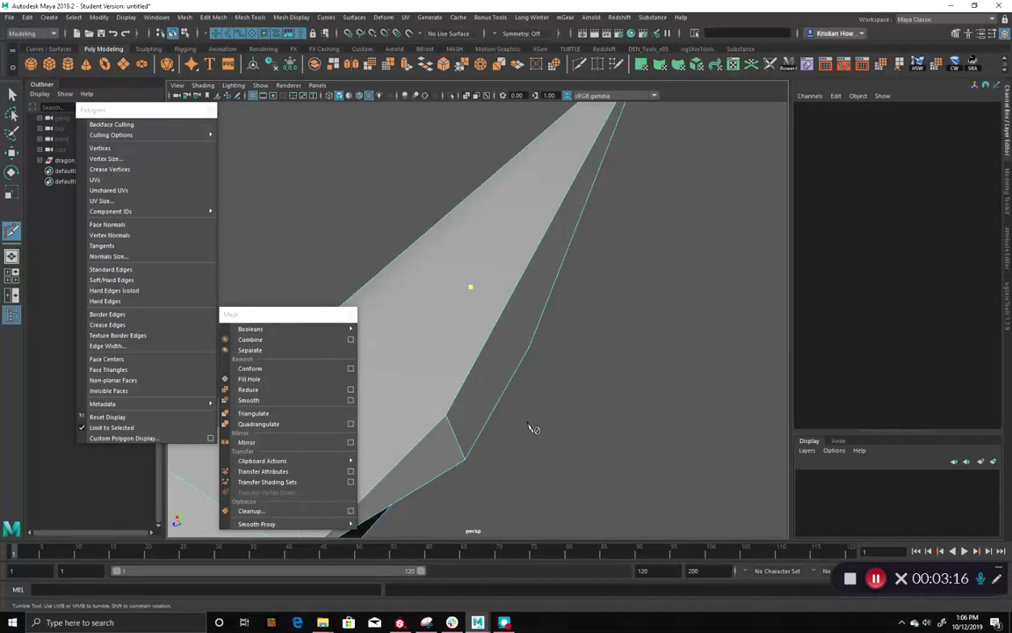
pyautogui.keyDown('alt'); pyautogui.moveTo(651, 344); pyautogui.dragTo(498, 258); pyautogui.keyUp('alt')
pyautogui.keyDown('alt'); pyautogui.moveTo(449, 304); pyautogui.dragTo(473, 376); pyautogui.keyUp('alt')
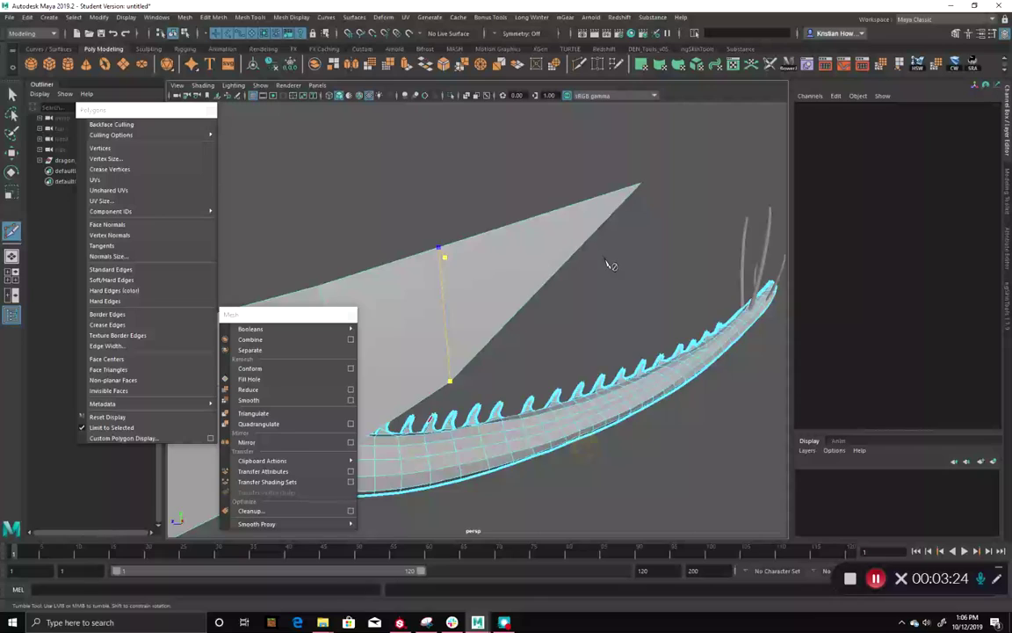
pyautogui.press('Return')
# Cut a lengthwise edge from the claw's rear side vertex through the crosswise edge to the tip.
pyautogui.keyDown('alt'); pyautogui.moveTo(606, 262); pyautogui.dragTo(607, 261); pyautogui.keyUp('alt')
pyautogui.keyDown('alt'); pyautogui.moveTo(541, 288); pyautogui.dragTo(546, 176); pyautogui.keyUp('alt')
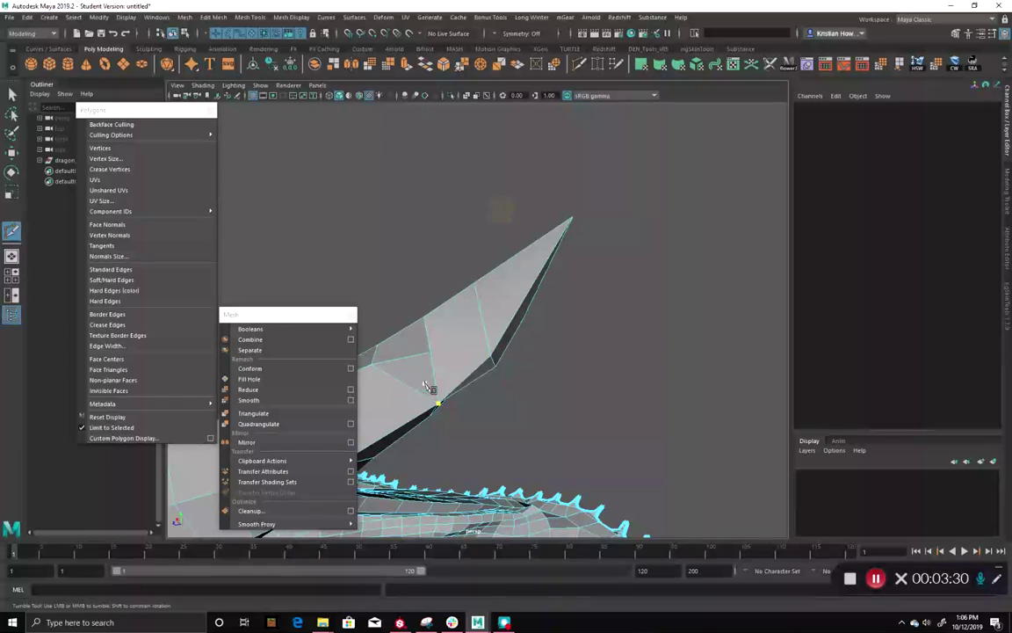
pyautogui.keyDown('alt'); pyautogui.moveTo(432, 360); pyautogui.dragTo(576, 266); pyautogui.keyUp('alt')
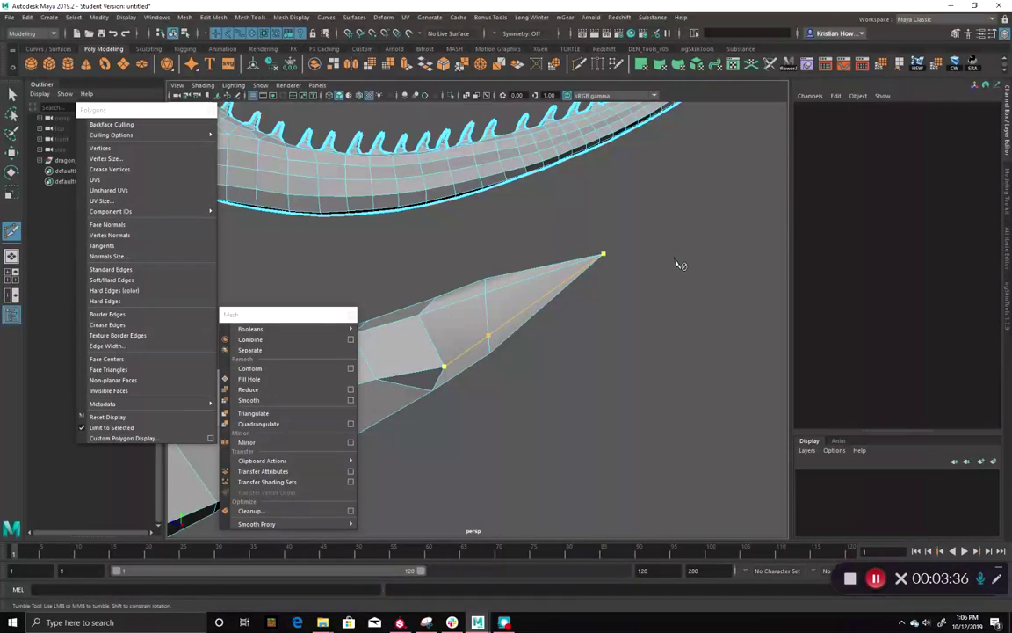
pyautogui.keyDown('alt'); pyautogui.moveTo(652, 321); pyautogui.dragTo(530, 333); pyautogui.keyUp('alt')
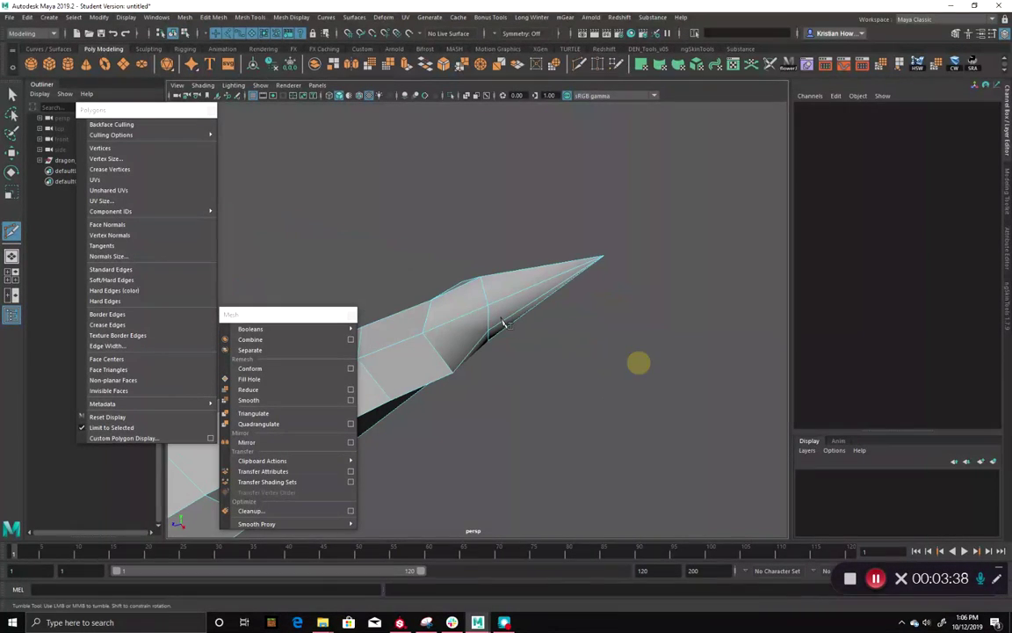
# Move the new vertex where the cap's cut edges cross outward along the X axis to round the claw tip.
pyautogui.click(487, 334)
pyautogui.press('w')
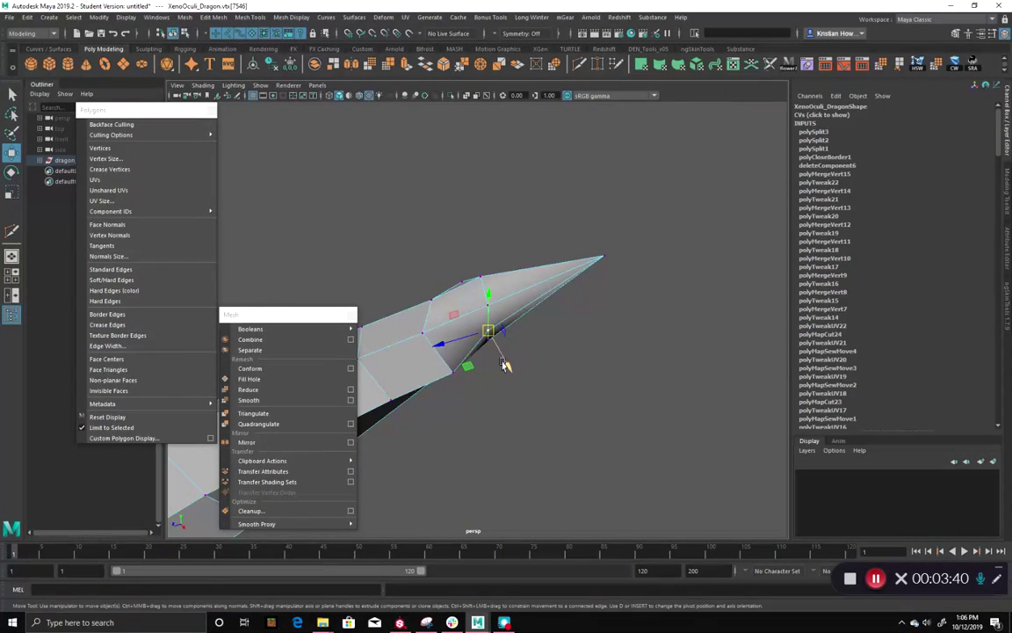
pyautogui.keyDown('alt'); pyautogui.moveTo(517, 381); pyautogui.dragTo(418, 361); pyautogui.keyUp('alt')
pyautogui.keyDown('alt'); pyautogui.moveTo(418, 362); pyautogui.dragTo(370, 303, button='right'); pyautogui.keyUp('alt')
pyautogui.keyDown('alt'); pyautogui.moveTo(371, 303); pyautogui.dragTo(403, 155); pyautogui.keyUp('alt')
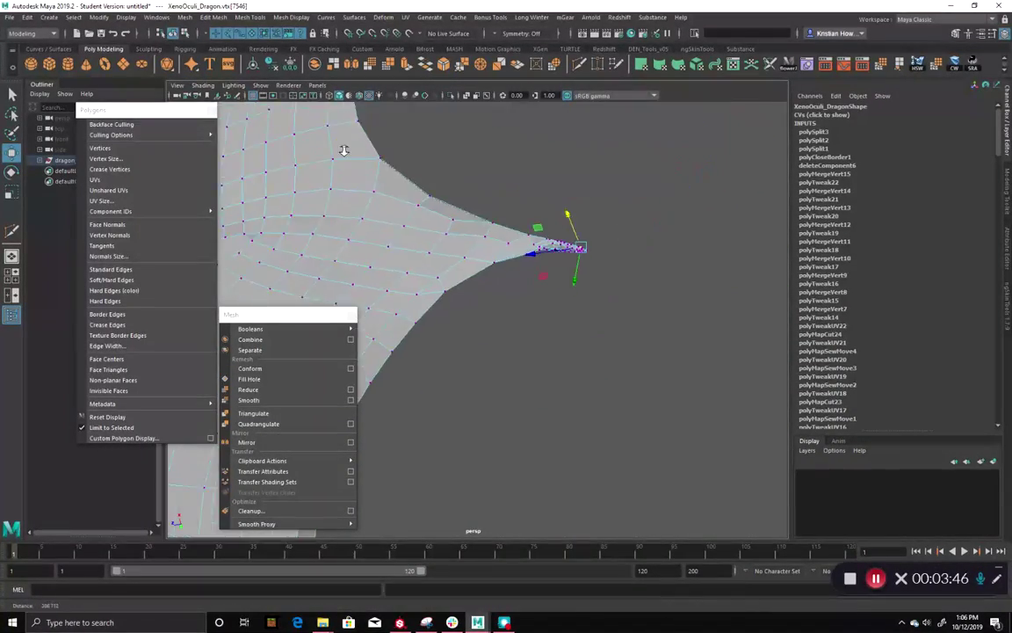
pyautogui.keyDown('alt'); pyautogui.moveTo(403, 156); pyautogui.dragTo(641, 183, button='right'); pyautogui.keyUp('alt')
pyautogui.keyDown('alt'); pyautogui.moveTo(641, 183); pyautogui.dragTo(580, 355); pyautogui.keyUp('alt')
# Show the dragon in wireframe and select the whole open border edge loop along its centre line.
pyautogui.press('4')
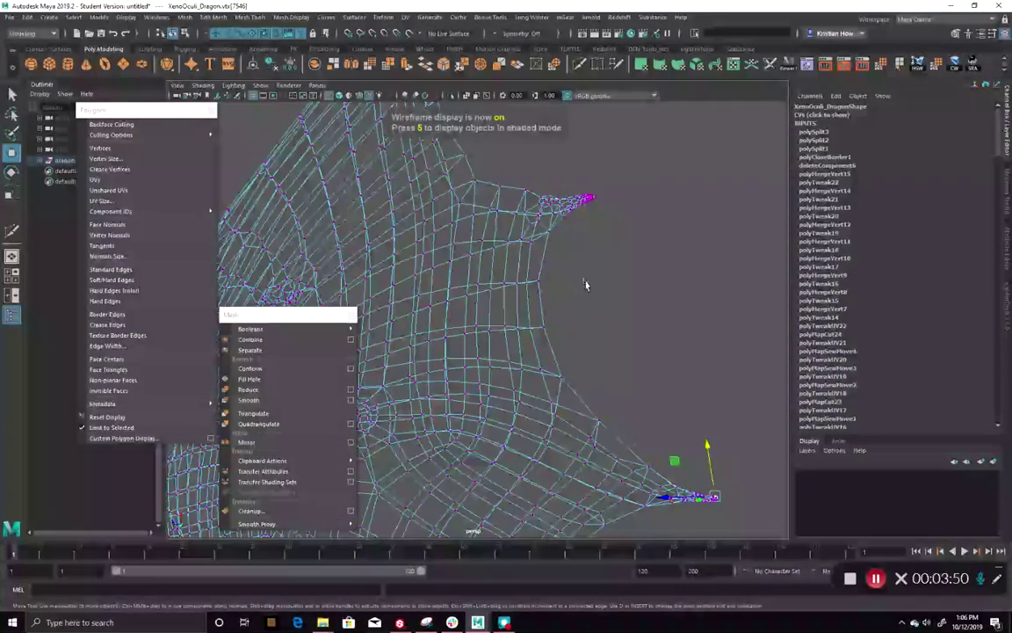
pyautogui.click(586, 282)
pyautogui.keyDown('alt'); pyautogui.moveTo(688, 250); pyautogui.dragTo(729, 349); pyautogui.keyUp('alt')
pyautogui.keyDown('alt'); pyautogui.moveTo(730, 349); pyautogui.dragTo(878, 385, button='right'); pyautogui.keyUp('alt')
pyautogui.keyDown('alt'); pyautogui.moveTo(623, 234); pyautogui.dragTo(578, 266); pyautogui.keyUp('alt')
pyautogui.click(563, 248)
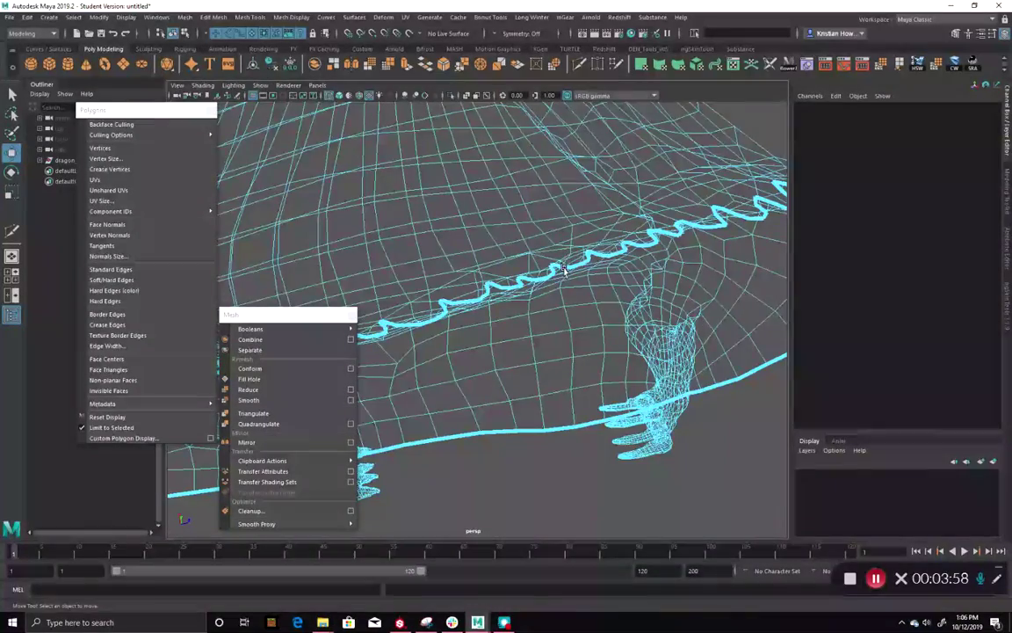
pyautogui.click(564, 250)
# Turn off Keep Spacing for the Move tool so the selected border edges can be flattened.
pyautogui.keyDown('alt'); pyautogui.moveTo(693, 409); pyautogui.dragTo(531, 440); pyautogui.keyUp('alt')
pyautogui.keyDown('alt'); pyautogui.moveTo(533, 441); pyautogui.dragTo(729, 492, button='right'); pyautogui.keyUp('alt')
pyautogui.keyDown('alt'); pyautogui.moveTo(729, 492); pyautogui.dragTo(683, 420); pyautogui.keyUp('alt')
pyautogui.keyDown('ctrl'); pyautogui.keyDown('shift'); pyautogui.rightClick(664, 260); pyautogui.keyUp('shift'); pyautogui.keyUp('ctrl')
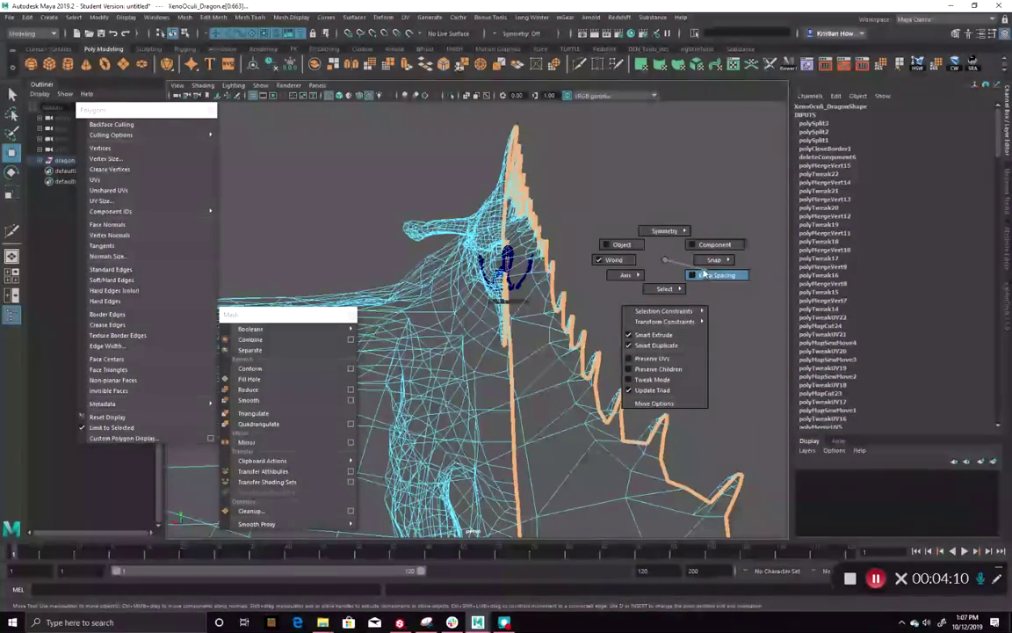
pyautogui.keyDown('ctrl'); pyautogui.keyDown('shift'); pyautogui.moveTo(671, 267); pyautogui.dragTo(587, 262, button='right'); pyautogui.keyUp('shift'); pyautogui.keyUp('ctrl')
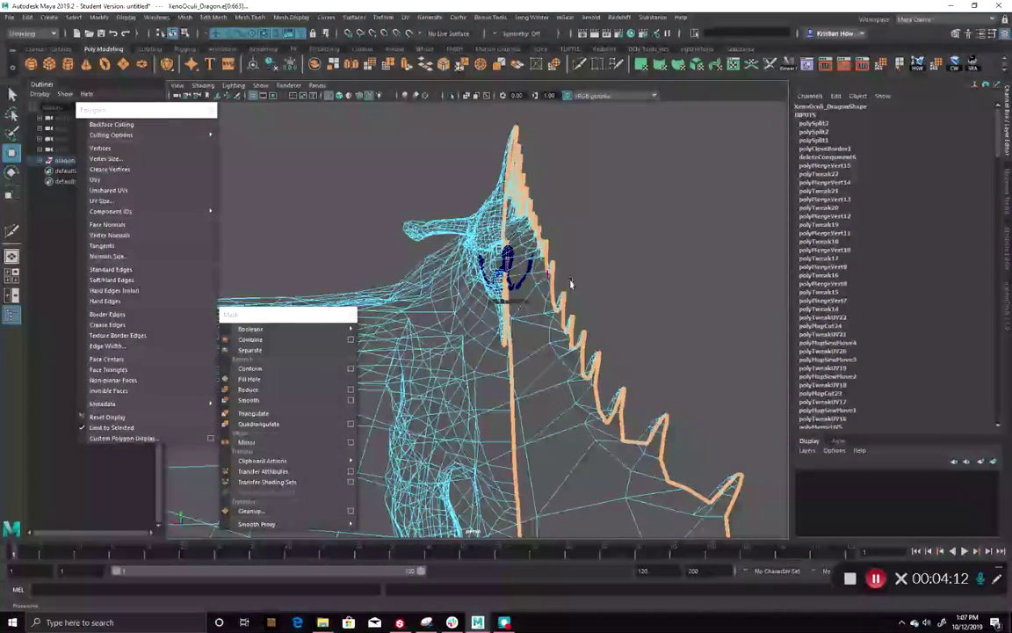
# Snap the selected centre-line border edges to the grid along the X axis and bring up the top view.
pyautogui.keyDown('alt'); pyautogui.moveTo(609, 316); pyautogui.dragTo(617, 344); pyautogui.keyUp('alt')
pyautogui.scroll(-5, 617, 344)
pyautogui.scroll(5, 617, 343)
pyautogui.press('x')
pyautogui.moveTo(445, 363); pyautogui.dragTo(505, 390)
pyautogui.press('space')
pyautogui.press('space')
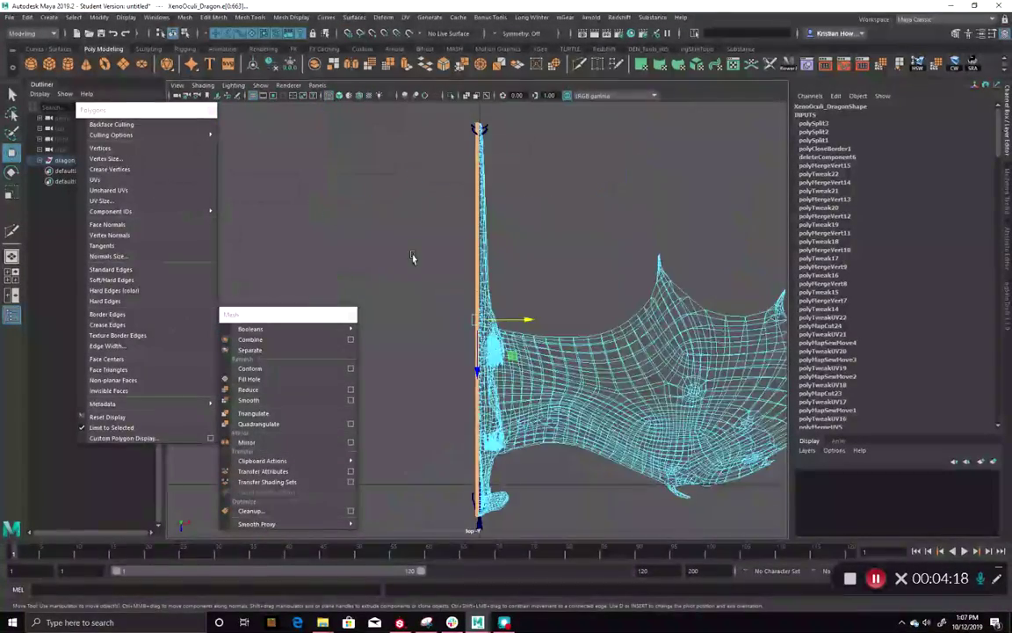
# Shift the flattened border edges along X with grid snapping onto the world centre line and check the alignment up to the head.
pyautogui.scroll(3, 506, 320)
pyautogui.scroll(5, 505, 320)
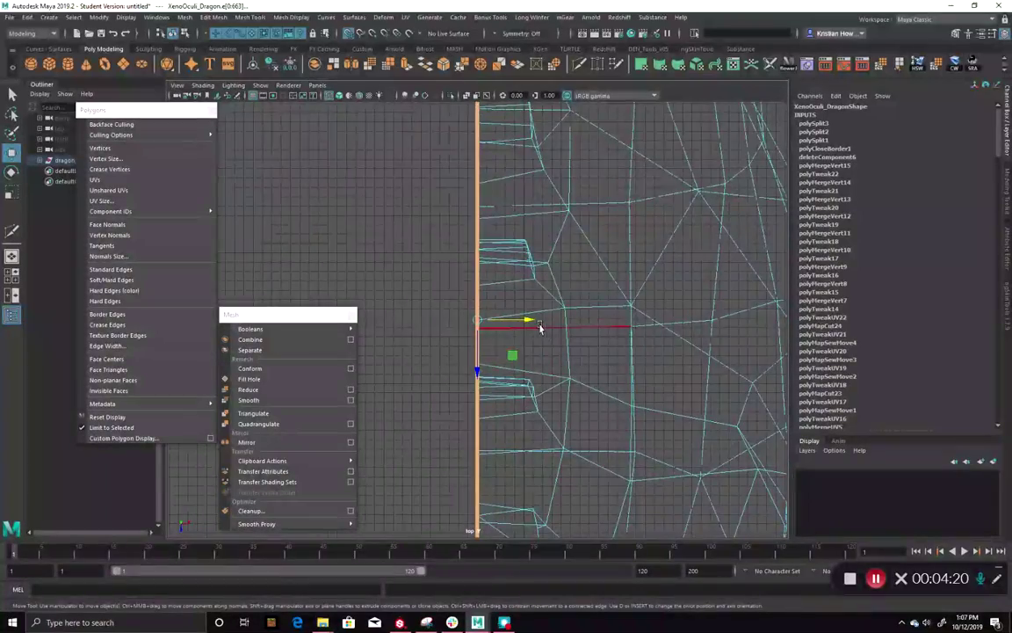
pyautogui.moveTo(532, 328); pyautogui.dragTo(532, 368)
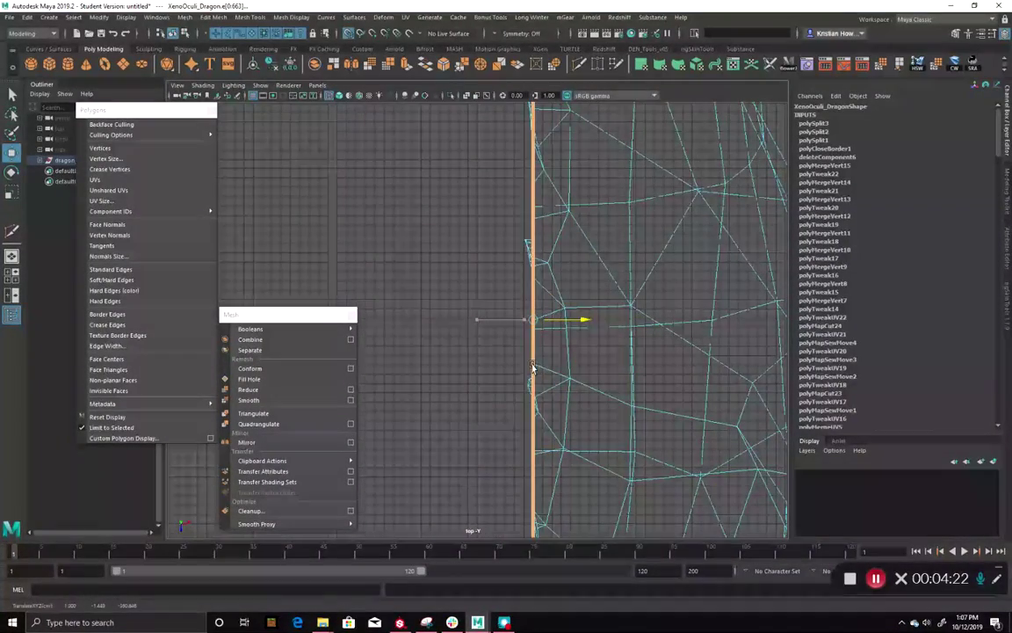
pyautogui.moveTo(524, 369); pyautogui.dragTo(522, 367, button='middle')
pyautogui.keyDown('alt'); pyautogui.moveTo(553, 209); pyautogui.dragTo(602, 331, button='middle'); pyautogui.keyUp('alt')
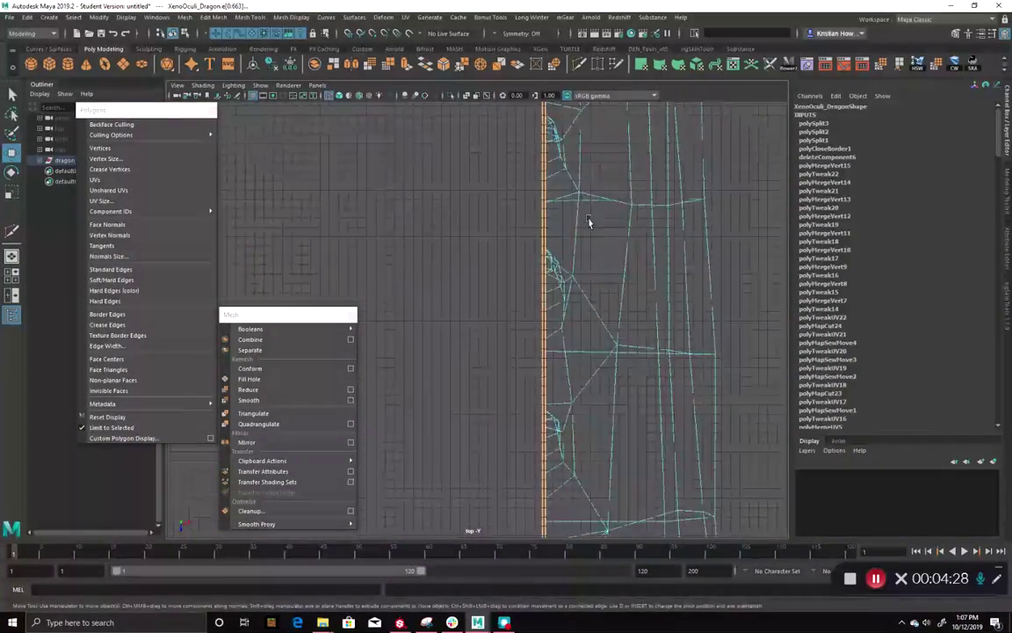
pyautogui.keyDown('alt'); pyautogui.moveTo(612, 254); pyautogui.dragTo(526, 410, button='middle'); pyautogui.keyUp('alt')
pyautogui.keyDown('alt'); pyautogui.moveTo(501, 297); pyautogui.dragTo(633, 334, button='right'); pyautogui.keyUp('alt')
pyautogui.keyDown('alt'); pyautogui.moveTo(655, 343); pyautogui.dragTo(491, 225, button='middle'); pyautogui.keyUp('alt')
# Switch from edge to object selection and select the dragon half mesh in the top view.
pyautogui.press('q')
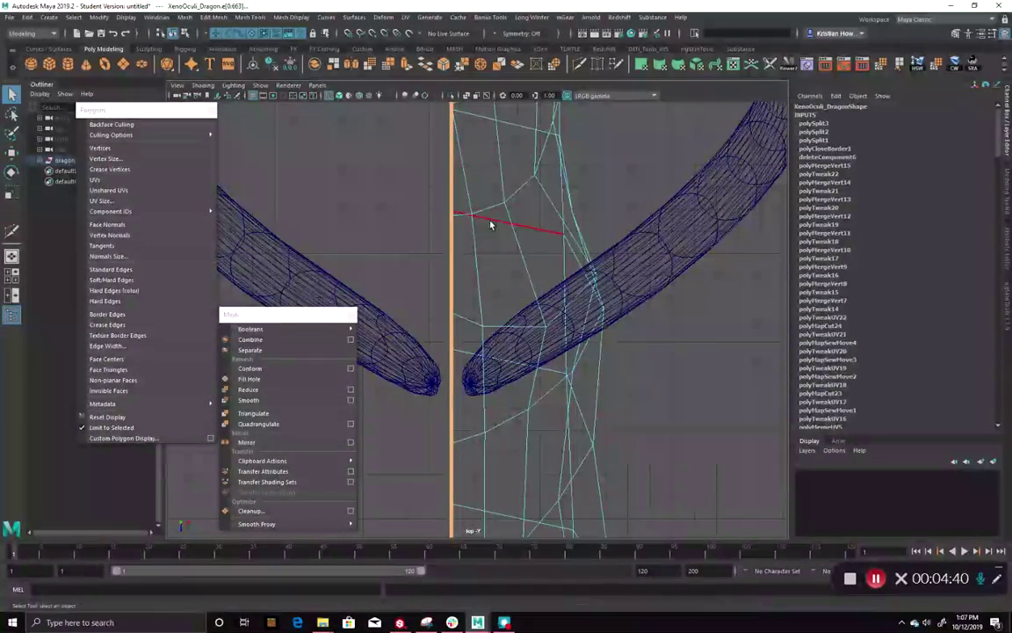
pyautogui.moveTo(490, 225); pyautogui.dragTo(623, 134, button='right')
pyautogui.click(625, 135)
pyautogui.click(568, 214)
pyautogui.keyDown('alt'); pyautogui.moveTo(736, 340); pyautogui.dragTo(650, 331, button='right'); pyautogui.keyUp('alt')
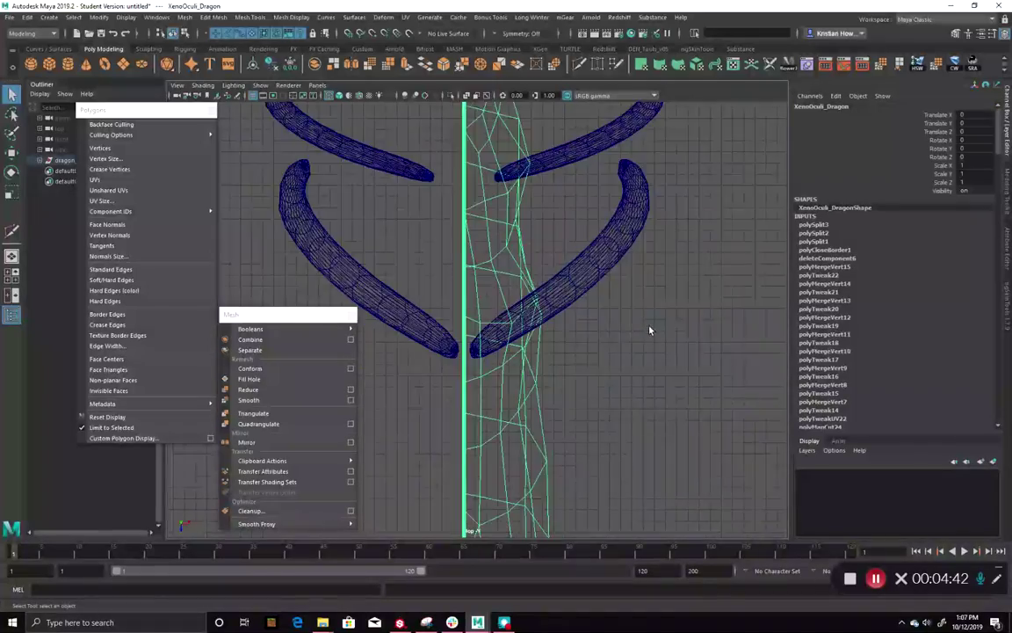
pyautogui.scroll(-3, 522, 202)
pyautogui.keyDown('alt'); pyautogui.moveTo(510, 117); pyautogui.dragTo(550, 240); pyautogui.keyUp('alt')
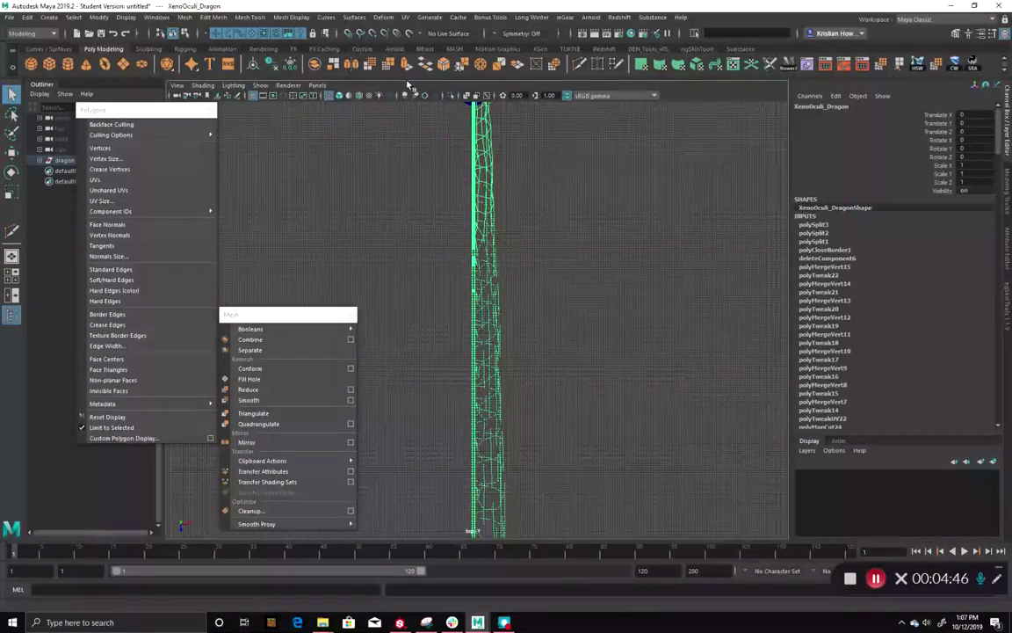
# Mirror the dragon half across the world X axis in the negative direction, combined with the original and merging border vertices at a 0.0010 threshold.
pyautogui.doubleClick(352, 65)
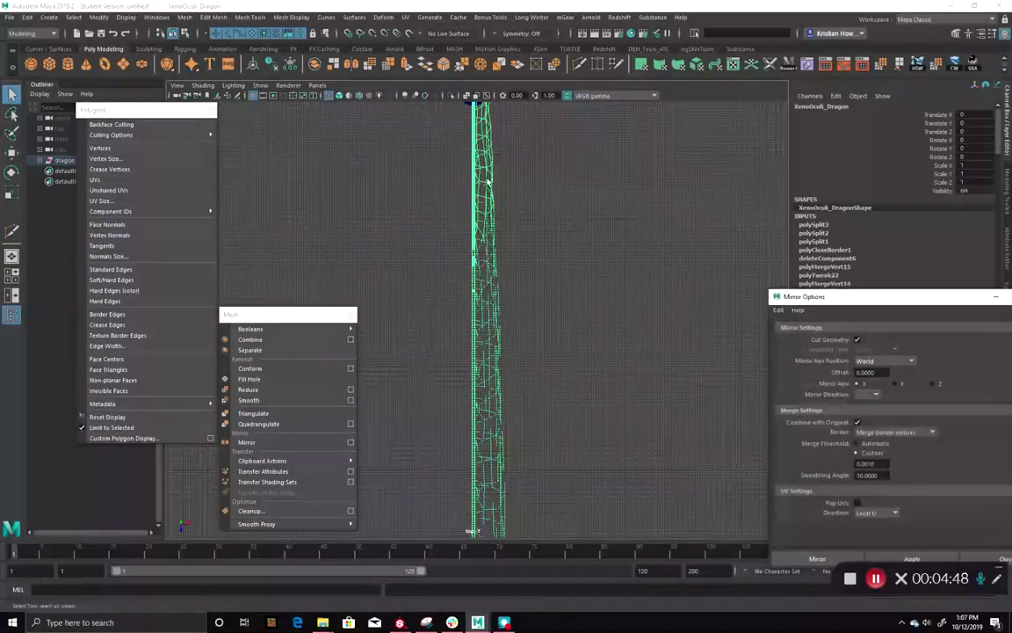
pyautogui.moveTo(862, 307); pyautogui.dragTo(739, 79)
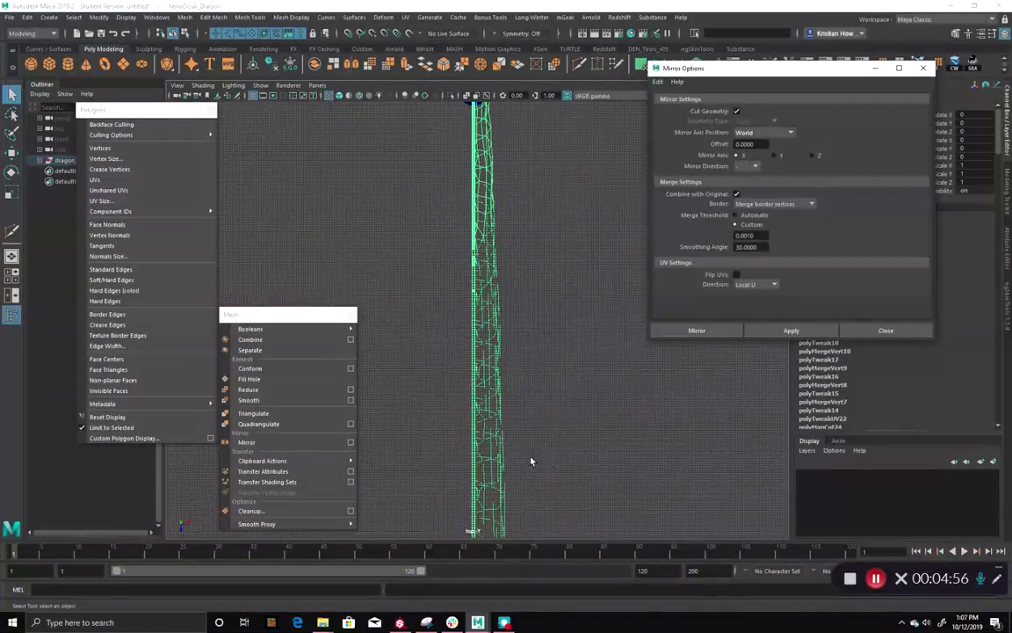
pyautogui.click(746, 167)
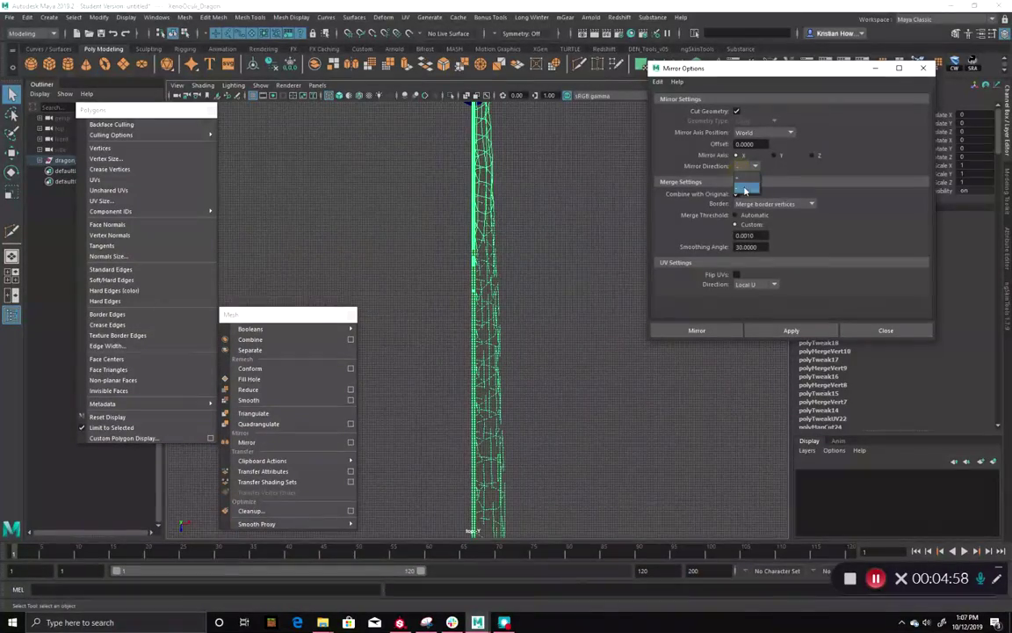
pyautogui.click(742, 187)
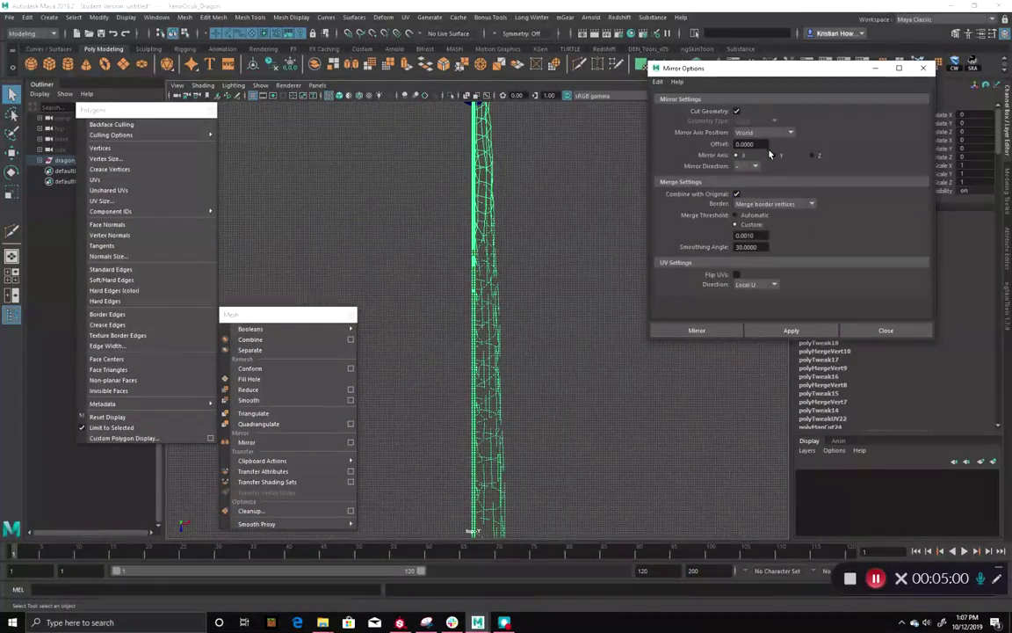
pyautogui.click(754, 225)
pyautogui.click(788, 232)
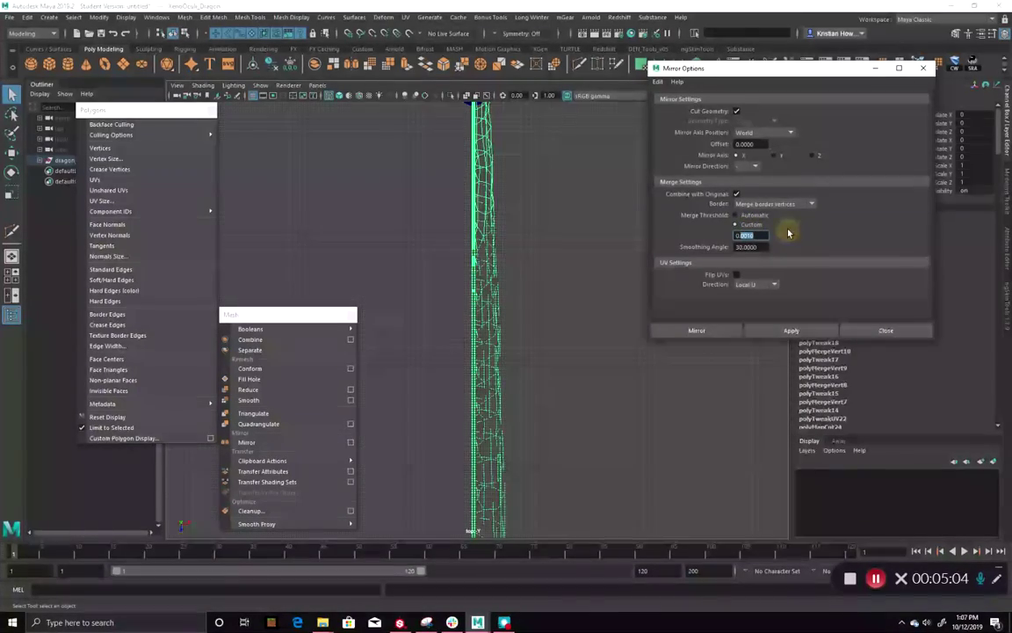
pyautogui.press('Tab')
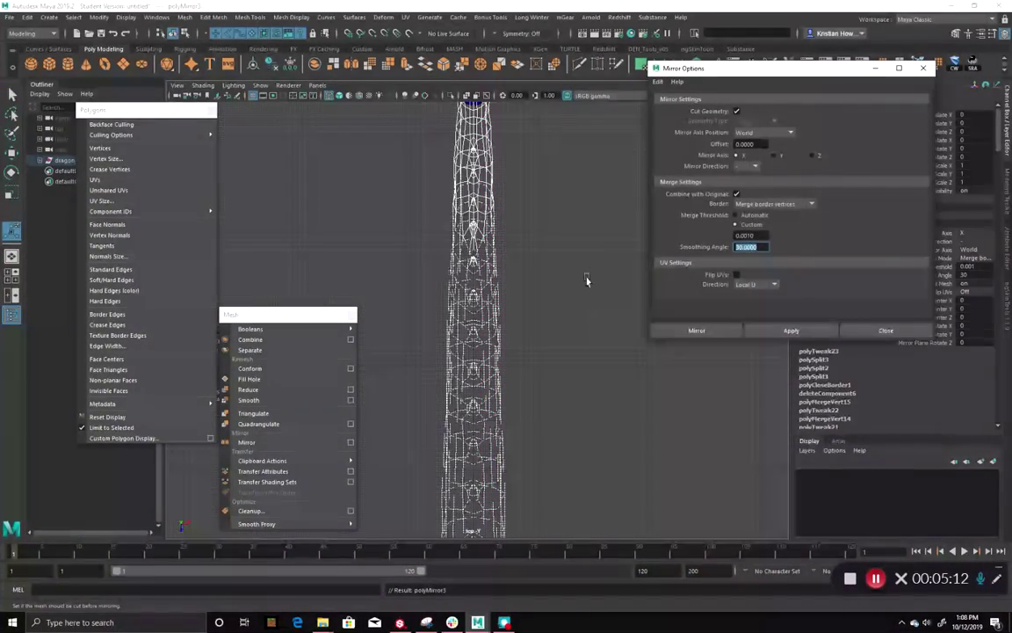
# Switch to the perspective view and inspect the whole mirrored dragon in shaded display.
pyautogui.click(589, 227)
pyautogui.press('space')
pyautogui.press('space')
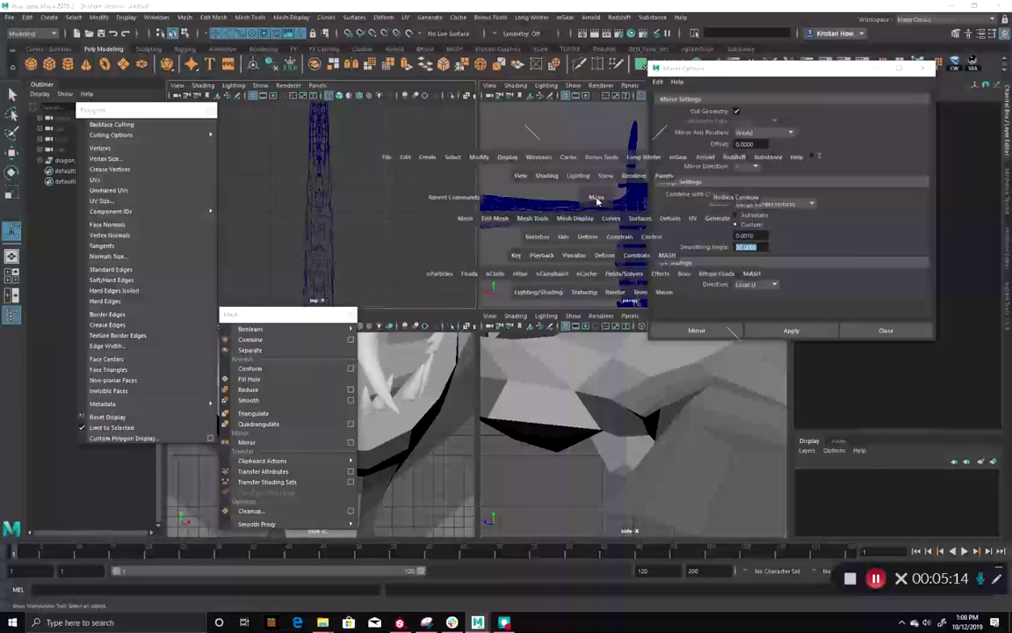
pyautogui.moveTo(596, 279)
pyautogui.keyDown('alt'); pyautogui.mouseDown()
pyautogui.moveTo(503, 339)
pyautogui.moveTo(463, 332)
pyautogui.moveTo(492, 369)
pyautogui.moveTo(528, 389)
pyautogui.moveTo(617, 400)
pyautogui.moveTo(578, 418)
pyautogui.moveTo(495, 419)
pyautogui.moveTo(519, 237)
pyautogui.moveTo(467, 264)
pyautogui.moveTo(515, 355)
pyautogui.moveTo(440, 309)
pyautogui.moveTo(529, 351)
pyautogui.moveTo(340, 293)
pyautogui.moveTo(435, 304)
pyautogui.moveTo(170, 309)
pyautogui.moveTo(361, 285)
pyautogui.moveTo(316, 303)
pyautogui.moveTo(527, 291)
pyautogui.moveTo(413, 301)
pyautogui.moveTo(524, 380)
pyautogui.moveTo(206, 246)
pyautogui.moveTo(396, 263)
pyautogui.moveTo(502, 260)
pyautogui.moveTo(564, 231)
pyautogui.moveTo(523, 263)
pyautogui.moveTo(510, 289)
pyautogui.moveTo(271, 278)
pyautogui.moveTo(606, 312)
pyautogui.moveTo(397, 223)
pyautogui.mouseUp(); pyautogui.keyUp('alt')
pyautogui.press('5')
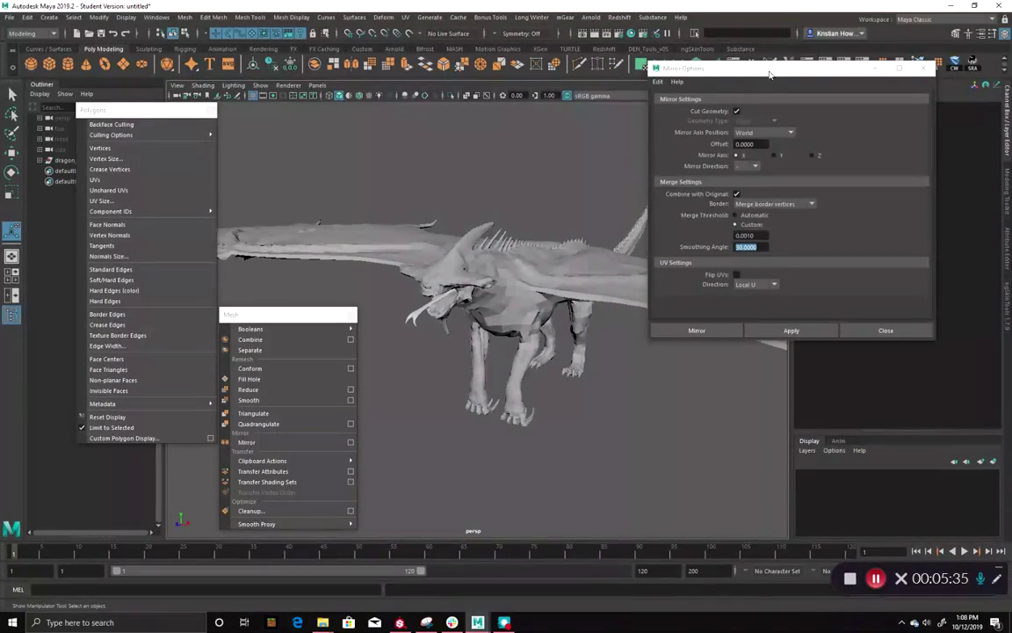
# Open the UV Editor without the UV Toolkit and display the dragon's UV shells across all their tiles.
pyautogui.moveTo(766, 72); pyautogui.dragTo(785, 201)
pyautogui.click(734, 65)
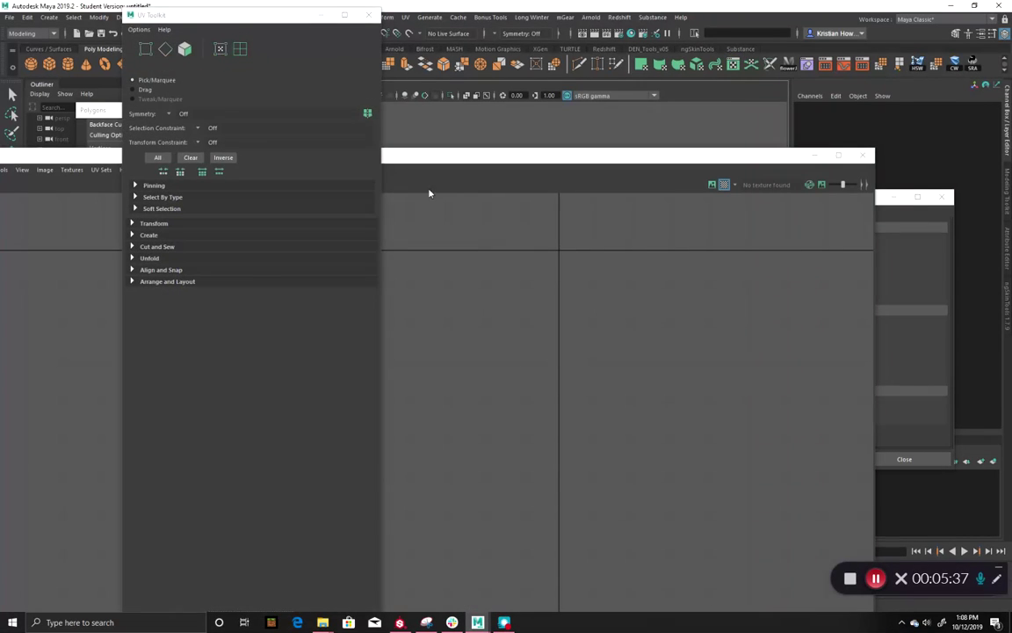
pyautogui.click(370, 15)
pyautogui.scroll(-5, 443, 388)
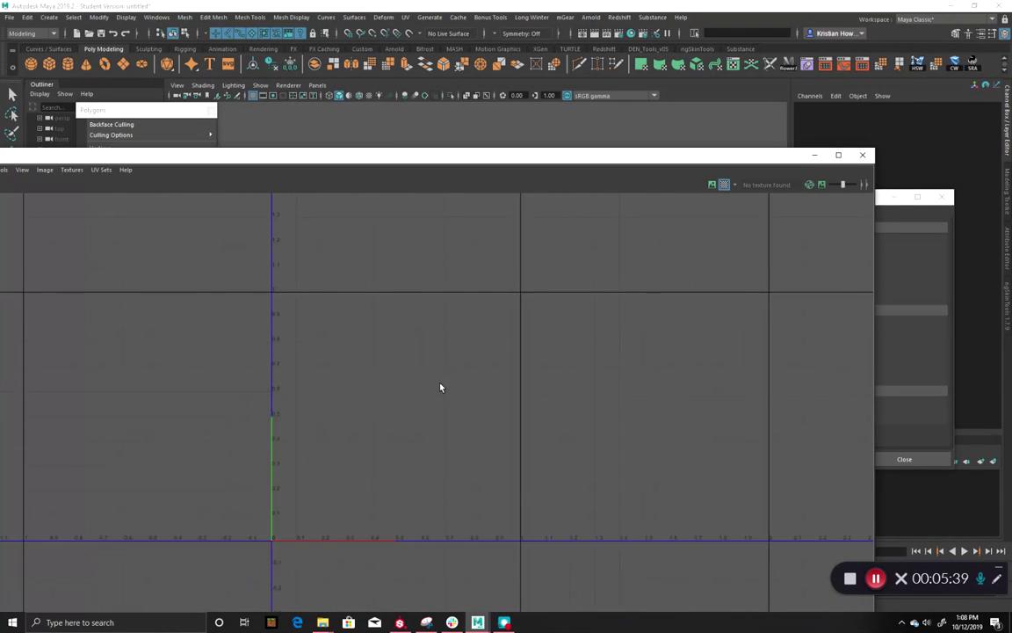
pyautogui.moveTo(574, 157); pyautogui.dragTo(568, 69)
pyautogui.scroll(-7, 591, 338)
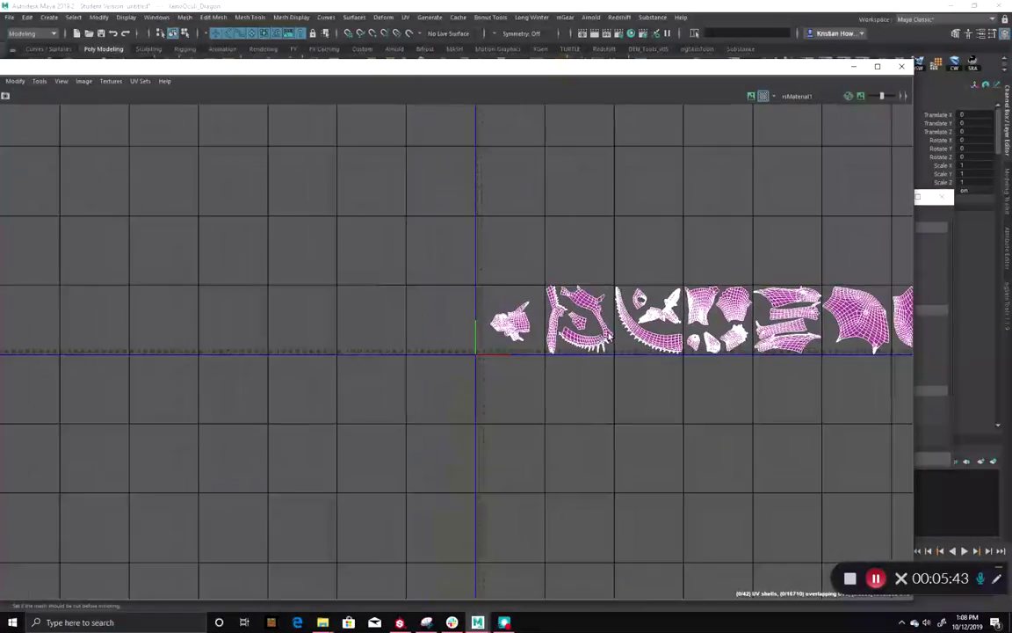
pyautogui.keyDown('alt'); pyautogui.moveTo(754, 391); pyautogui.dragTo(548, 404, button='middle'); pyautogui.keyUp('alt')
pyautogui.scroll(4, 518, 403)
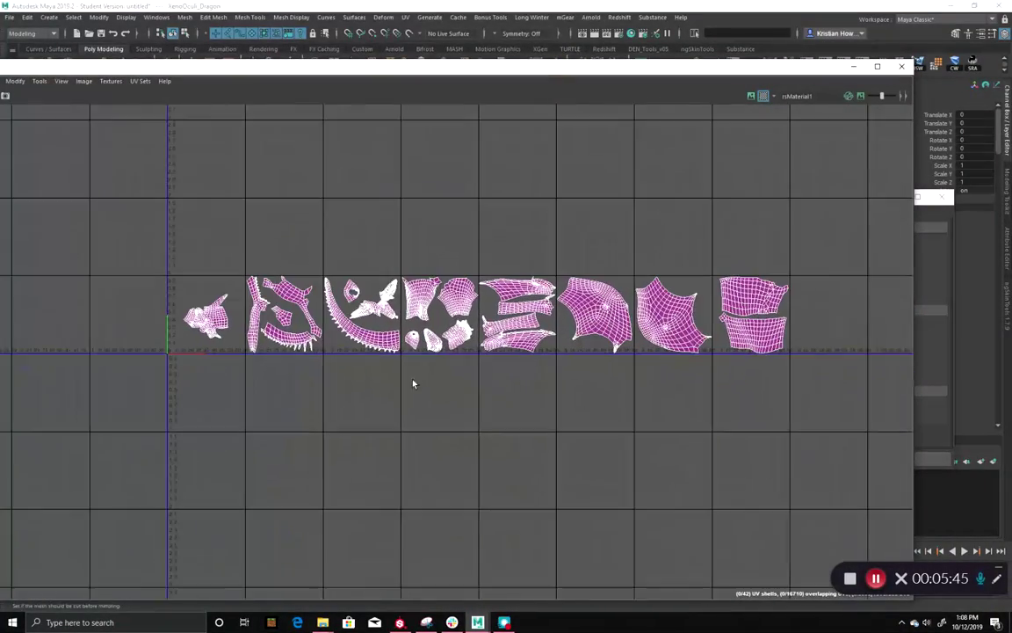
pyautogui.scroll(3, 202, 316)
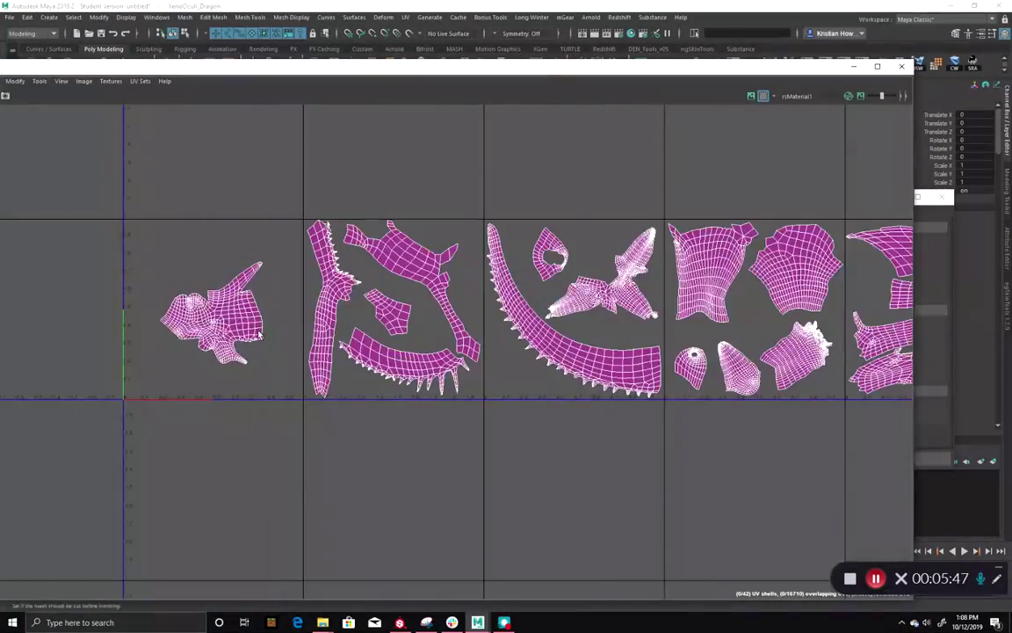
# Select the head UV shell in the first tile and all UV shells in the second tile.
pyautogui.moveTo(239, 279); pyautogui.dragTo(184, 309, button='right')
pyautogui.click(232, 326)
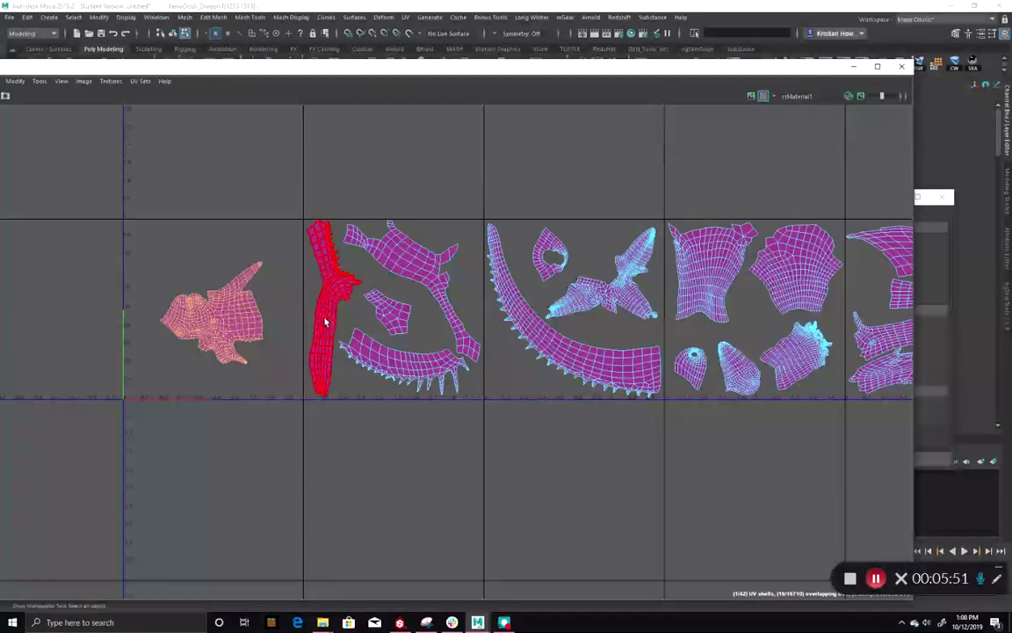
pyautogui.keyDown('shift'); pyautogui.click(325, 320); pyautogui.keyUp('shift')
pyautogui.keyDown('shift'); pyautogui.click(397, 361); pyautogui.keyUp('shift')
pyautogui.keyDown('shift'); pyautogui.click(398, 333); pyautogui.keyUp('shift')
pyautogui.keyDown('shift'); pyautogui.click(406, 264); pyautogui.keyUp('shift')
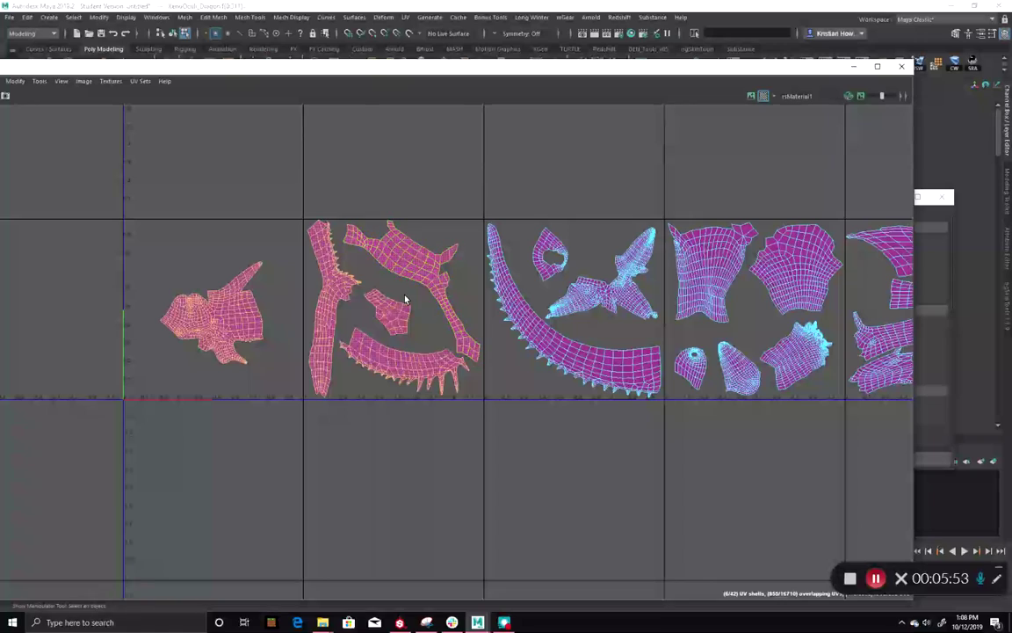
# Move the selected UV shells up into the row of tiles above the overlapping copies and clear the selection.
pyautogui.press('w')
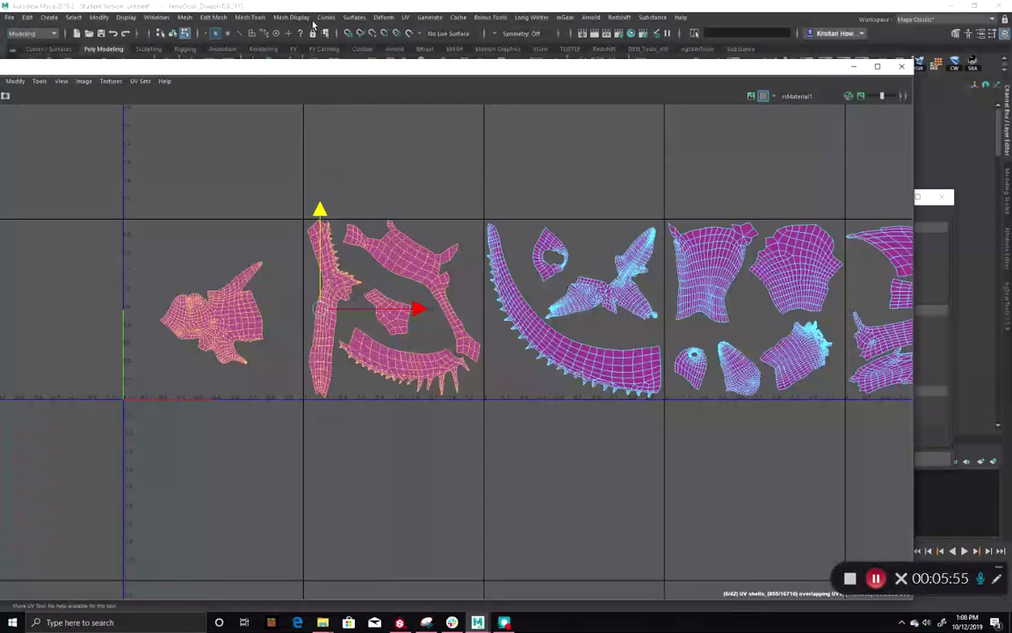
pyautogui.click(336, 156)
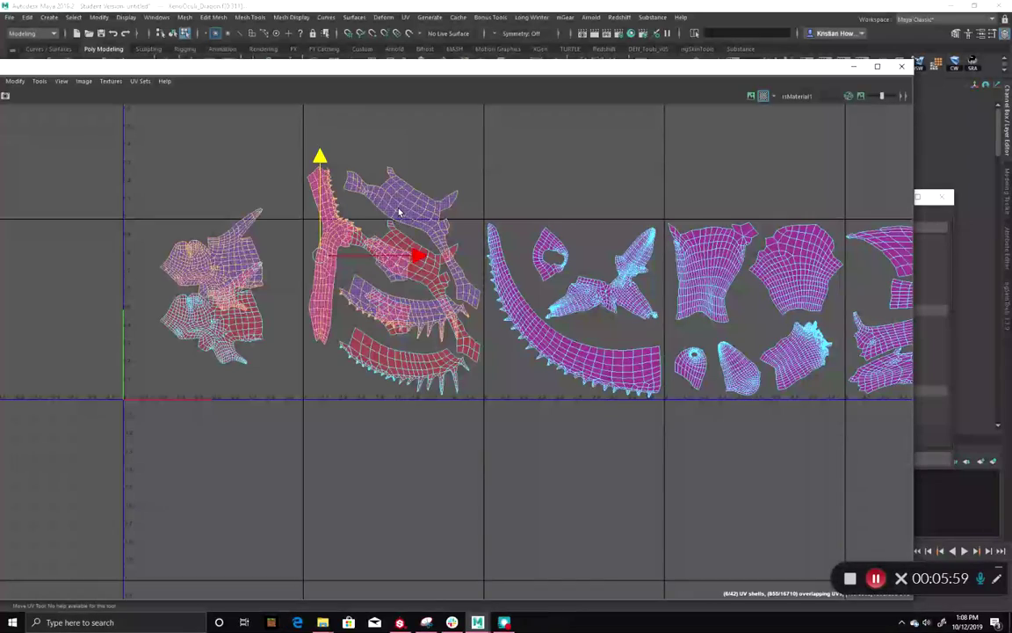
pyautogui.keyDown('alt'); pyautogui.moveTo(398, 212); pyautogui.dragTo(464, 316, button='middle'); pyautogui.keyUp('alt')
pyautogui.scroll(-1, 456, 174)
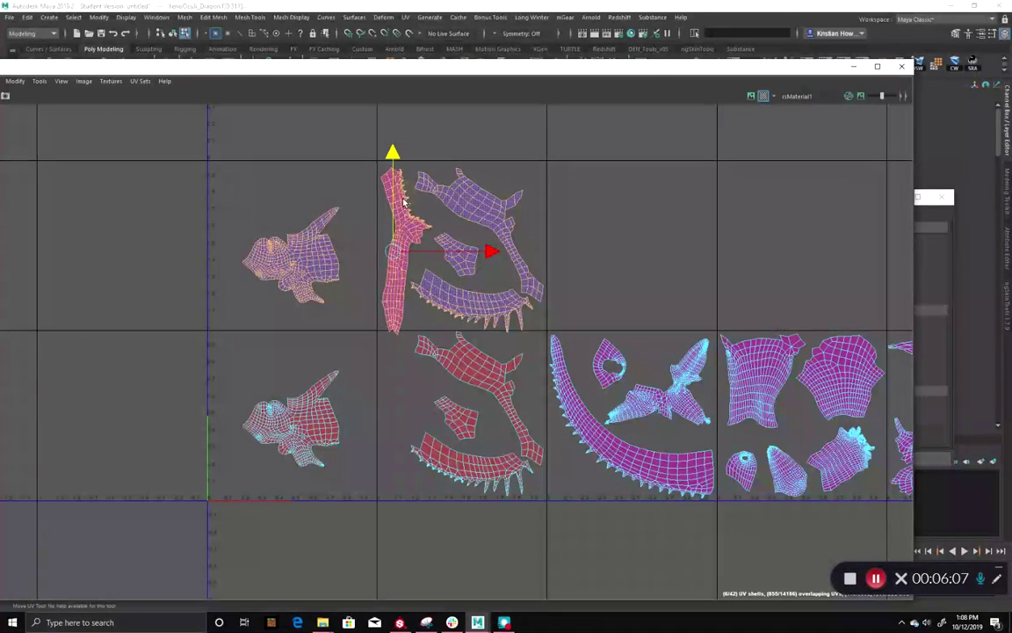
pyautogui.moveTo(403, 202); pyautogui.dragTo(480, 424, button='middle')
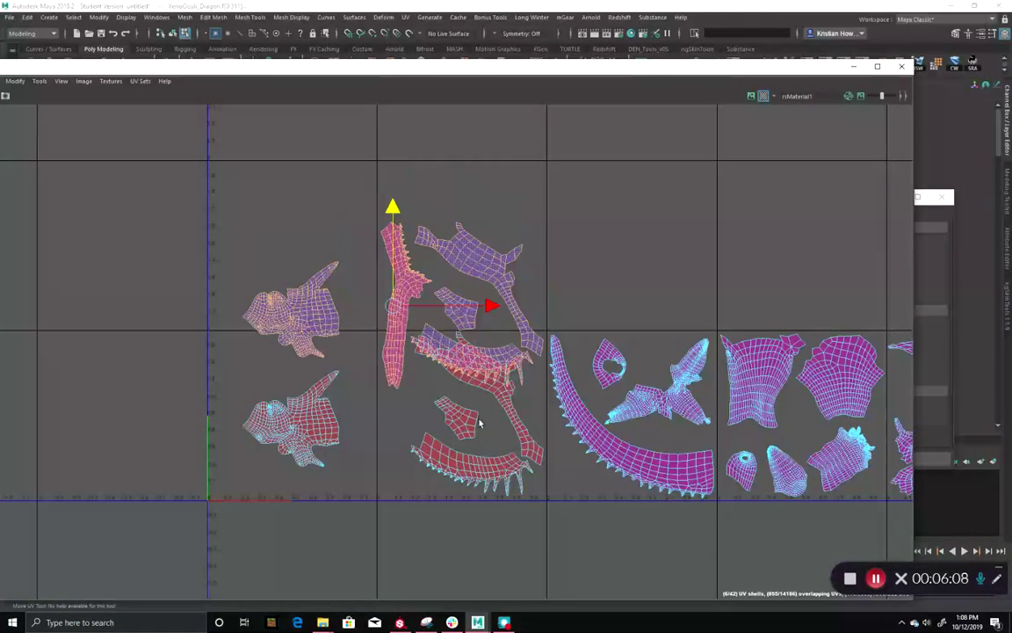
pyautogui.click(435, 515)
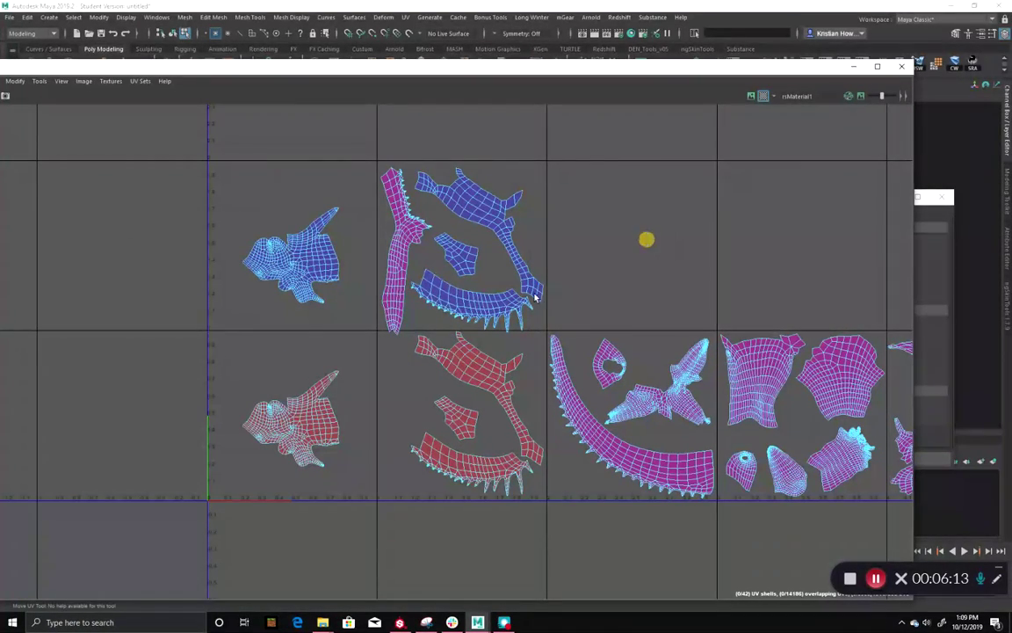
# Try to move one copy of the overlapping long spiked strip shell down into the lower tile, and undo it.
pyautogui.click(393, 320)
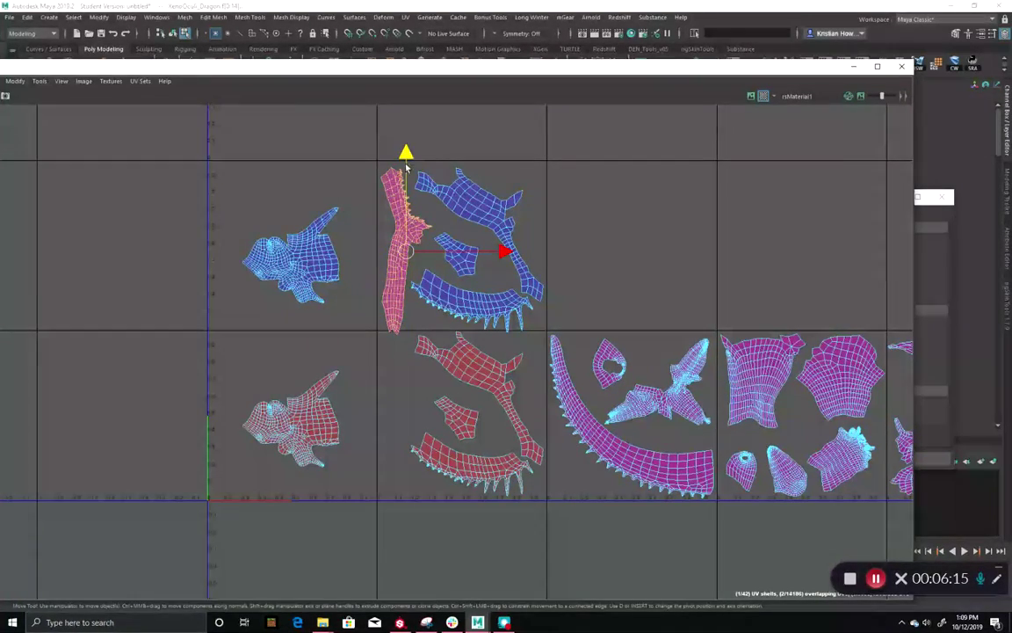
pyautogui.moveTo(406, 153); pyautogui.dragTo(392, 366)
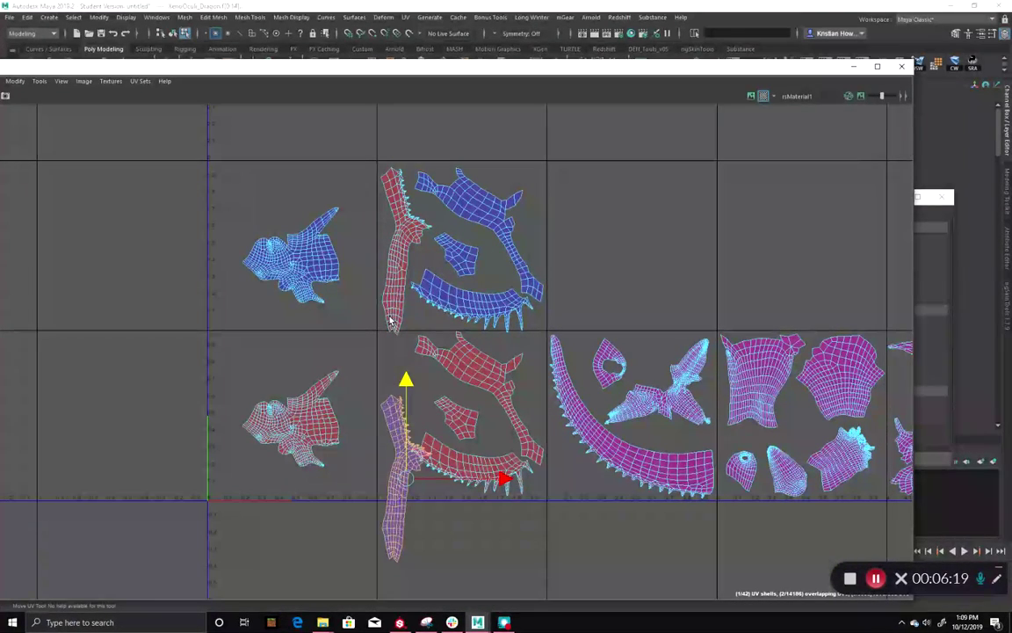
pyautogui.moveTo(390, 321); pyautogui.dragTo(387, 316)
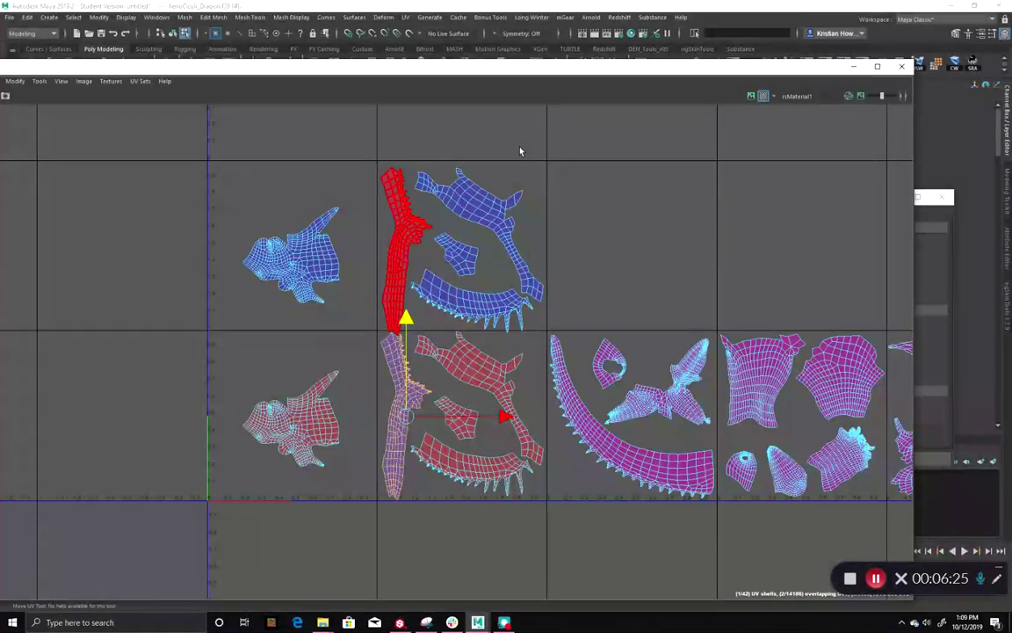
pyautogui.hotkey('ctrl', 'z')
# Maximize the UV Editor and move the other copy of the long spiked strip shell down into the lower second tile.
pyautogui.moveTo(380, 144); pyautogui.dragTo(394, 198)
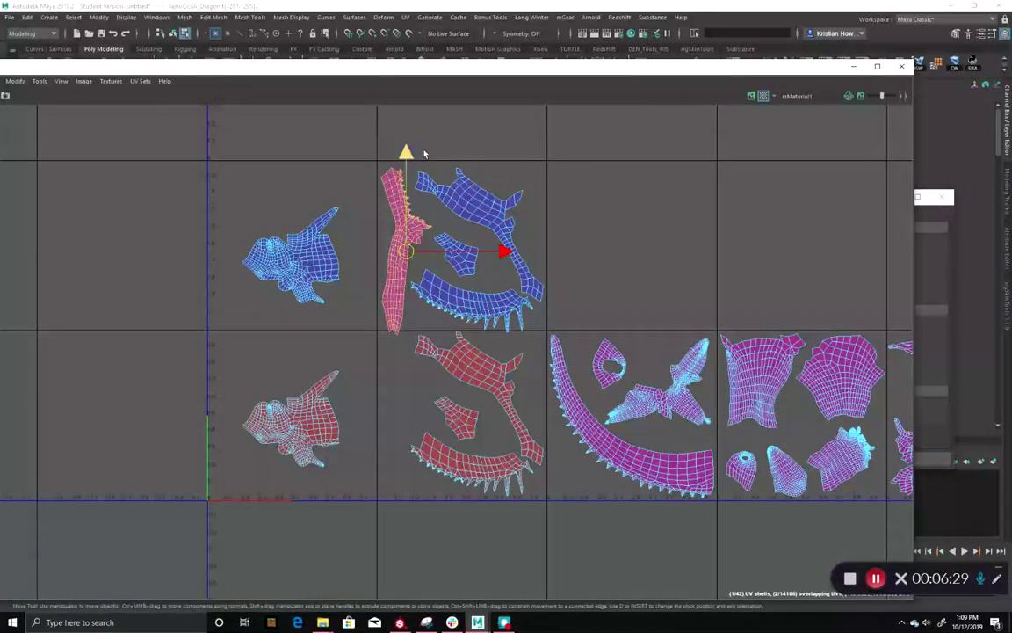
pyautogui.click(878, 66)
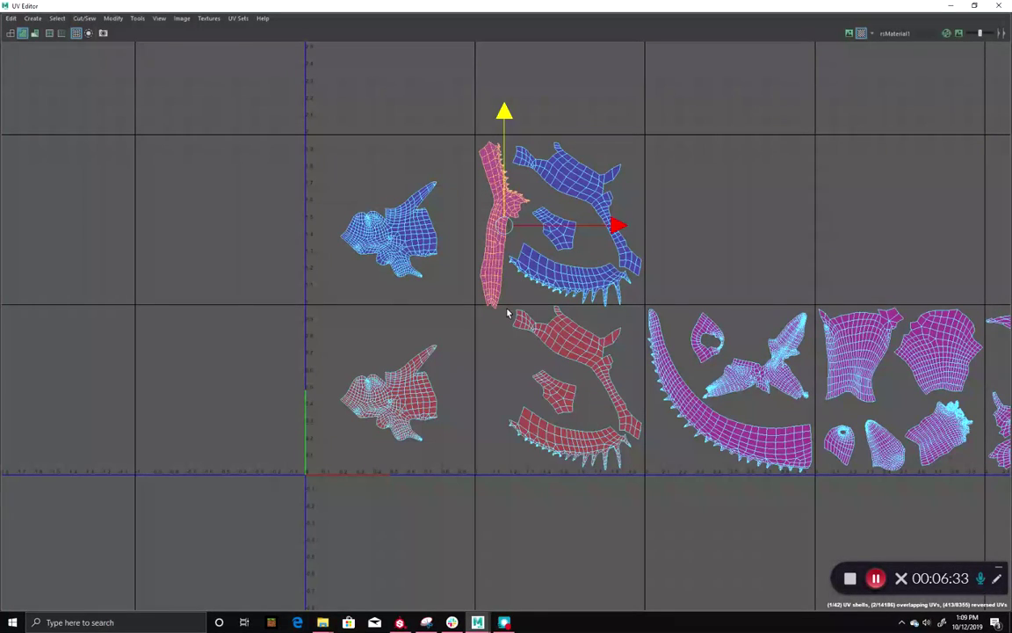
pyautogui.hotkey('ctrl', 'z')
pyautogui.moveTo(499, 328); pyautogui.dragTo(491, 314)
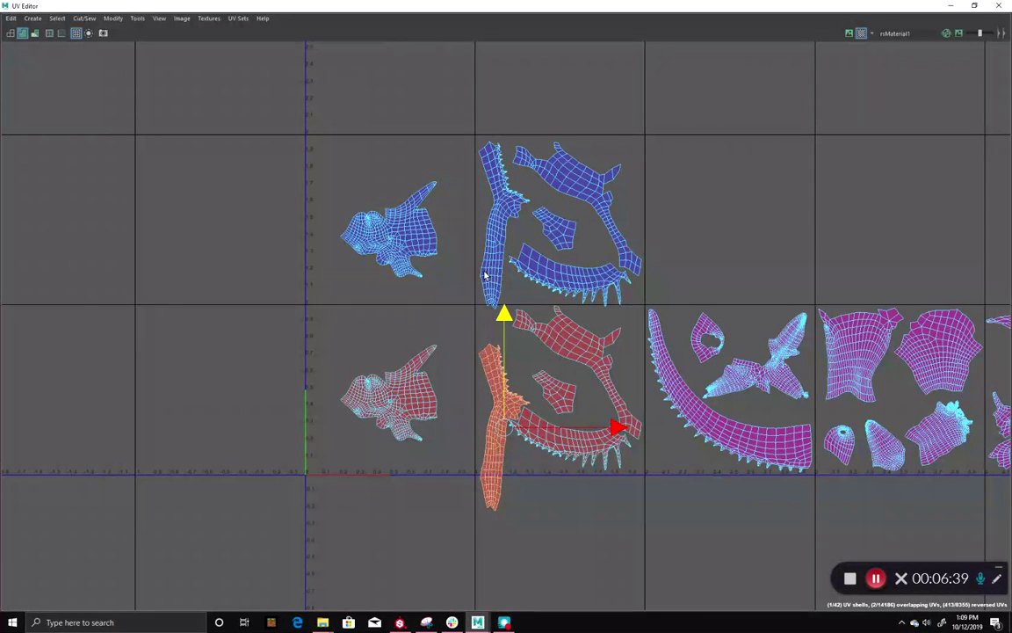
pyautogui.hotkey('ctrl', 'z')
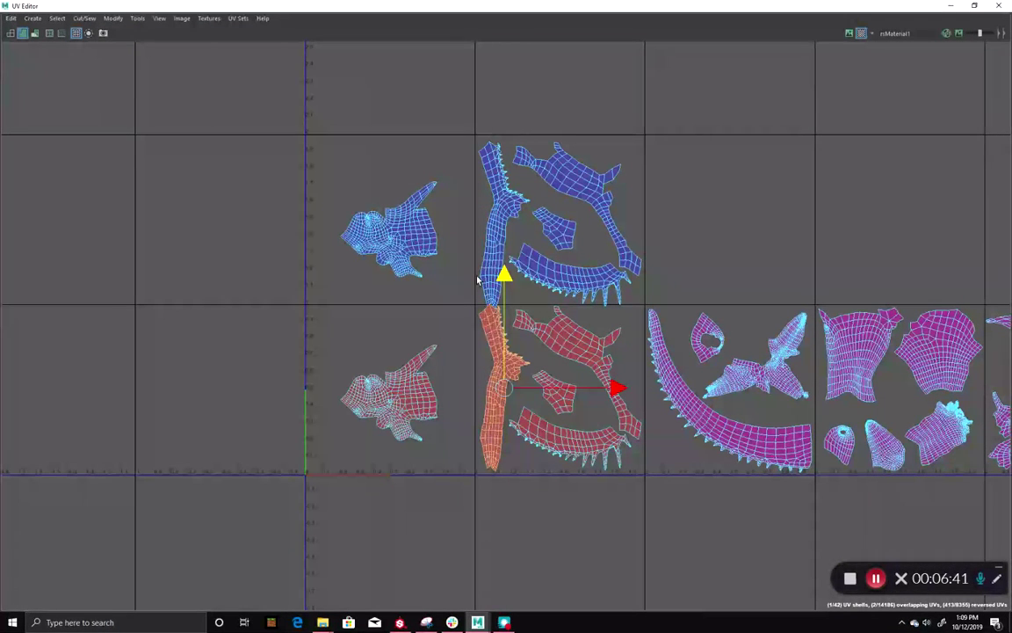
pyautogui.hotkey('ctrl', 'z')
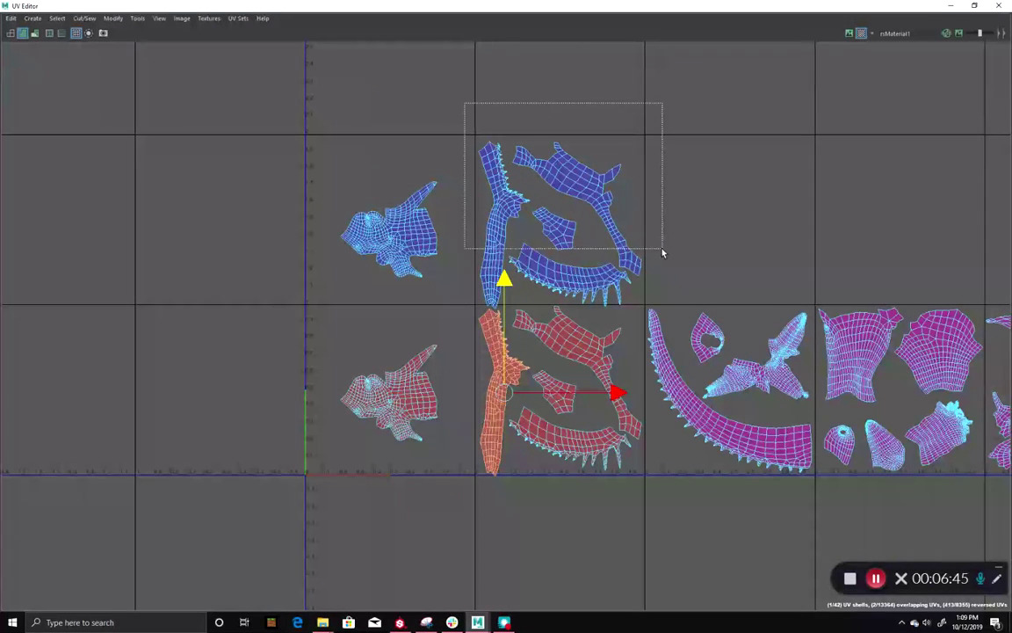
# Select all UV shells in the upper second tile and try to adjust their vertical position within the tile.
pyautogui.moveTo(668, 288); pyautogui.dragTo(668, 285)
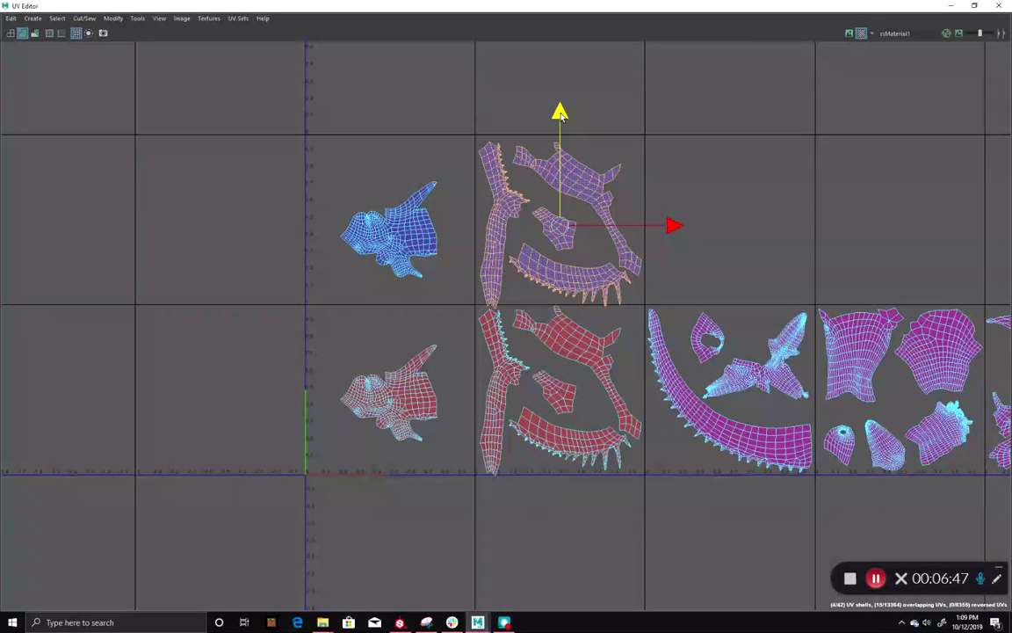
pyautogui.hotkey('ctrl', 'z')
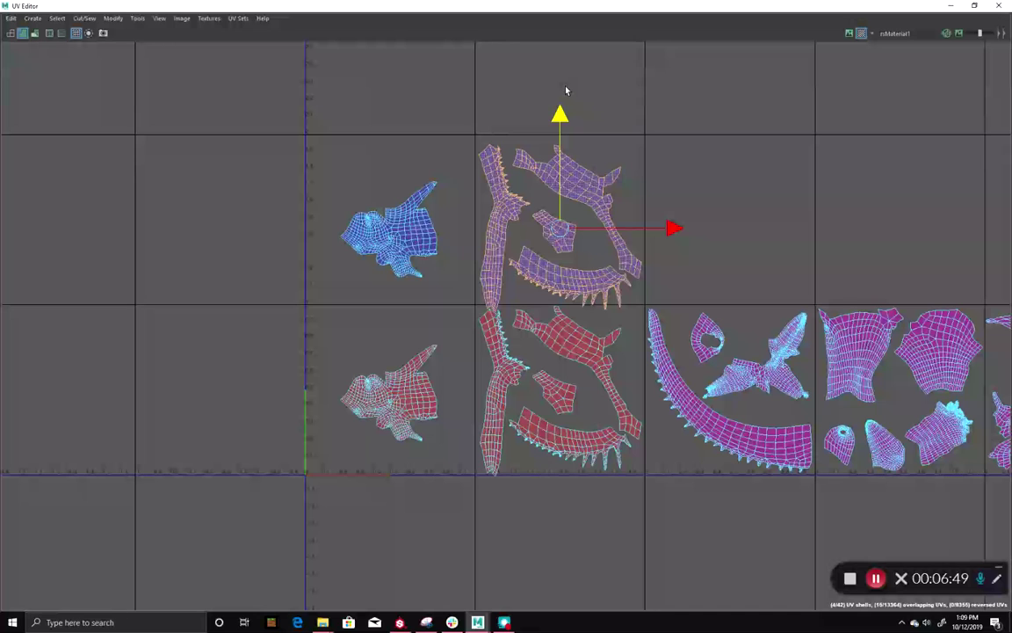
pyautogui.hotkey('ctrl', 'z')
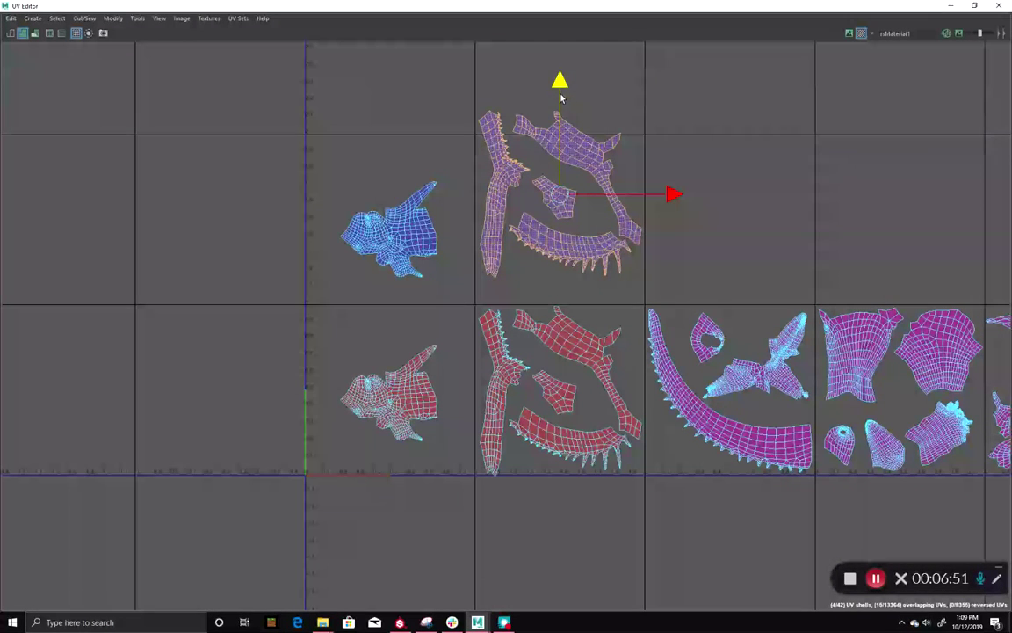
pyautogui.moveTo(559, 117); pyautogui.dragTo(560, 115)
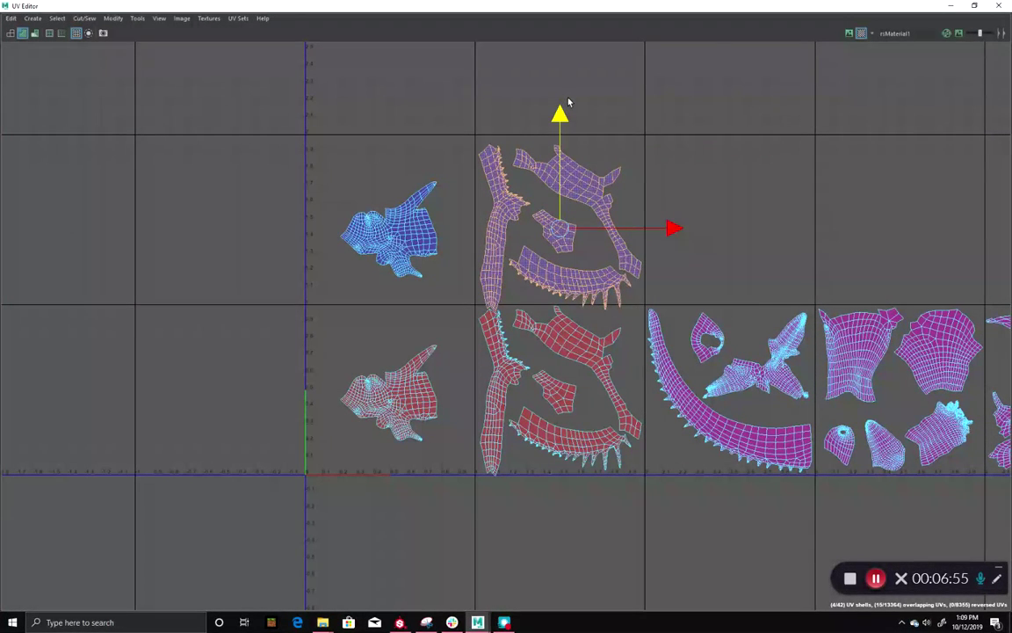
pyautogui.hotkey('ctrl', 'z')
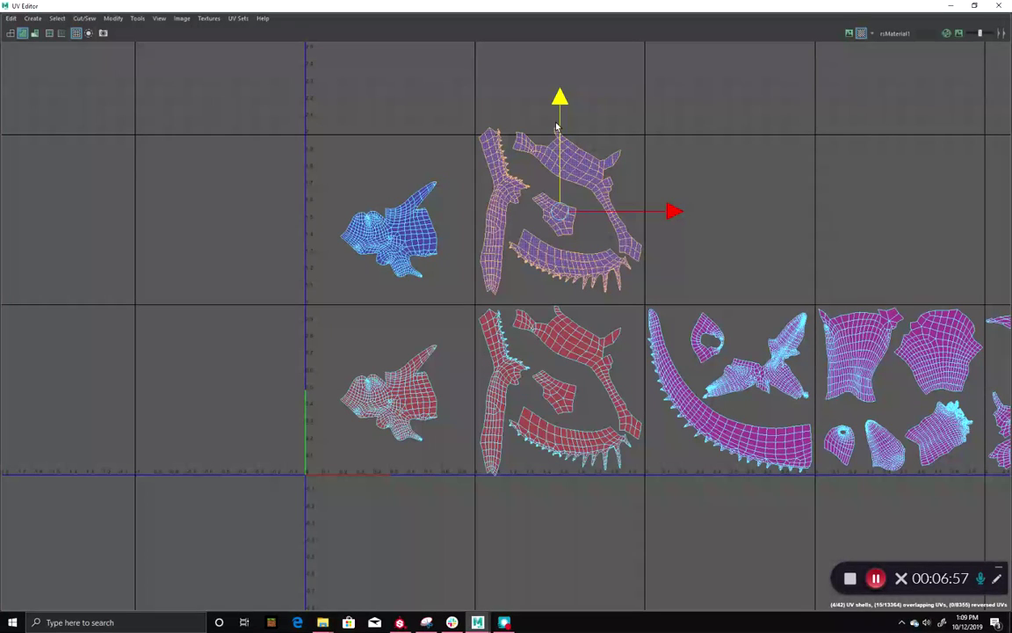
pyautogui.hotkey('ctrl', 'z')
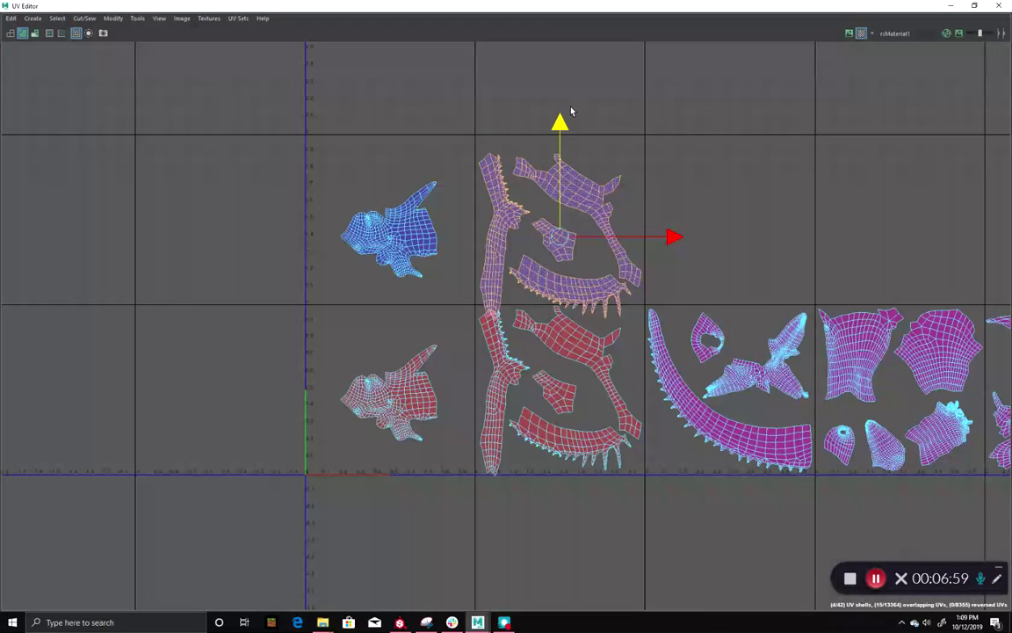
pyautogui.moveTo(573, 104); pyautogui.dragTo(573, 100)
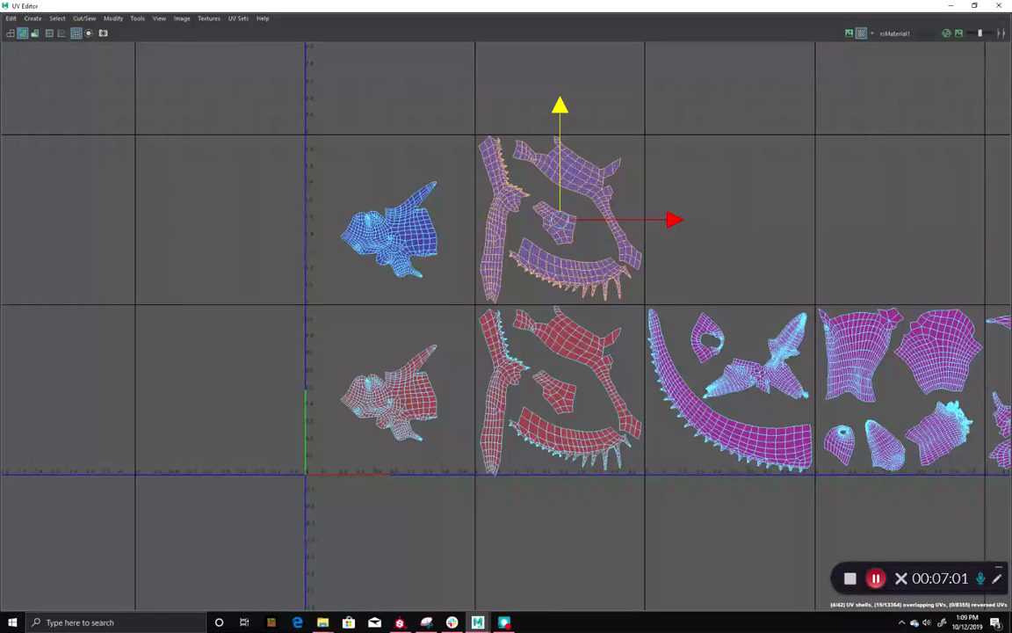
# Bring back the main window, move the Mirror Options window off the channel box and inspect the dragon's construction history.
pyautogui.click(975, 6)
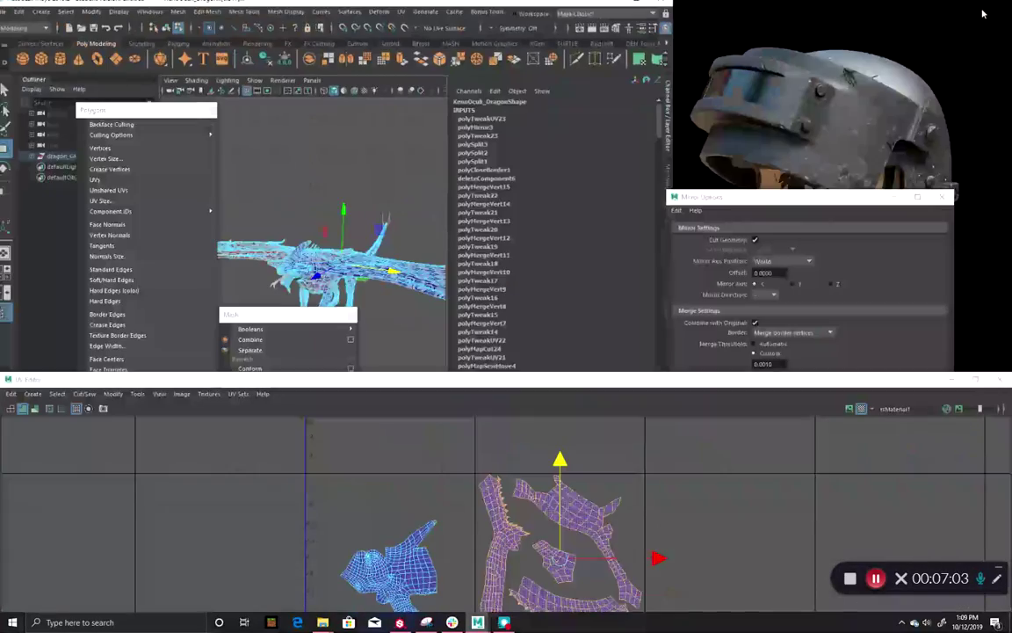
pyautogui.click(636, 5)
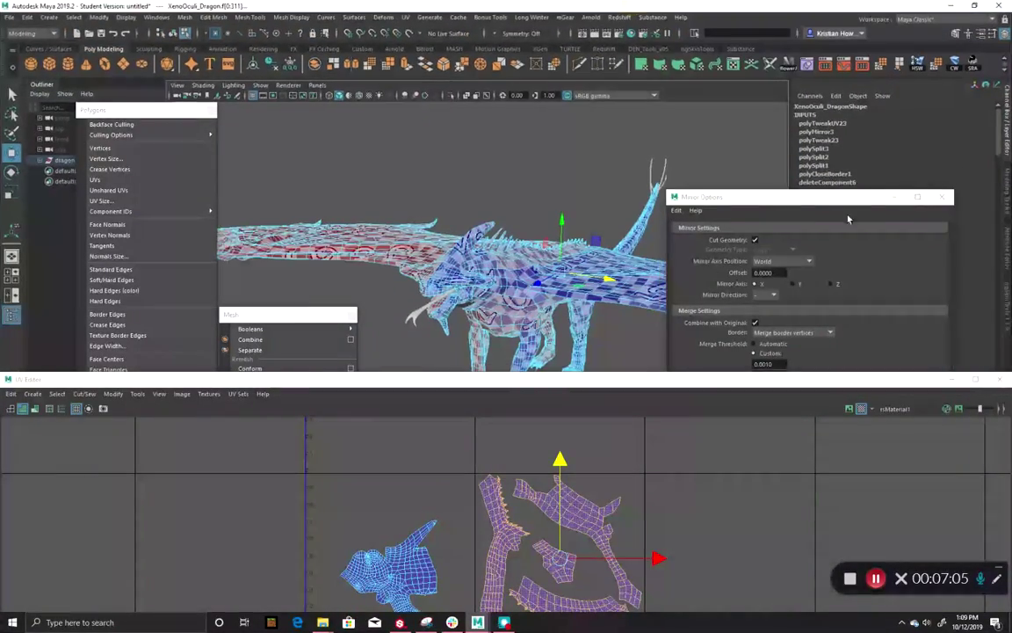
pyautogui.moveTo(872, 199); pyautogui.dragTo(767, 407)
pyautogui.scroll(-10, 837, 278)
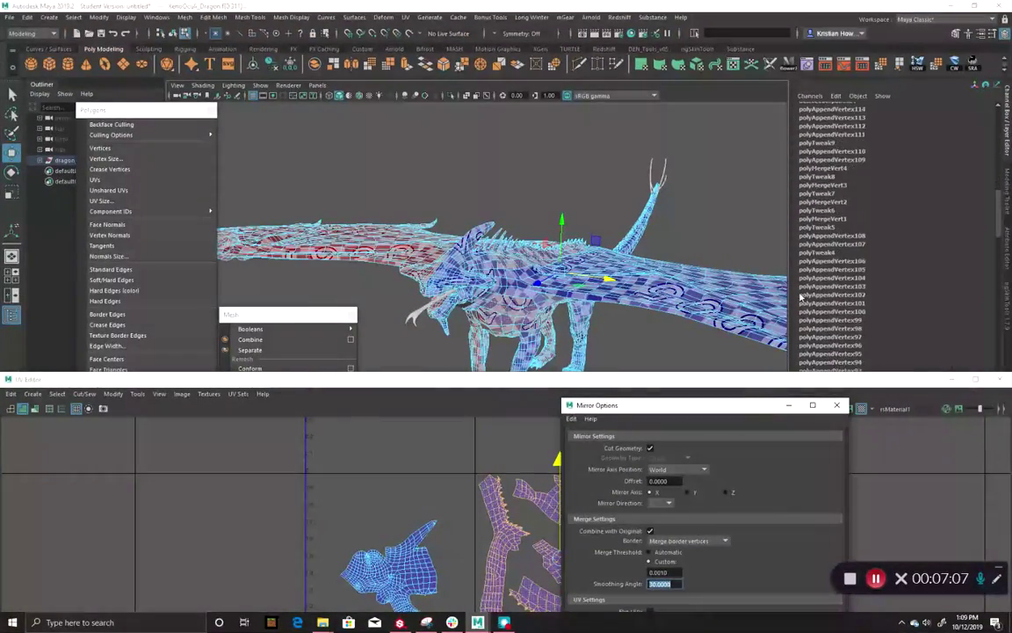
pyautogui.scroll(-15, 837, 278)
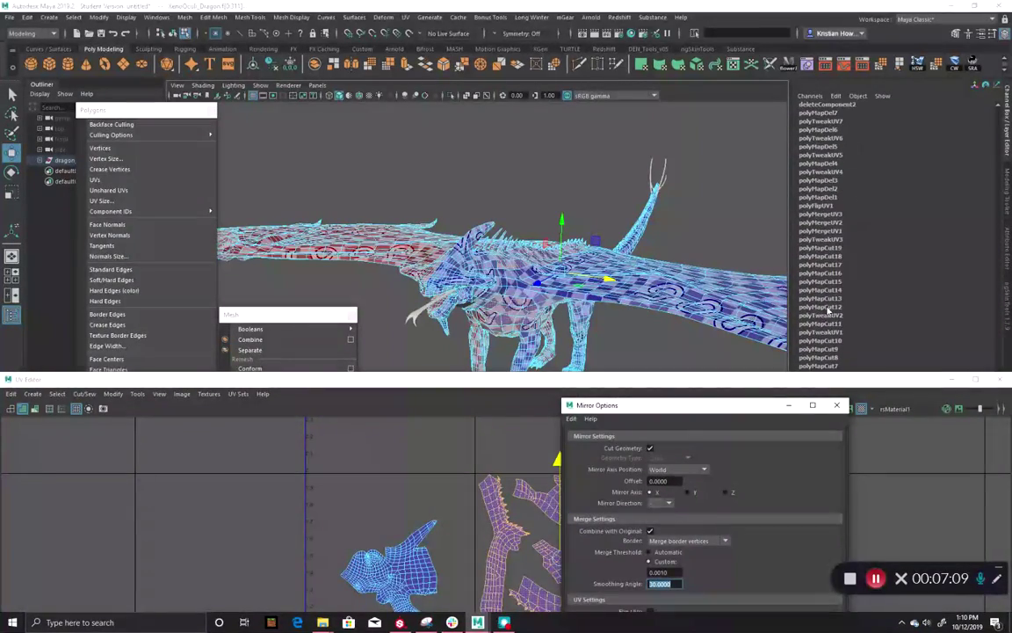
pyautogui.moveTo(593, 266); pyautogui.dragTo(692, 170, button='right')
pyautogui.click(776, 183)
pyautogui.click(662, 279)
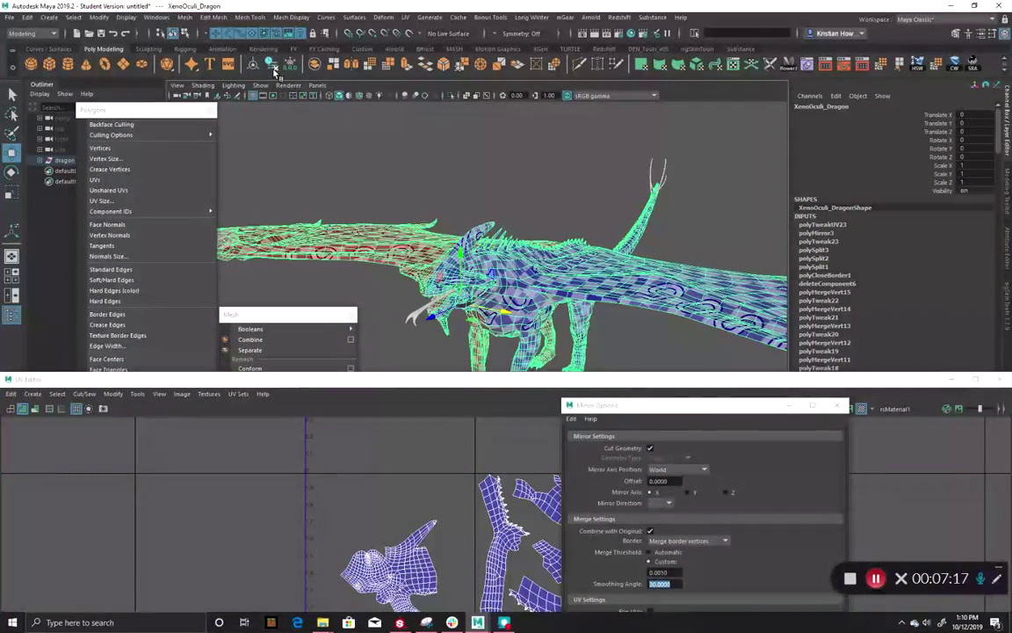
# Bring up the UV Editor again and try to move the upper second tile's shells further up.
pyautogui.doubleClick(376, 380)
pyautogui.click(470, 324)
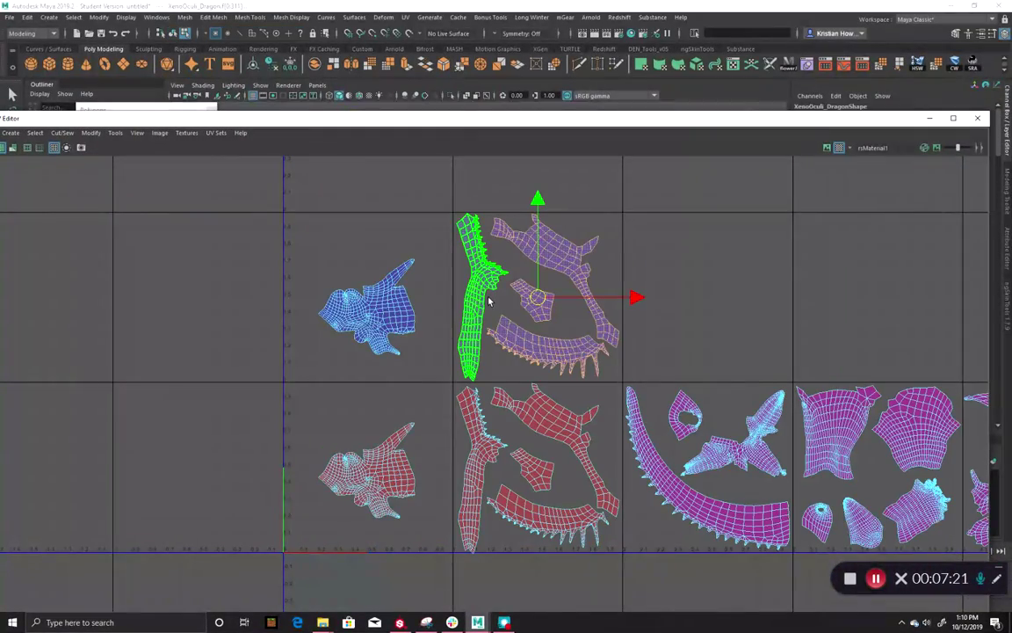
pyautogui.keyDown('shift'); pyautogui.moveTo(532, 402); pyautogui.dragTo(569, 294, button='middle'); pyautogui.keyUp('shift')
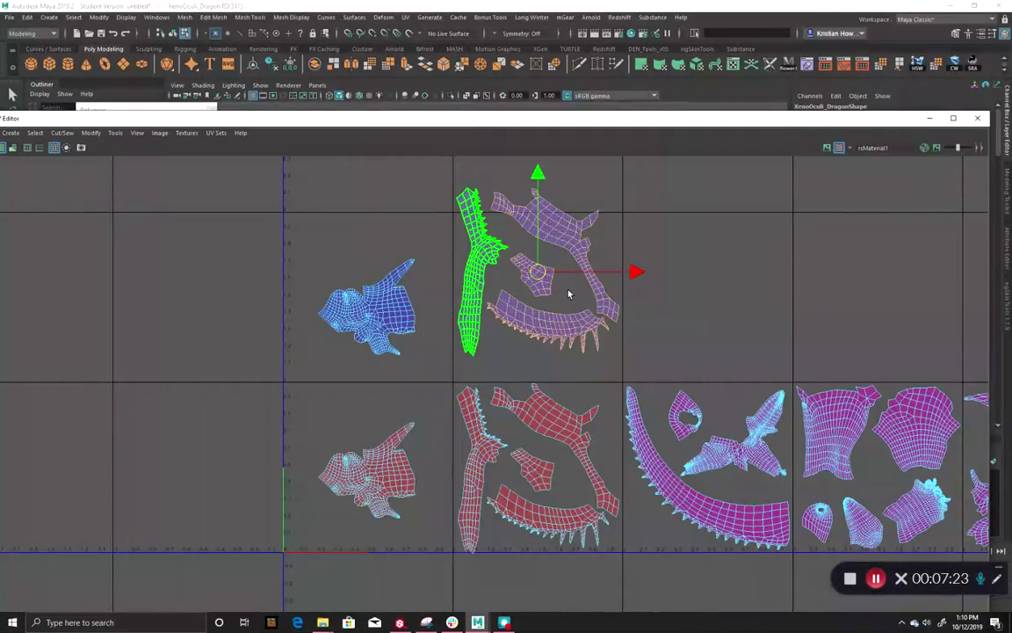
# Undo all the UV shell moves back to the overlapping layout in the single row of tiles.
pyautogui.hotkey('ctrl', 'z')
pyautogui.hotkey('ctrl', 'z')
pyautogui.hotkey('ctrl', 'z')
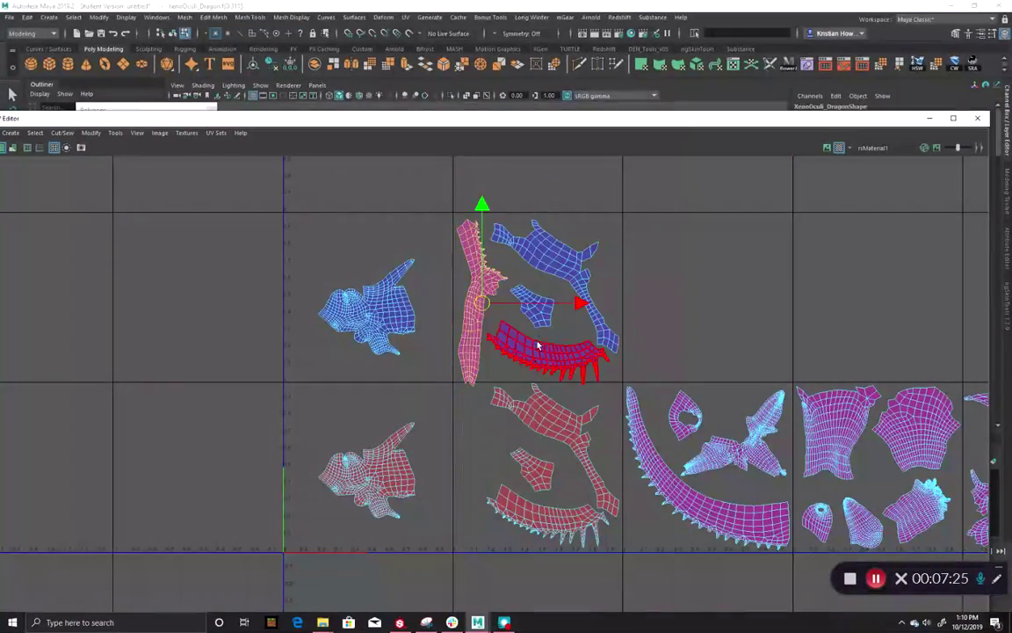
pyautogui.hotkey('ctrl', 'z')
pyautogui.hotkey('ctrl', 'z')
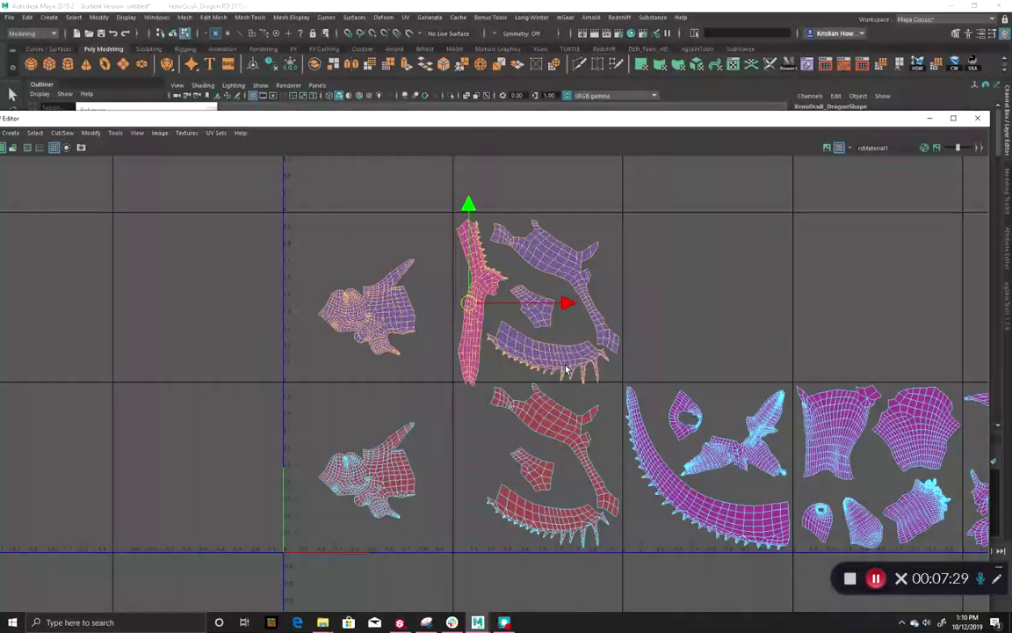
pyautogui.hotkey('ctrl', 'z')
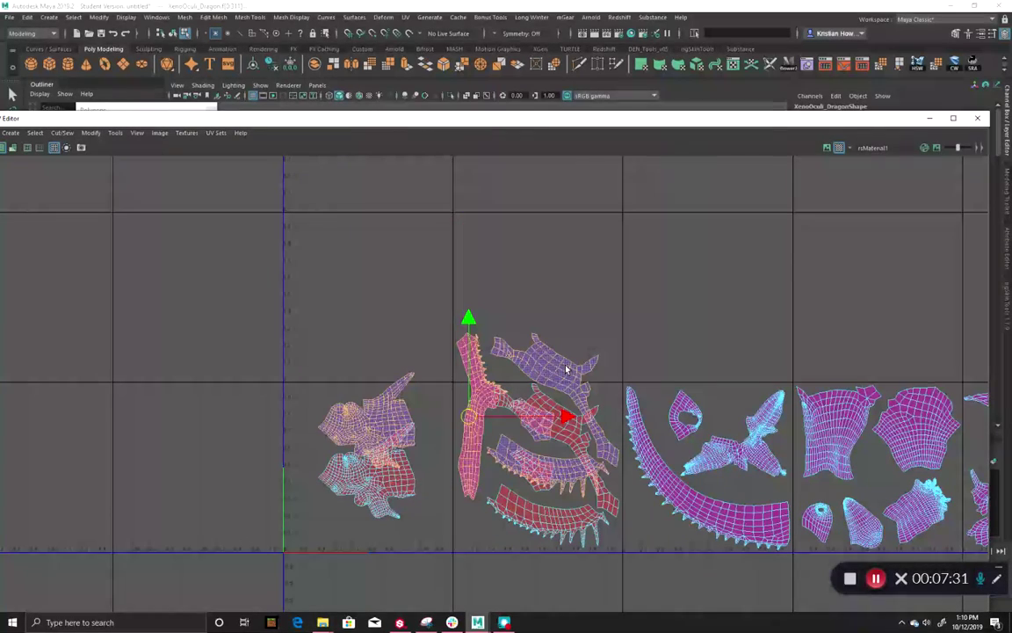
pyautogui.hotkey('ctrl', 'z')
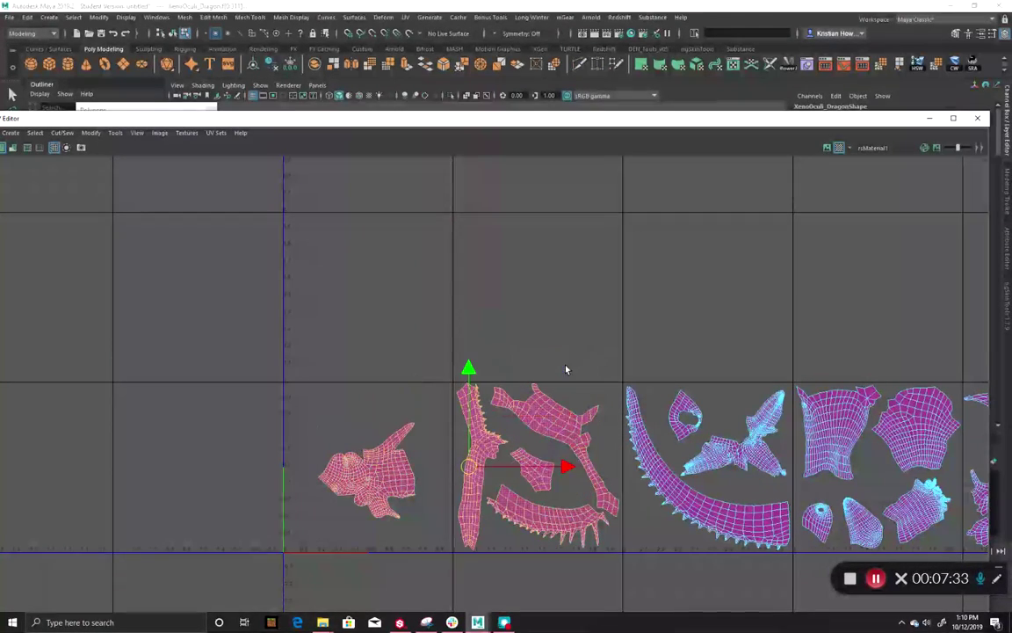
# Move the UV Editor out of the way, return to object mode and delete the dragon's construction history.
pyautogui.moveTo(649, 120); pyautogui.dragTo(678, 451)
pyautogui.moveTo(586, 310); pyautogui.dragTo(609, 290, button='right')
pyautogui.press('F8')
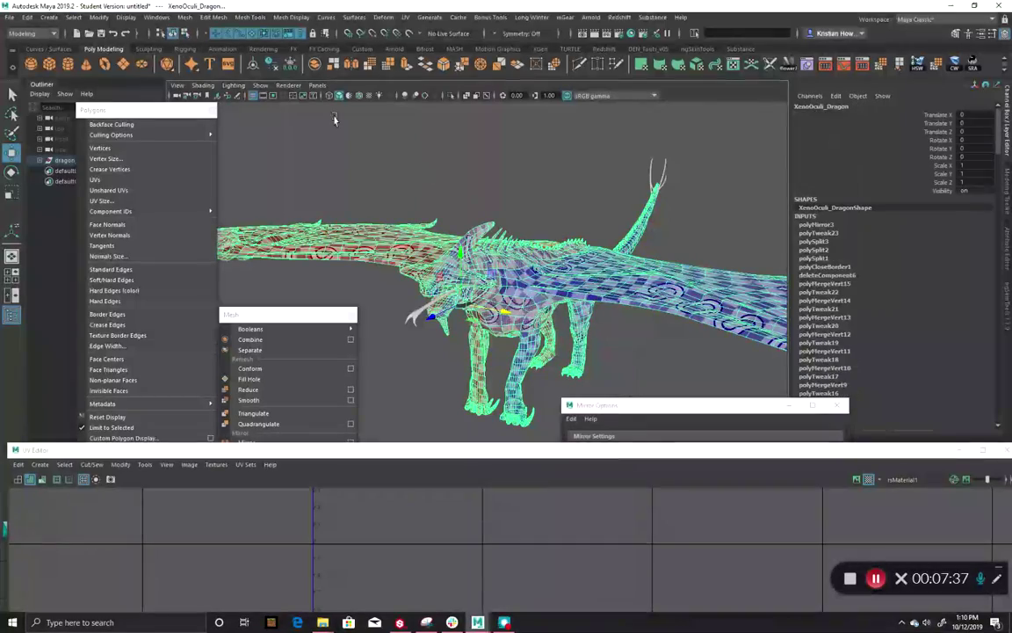
pyautogui.click(274, 67)
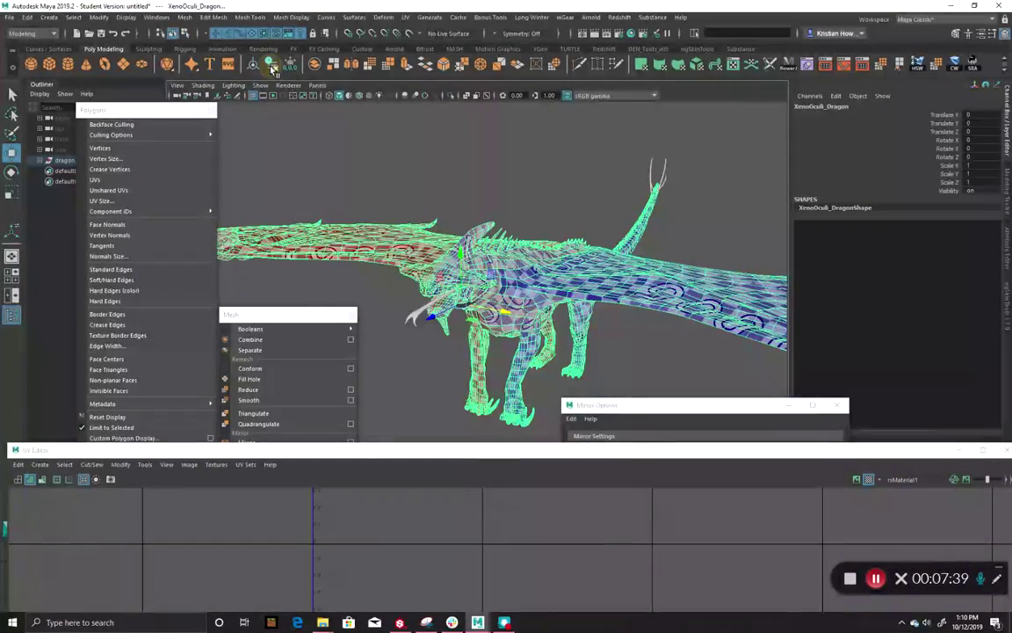
# Switch to the top orthographic view and frame the whole dragon with both wings in it.
pyautogui.click(513, 149)
pyautogui.click(504, 282)
pyautogui.keyDown('alt'); pyautogui.moveTo(460, 254); pyautogui.dragTo(605, 340); pyautogui.keyUp('alt')
pyautogui.keyDown('alt'); pyautogui.moveTo(605, 340); pyautogui.dragTo(459, 257, button='right'); pyautogui.keyUp('alt')
pyautogui.keyDown('alt'); pyautogui.moveTo(458, 258); pyautogui.dragTo(467, 279); pyautogui.keyUp('alt')
pyautogui.press('space')
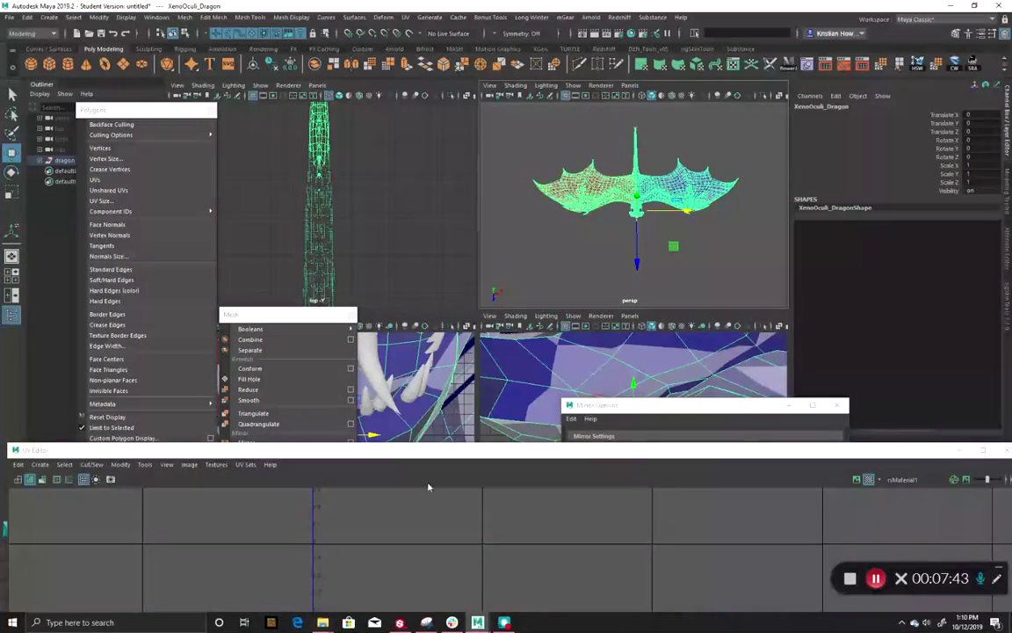
pyautogui.press('space')
pyautogui.press('space')
pyautogui.press('space')
pyautogui.keyDown('alt'); pyautogui.moveTo(438, 351); pyautogui.dragTo(523, 195, button='middle'); pyautogui.keyUp('alt')
pyautogui.keyDown('alt'); pyautogui.moveTo(523, 195); pyautogui.dragTo(501, 182); pyautogui.keyUp('alt')
pyautogui.moveTo(500, 181); pyautogui.dragTo(500, 206, button='right')
pyautogui.scroll(-4, 508, 194)
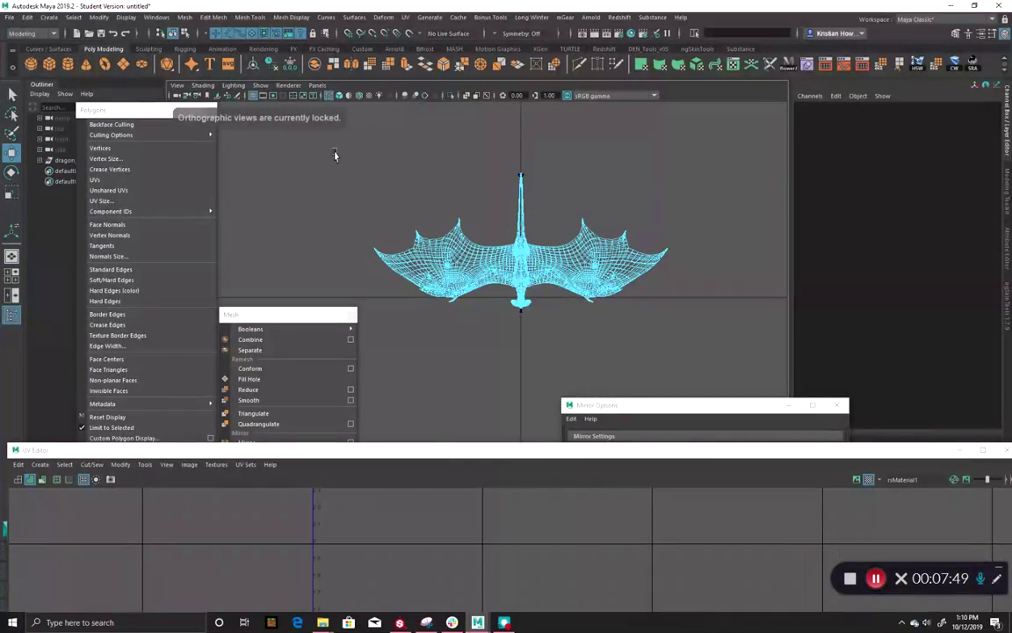
# Switch to face selection and box-select all faces of the dragon half left of the centre line in top view.
pyautogui.moveTo(409, 265); pyautogui.dragTo(411, 292, button='right')
pyautogui.click(480, 456)
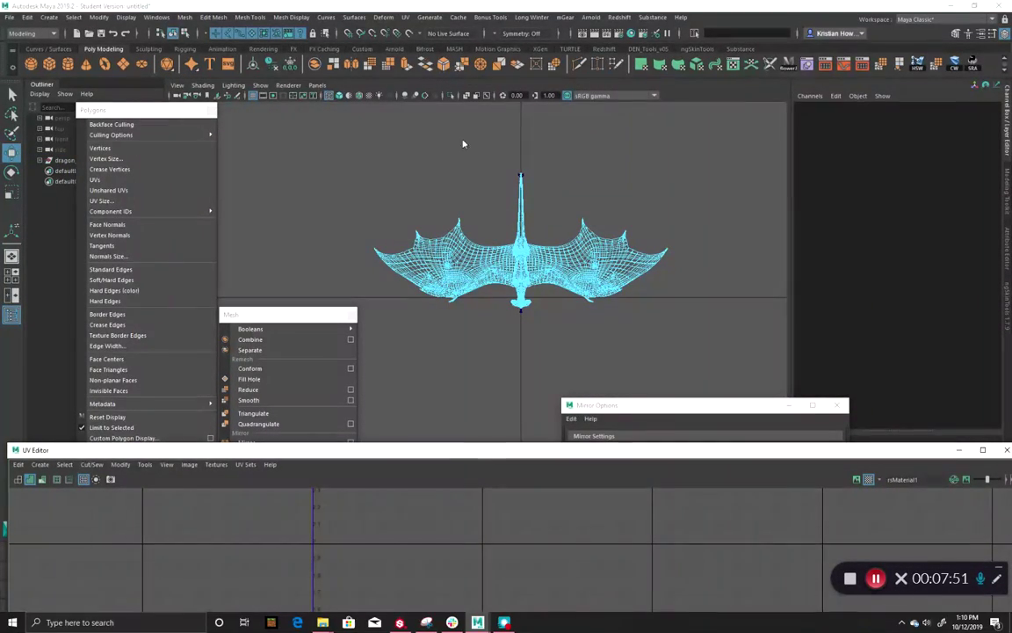
pyautogui.doubleClick(481, 449)
pyautogui.moveTo(529, 348); pyautogui.dragTo(502, 330, button='right')
pyautogui.moveTo(497, 52); pyautogui.dragTo(530, 482)
pyautogui.moveTo(344, 104); pyautogui.dragTo(518, 373)
pyautogui.scroll(3, 551, 305)
pyautogui.scroll(4, 627, 170)
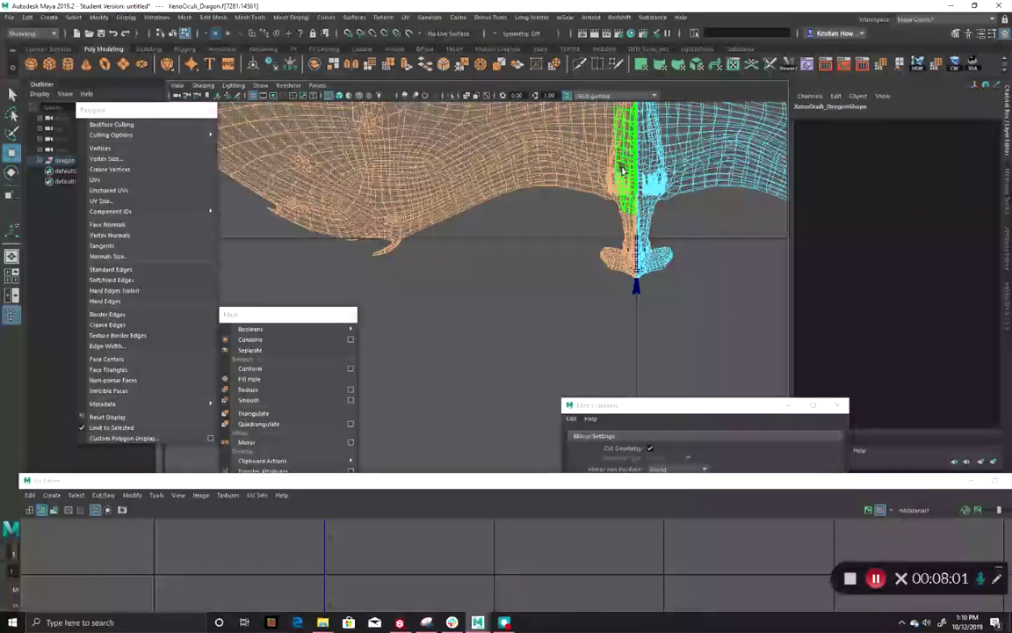
pyautogui.keyDown('alt'); pyautogui.moveTo(474, 187); pyautogui.dragTo(364, 278, button='middle'); pyautogui.keyUp('alt')
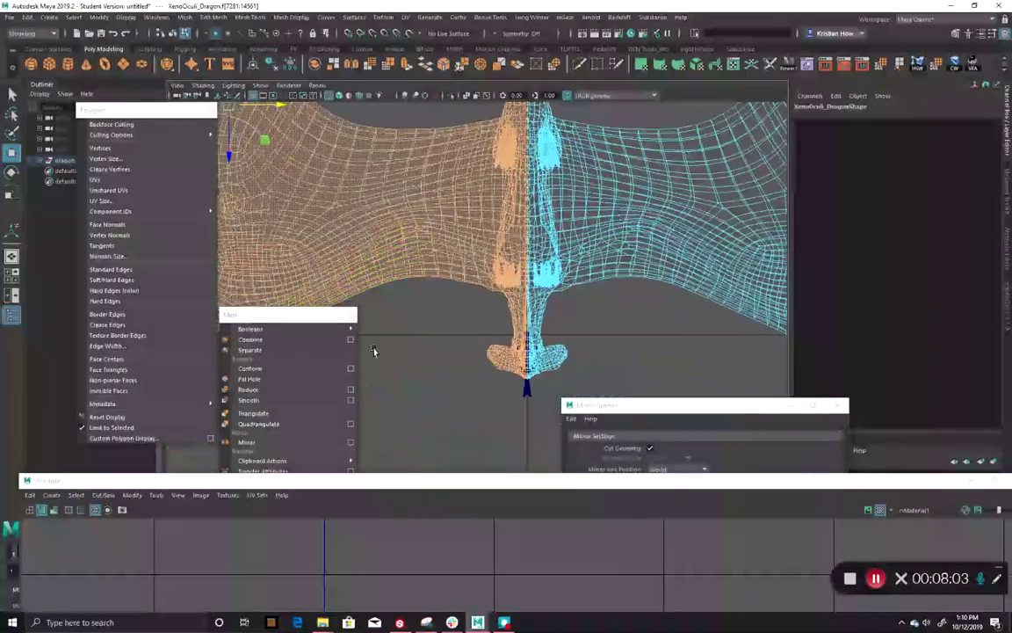
# Bring up the UV Editor and move the selected half's UV shells up one tile into a separate row.
pyautogui.moveTo(411, 482); pyautogui.dragTo(318, 52)
pyautogui.scroll(-3, 654, 387)
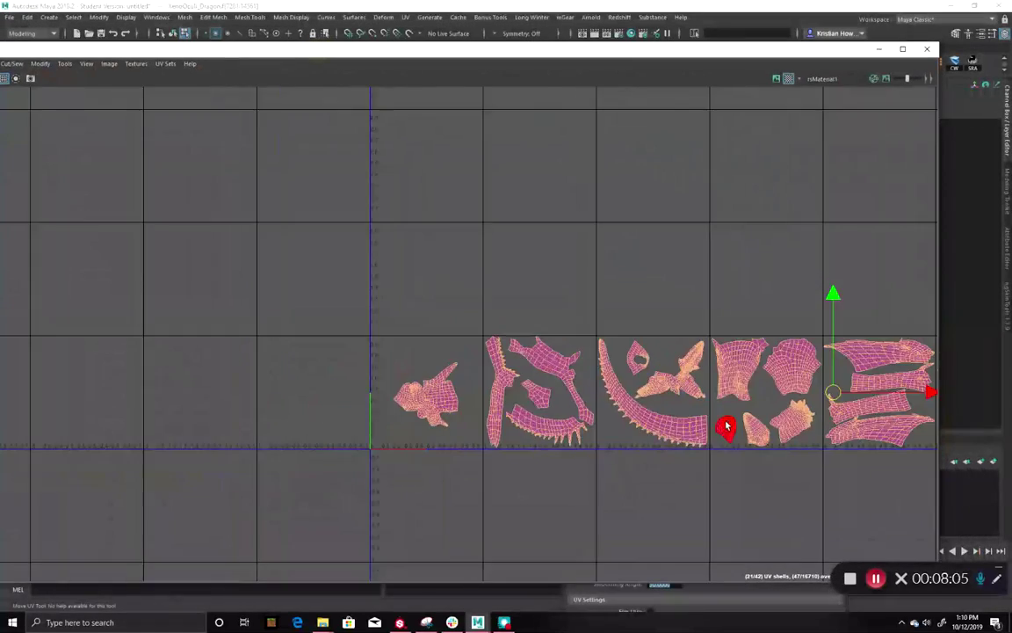
pyautogui.scroll(-5, 745, 404)
pyautogui.keyDown('alt'); pyautogui.moveTo(759, 390); pyautogui.dragTo(475, 371, button='middle'); pyautogui.keyUp('alt')
pyautogui.moveTo(515, 288); pyautogui.dragTo(499, 241)
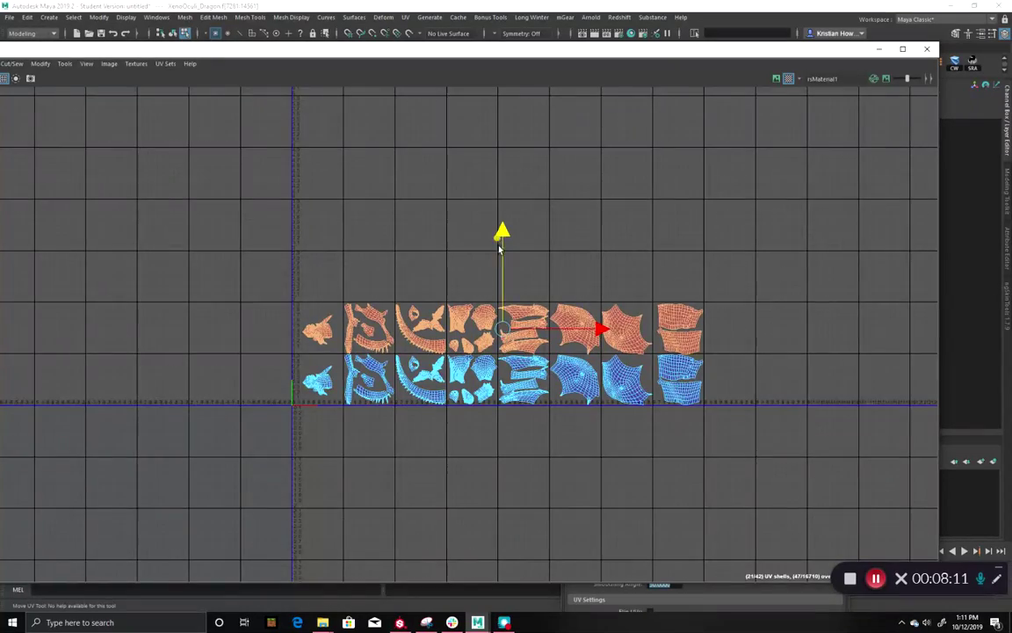
pyautogui.scroll(3, 499, 242)
pyautogui.scroll(2, 407, 238)
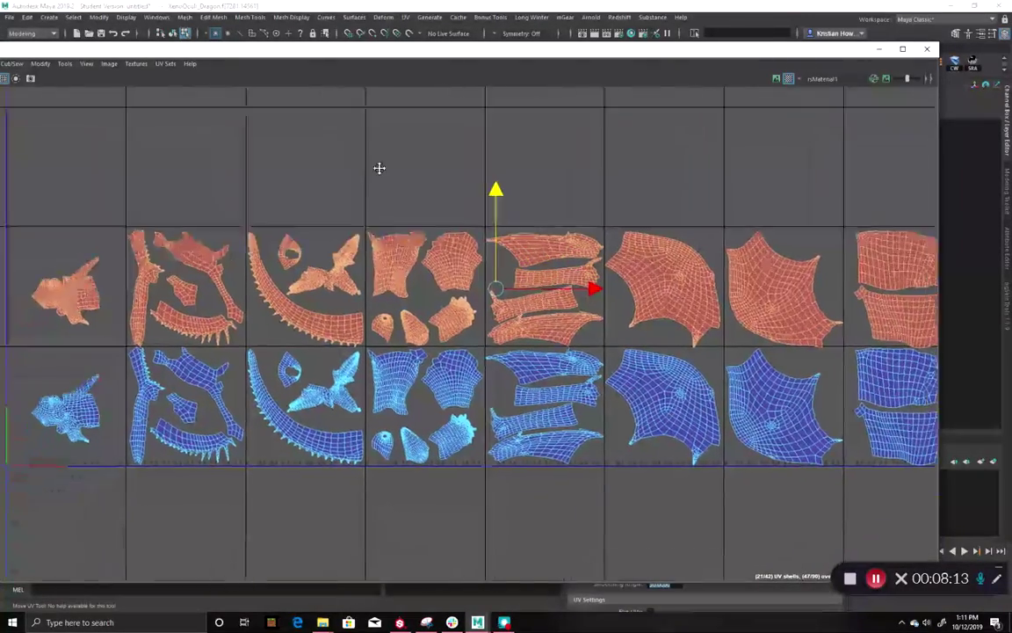
pyautogui.keyDown('alt'); pyautogui.moveTo(380, 168); pyautogui.dragTo(392, 160, button='middle'); pyautogui.keyUp('alt')
pyautogui.moveTo(508, 190); pyautogui.dragTo(513, 190)
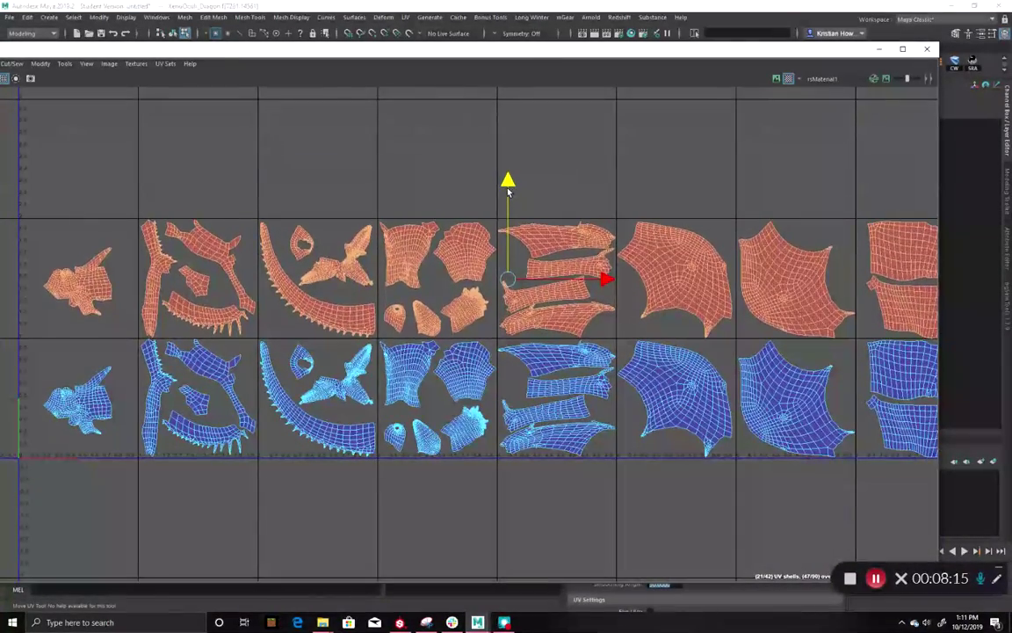
# Flip the selected UV shells with direction Vertical and coordinate Pivot.
pyautogui.click(65, 65)
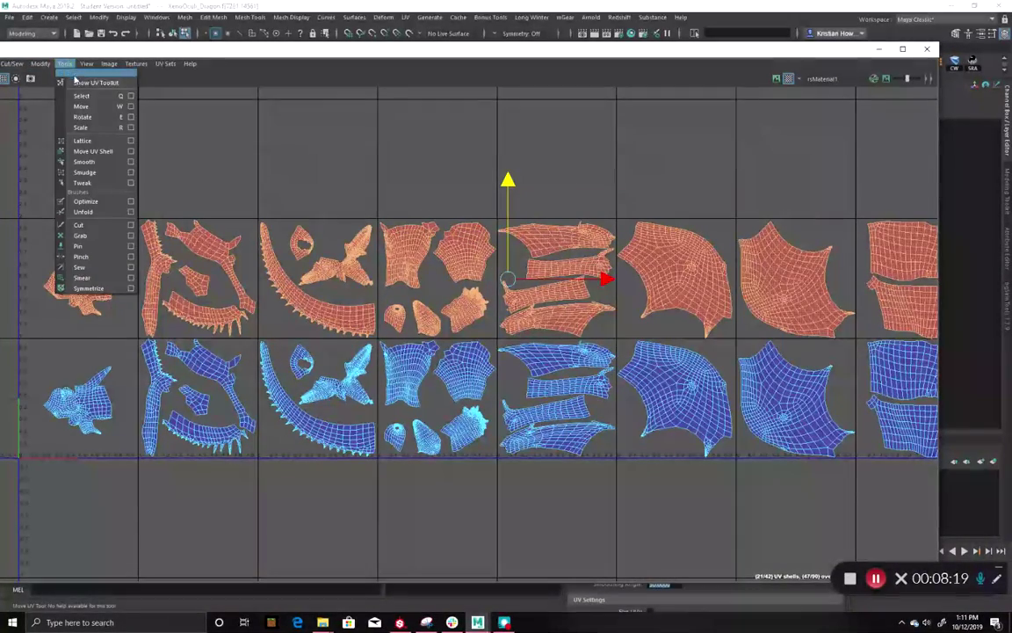
pyautogui.moveTo(41, 63)
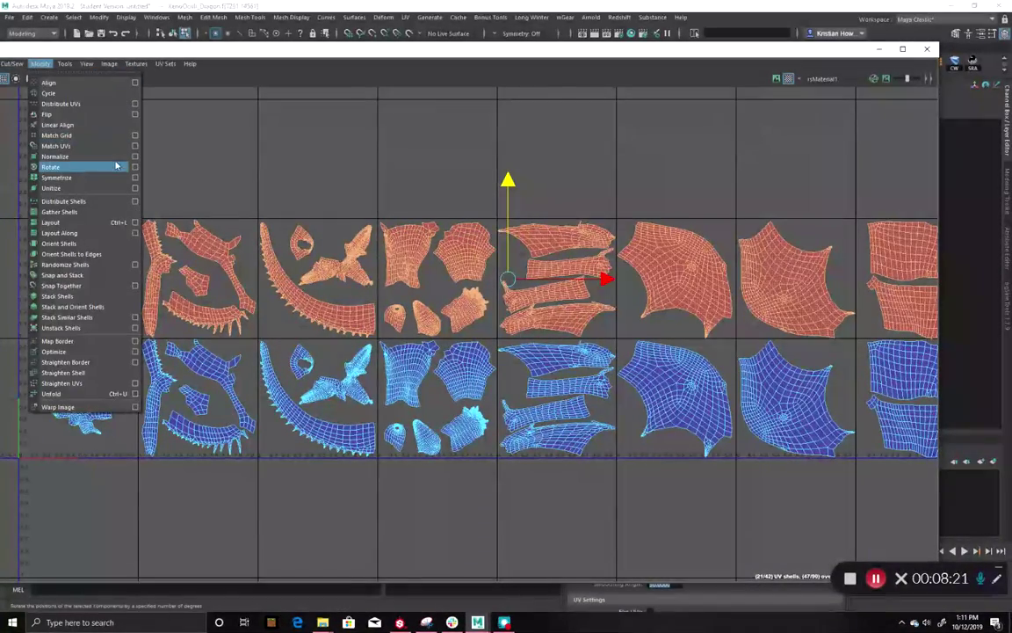
pyautogui.click(134, 114)
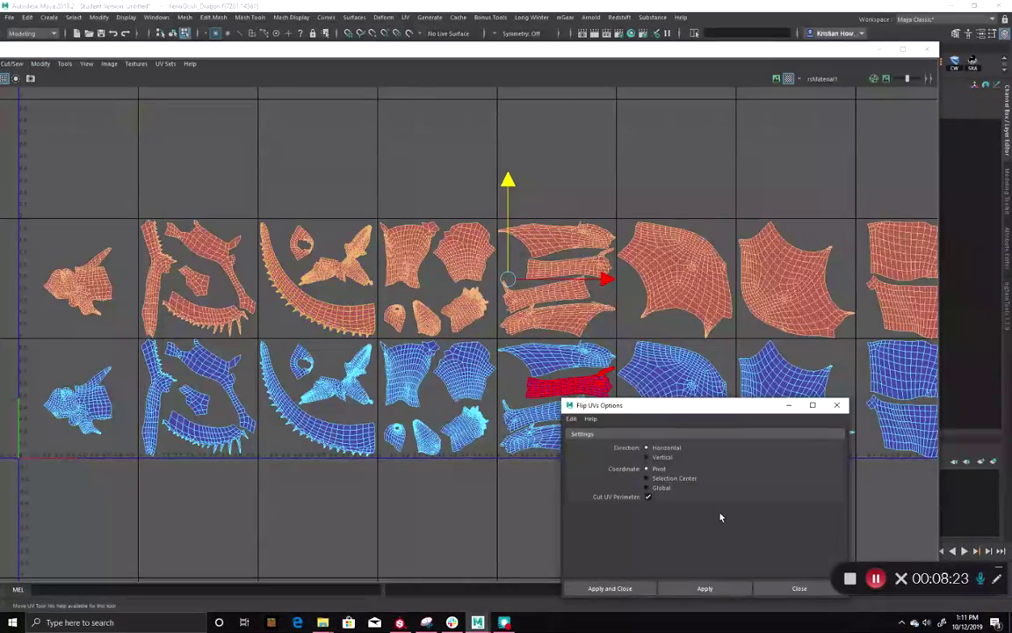
pyautogui.click(692, 589)
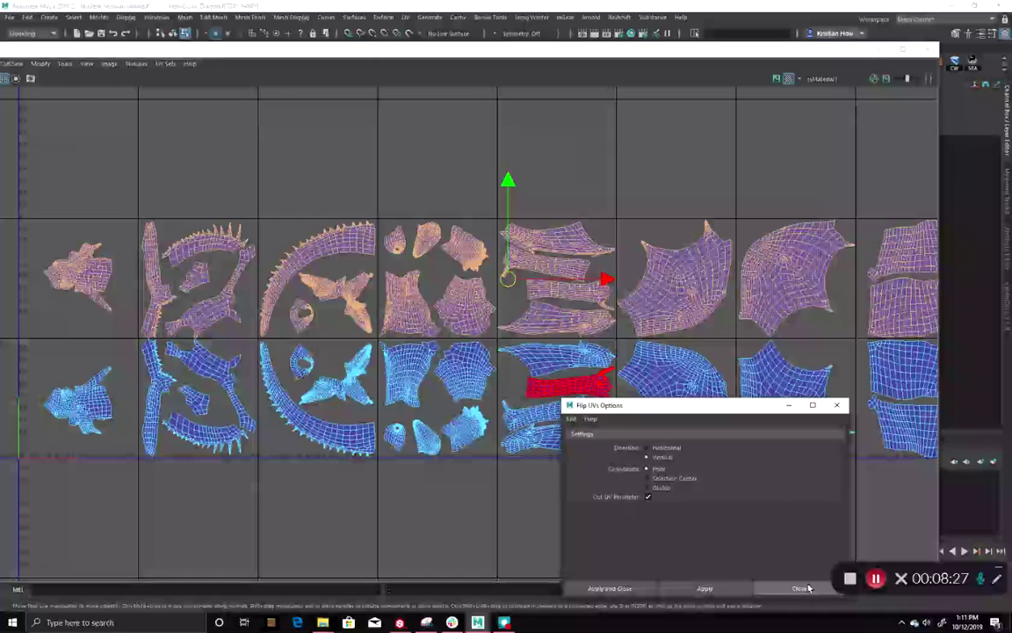
# Nudge the flipped UV shells slightly upward so they clear the border with the tile row below, checking the gap close up.
pyautogui.click(499, 182)
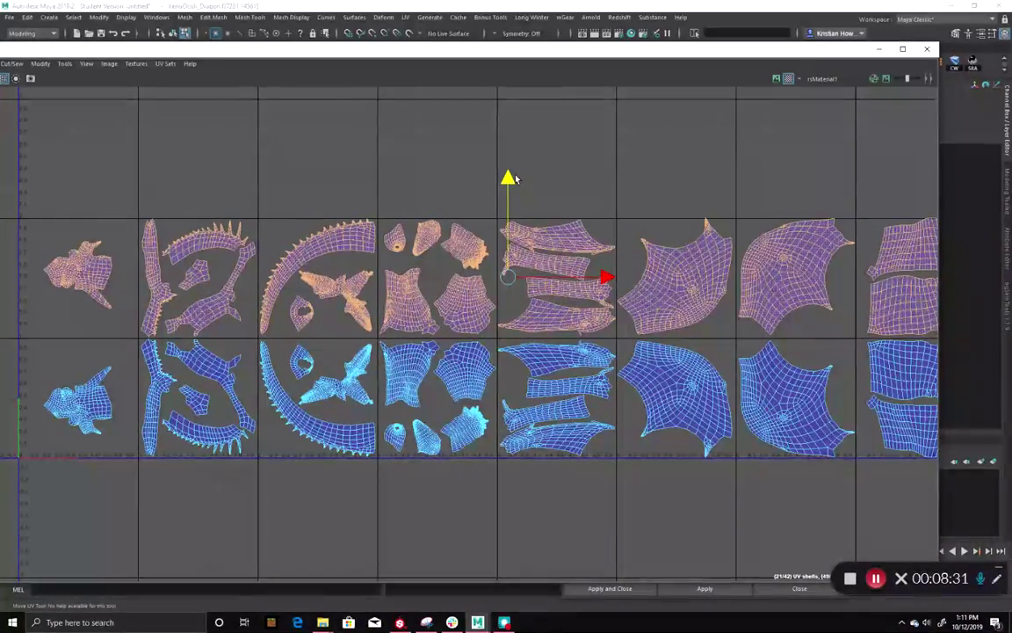
pyautogui.click(214, 282)
pyautogui.scroll(6, 471, 292)
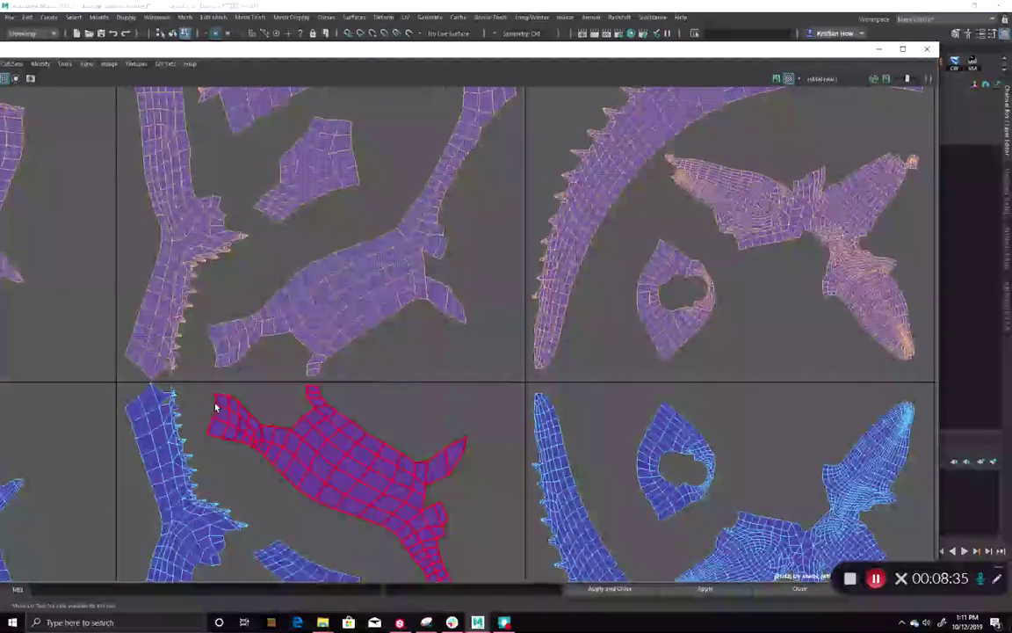
pyautogui.click(150, 385)
pyautogui.scroll(6, 151, 383)
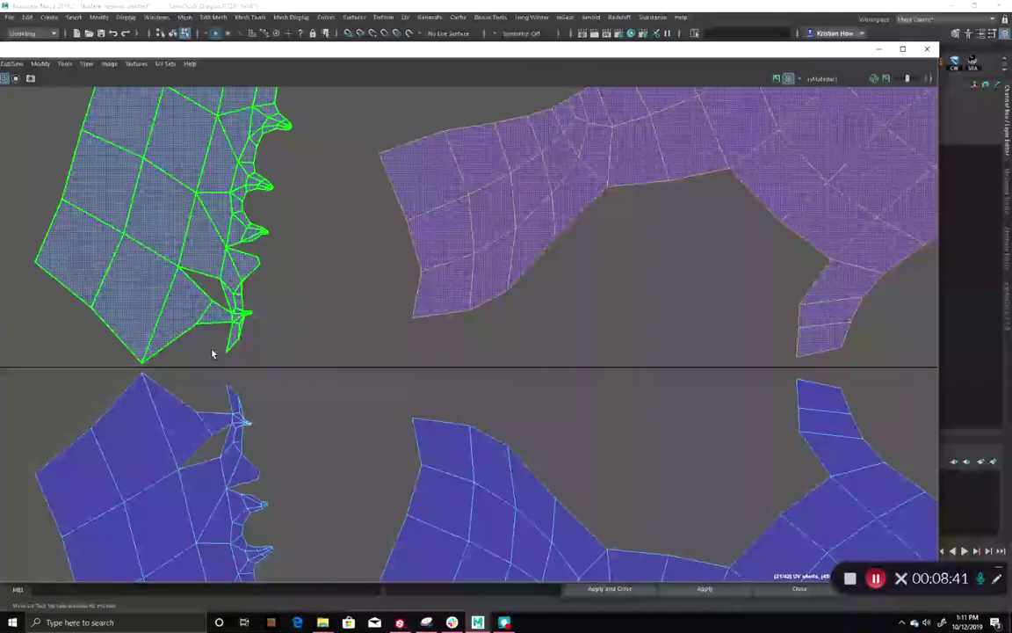
pyautogui.click(321, 299)
pyautogui.scroll(3, 329, 295)
# Review both rows of UV tiles, clear the shell selection and close the UV Editor.
pyautogui.scroll(-10, 371, 290)
pyautogui.scroll(-5, 509, 305)
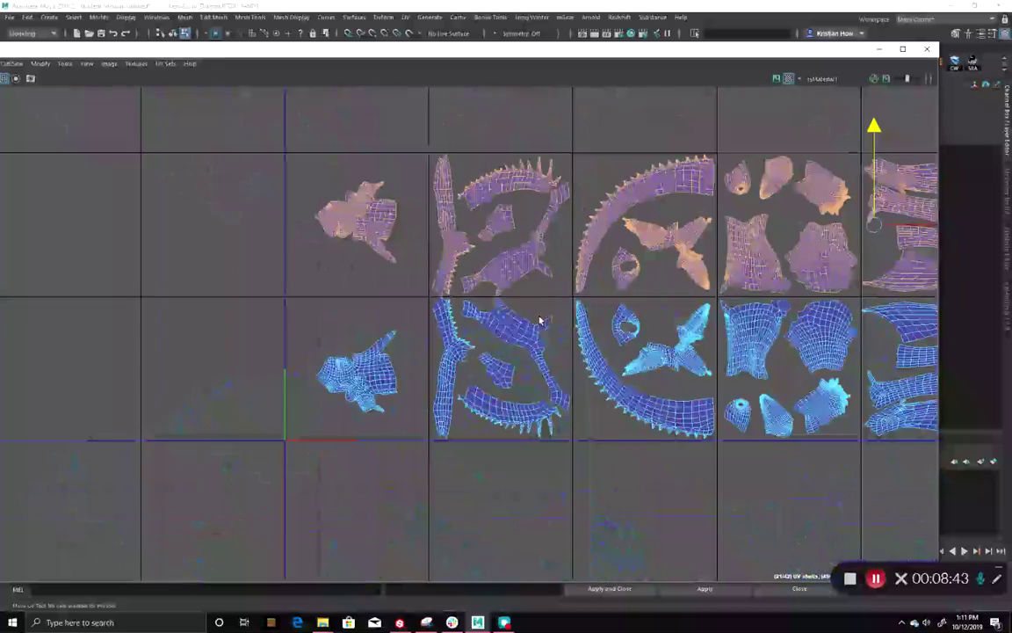
pyautogui.keyDown('alt'); pyautogui.moveTo(786, 440); pyautogui.dragTo(82, 417, button='middle'); pyautogui.keyUp('alt')
pyautogui.keyDown('alt'); pyautogui.moveTo(612, 434); pyautogui.dragTo(794, 439, button='middle'); pyautogui.keyUp('alt')
pyautogui.click(782, 98)
pyautogui.scroll(-3, 324, 293)
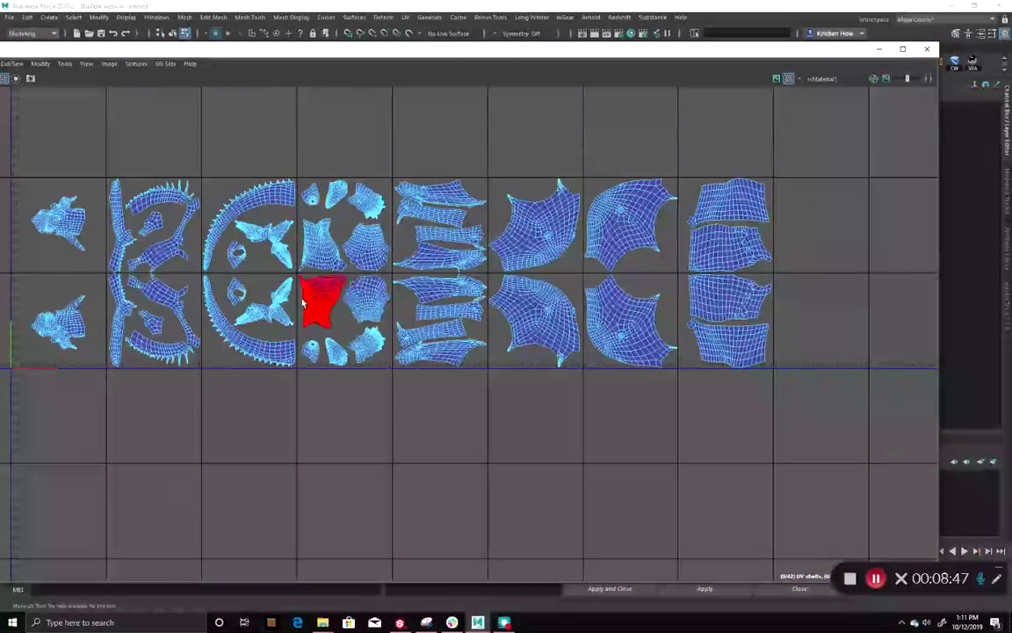
pyautogui.keyDown('alt'); pyautogui.moveTo(273, 294); pyautogui.dragTo(440, 282, button='middle'); pyautogui.keyUp('alt')
pyautogui.click(928, 50)
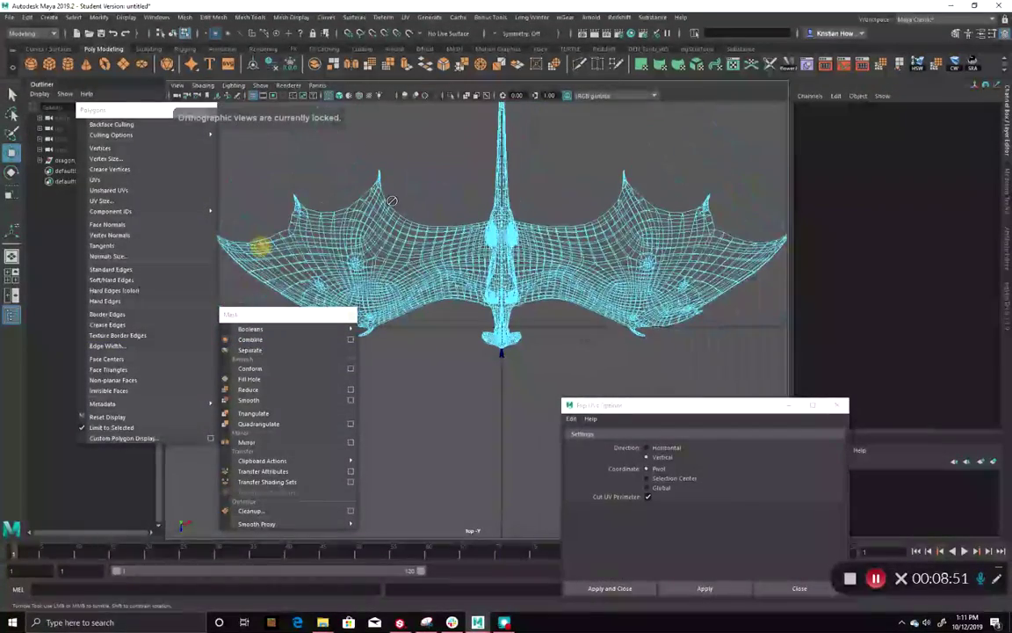
# Start saving the scene under a new file name, trying test in the tank folder, and decline replacing the existing file.
pyautogui.click(10, 19)
pyautogui.click(26, 67)
pyautogui.write('test')
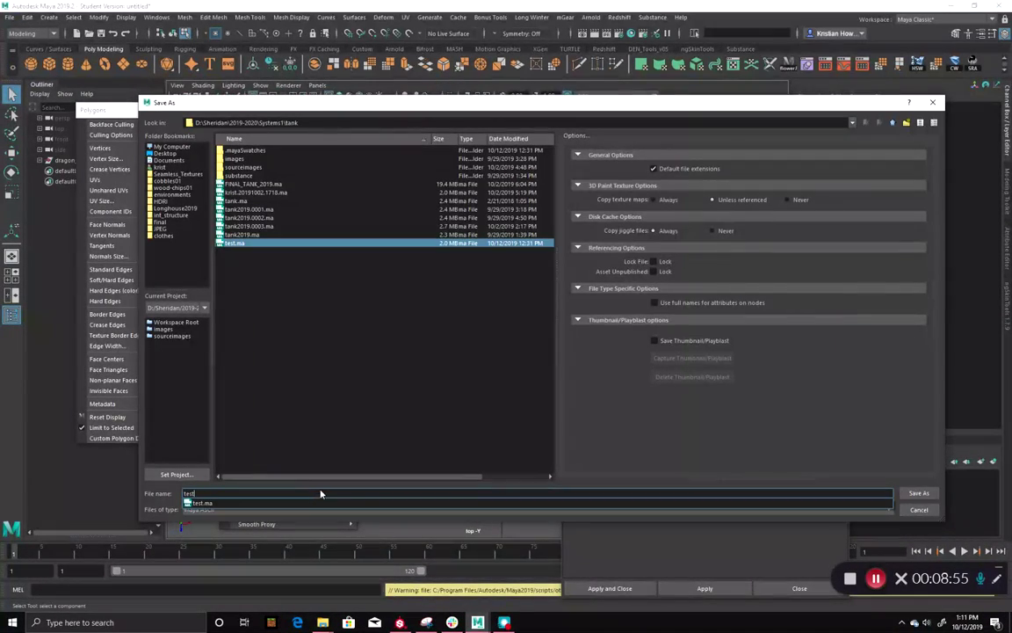
pyautogui.press('Return')
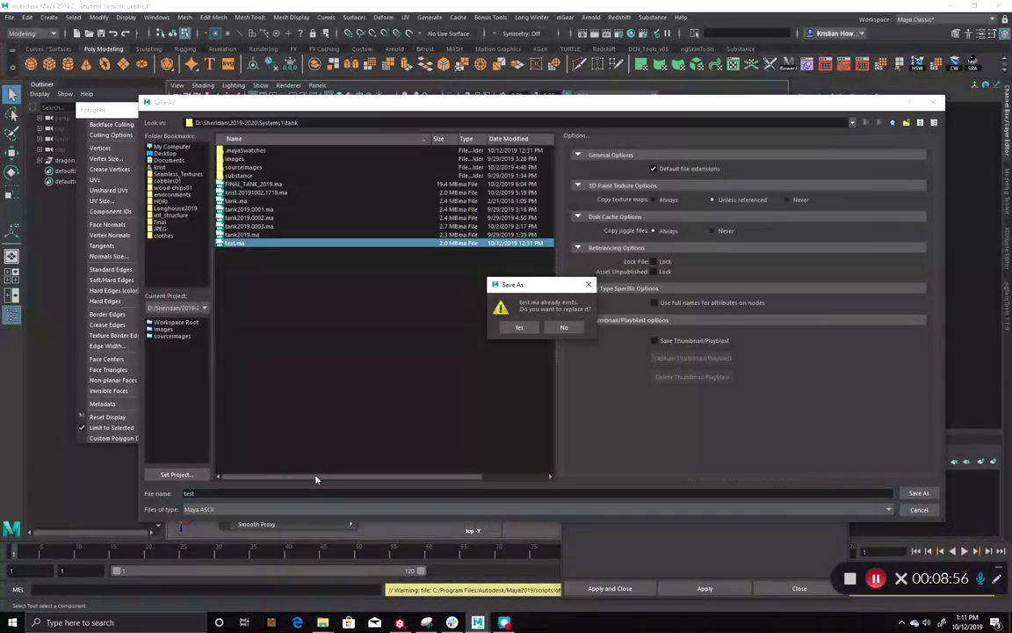
pyautogui.click(566, 329)
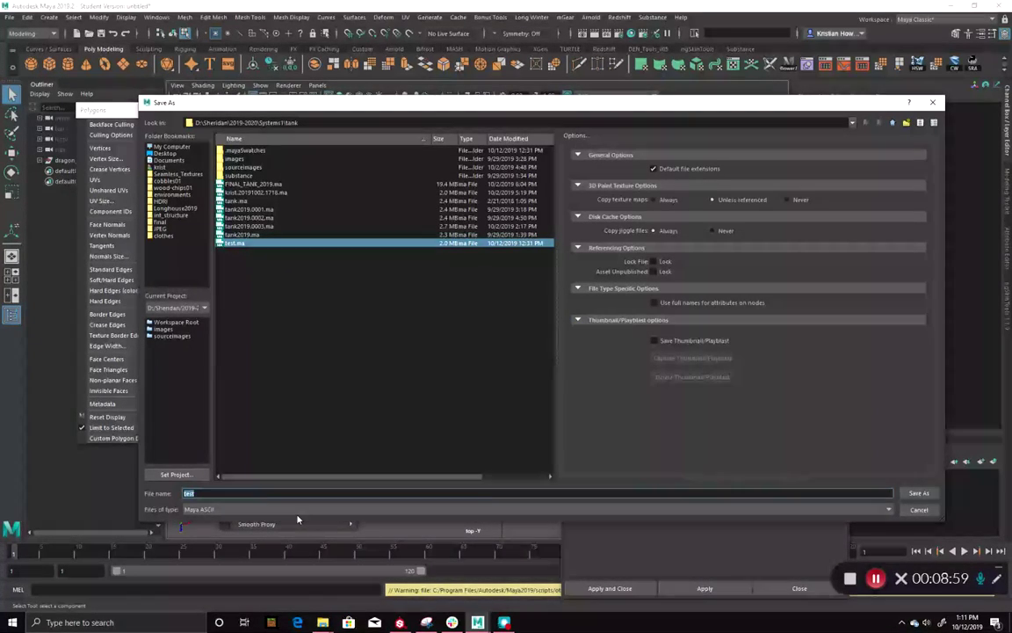
# Save the scene as jake_test in Maya ASCII format and accept the student version notice.
pyautogui.write('jake_te')
pyautogui.press('Return')
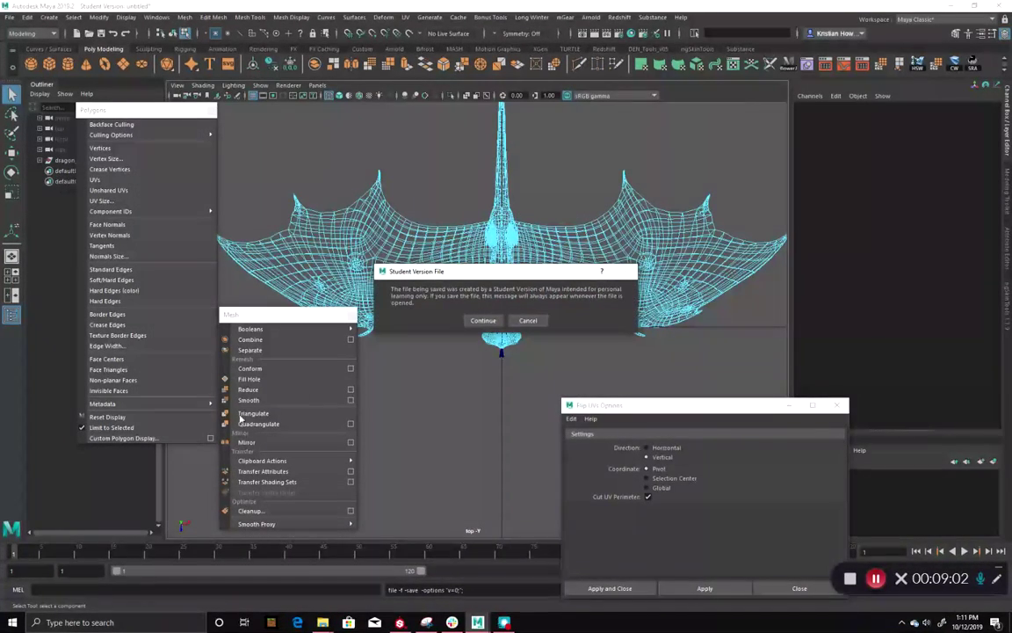
pyautogui.click(481, 320)
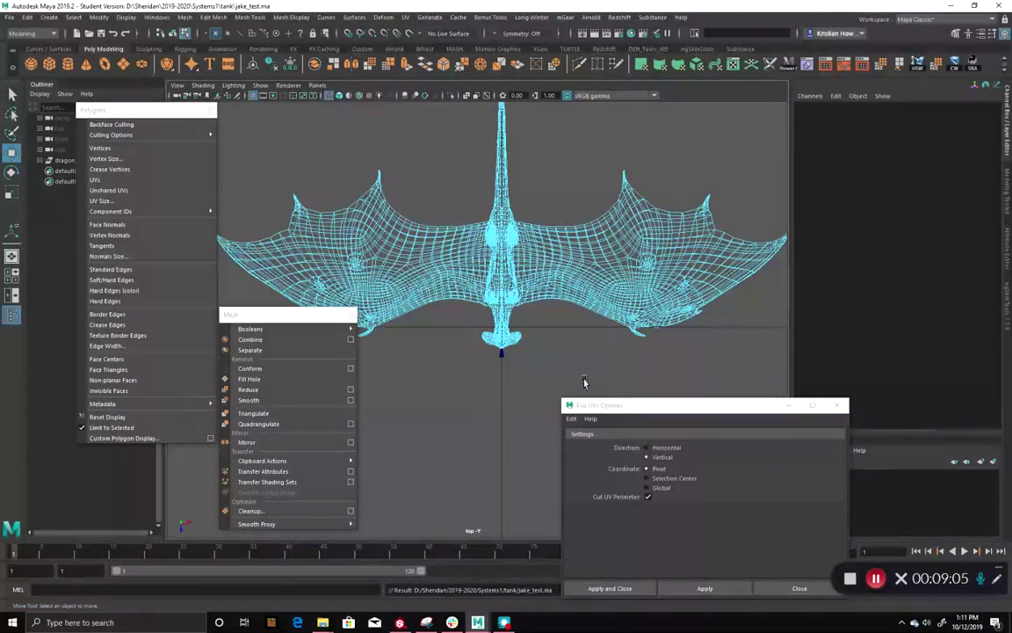